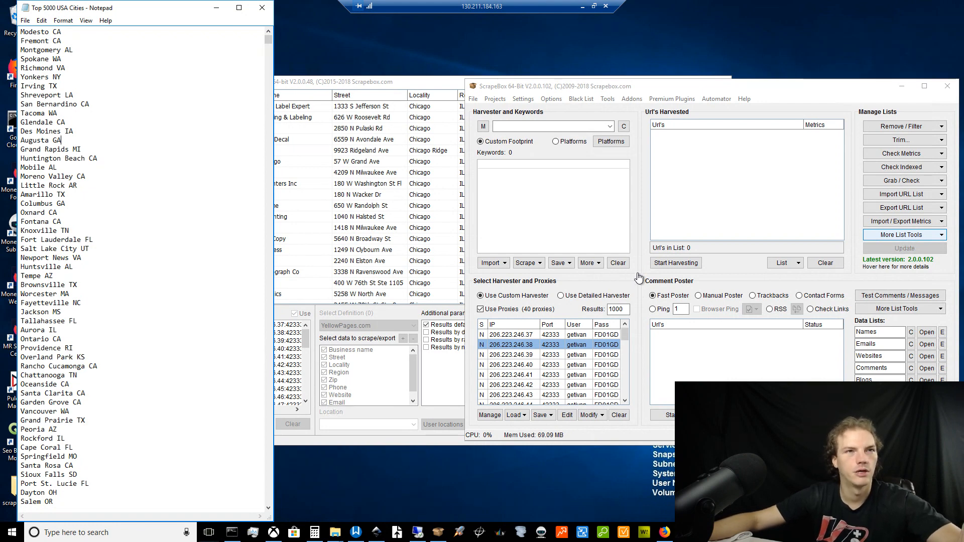
click(798, 96)
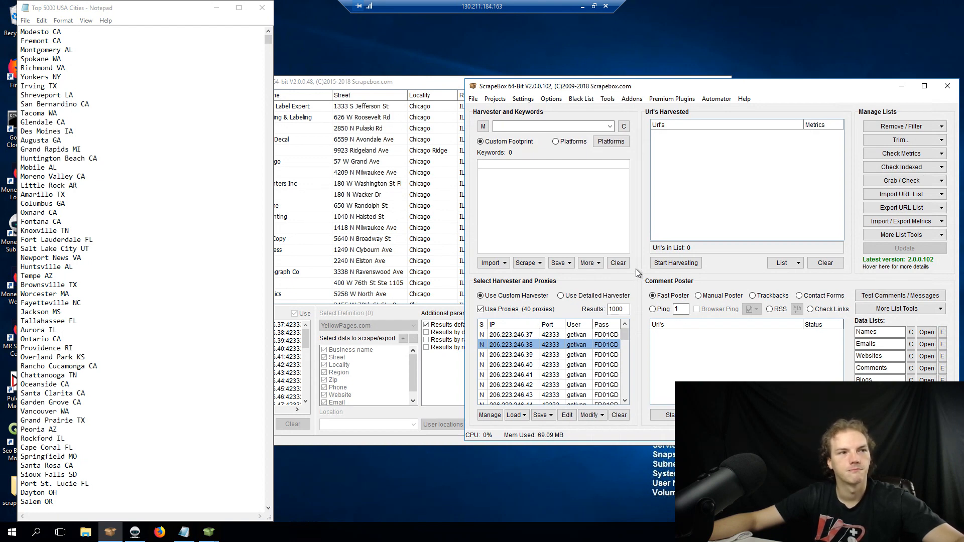
click(419, 412)
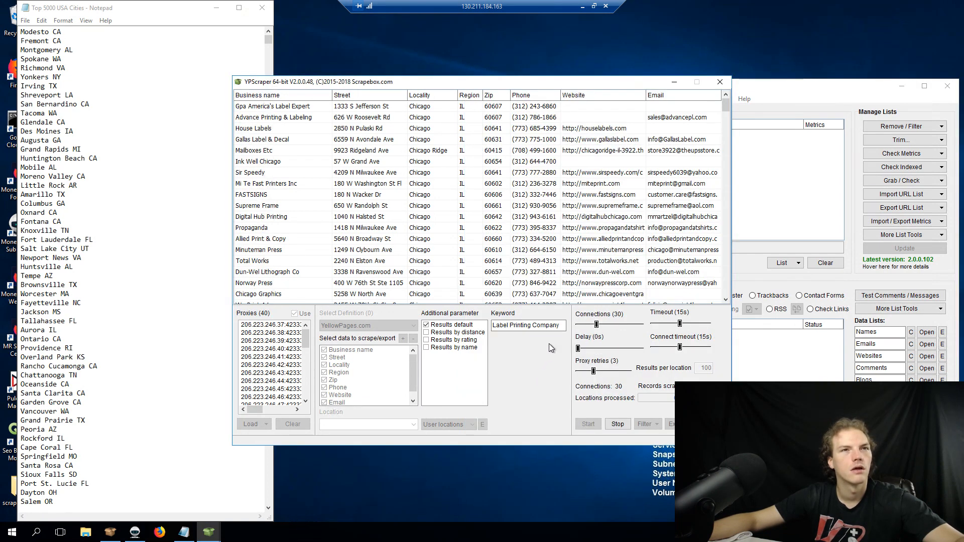
mouse_move(724, 109)
mouse_down()
mouse_move(722, 238)
mouse_move(728, 93)
mouse_up()
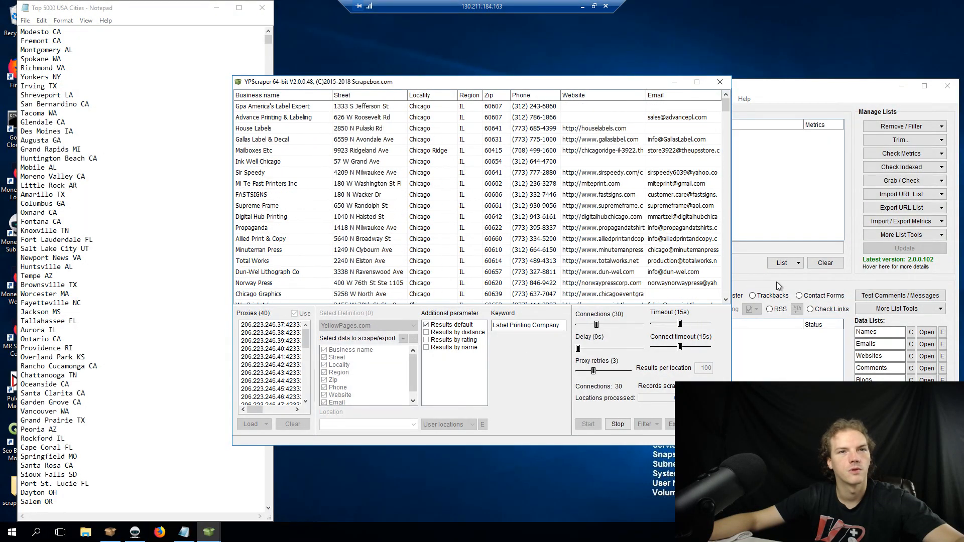
click(851, 282)
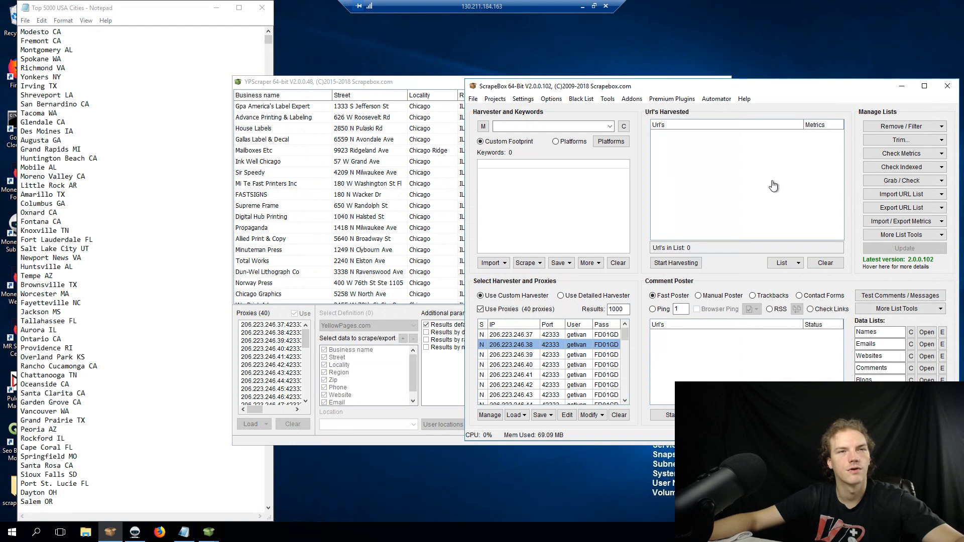
- Launch a new YPScraper window from ScrapeBox's premium plugins and bring it to the front
click(668, 99)
click(673, 126)
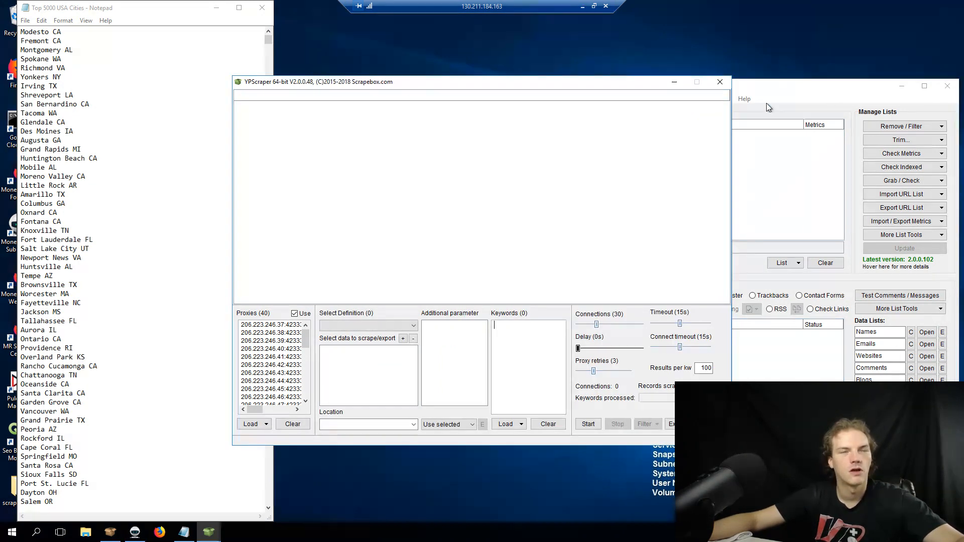
click(781, 96)
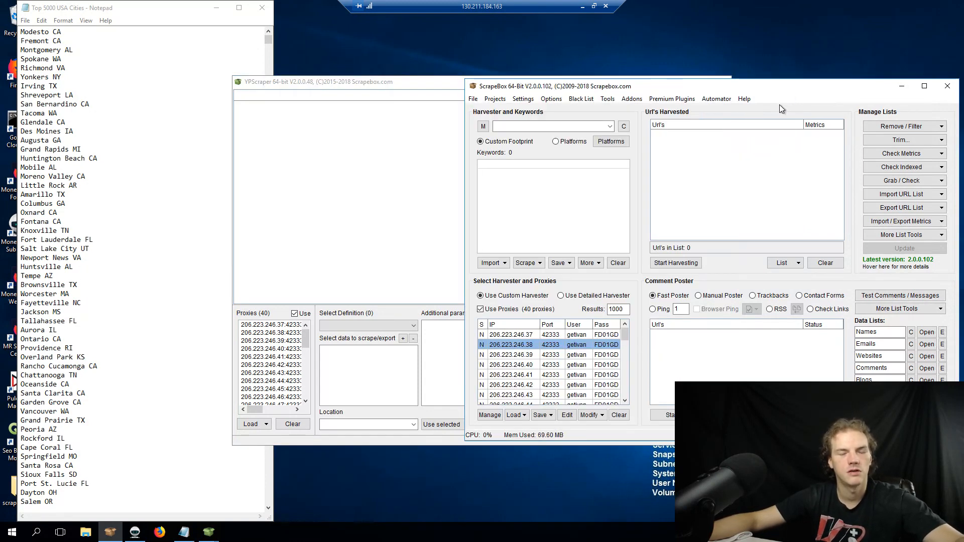
click(672, 99)
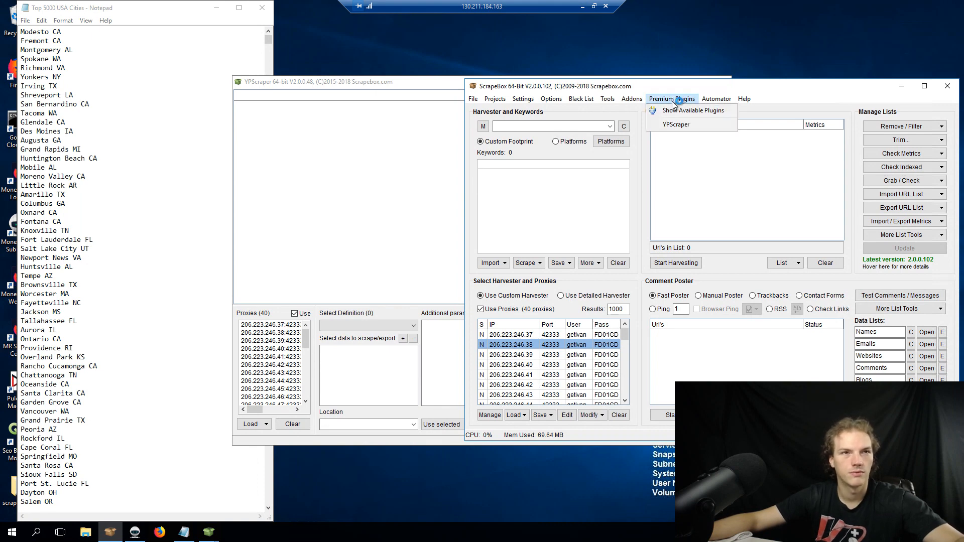
click(798, 100)
click(409, 86)
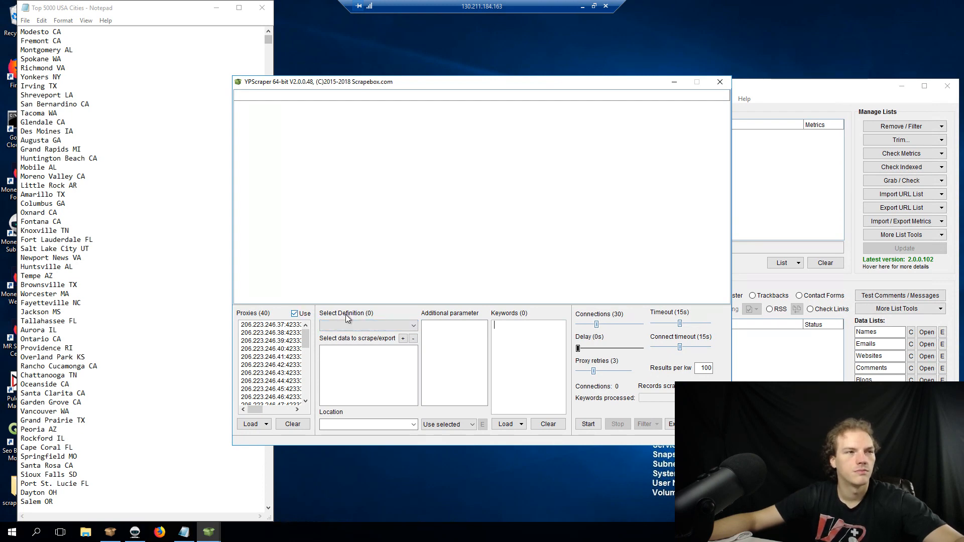
- Choose YellowPages.com as the scraping definition and set the location mode to User locations
click(413, 325)
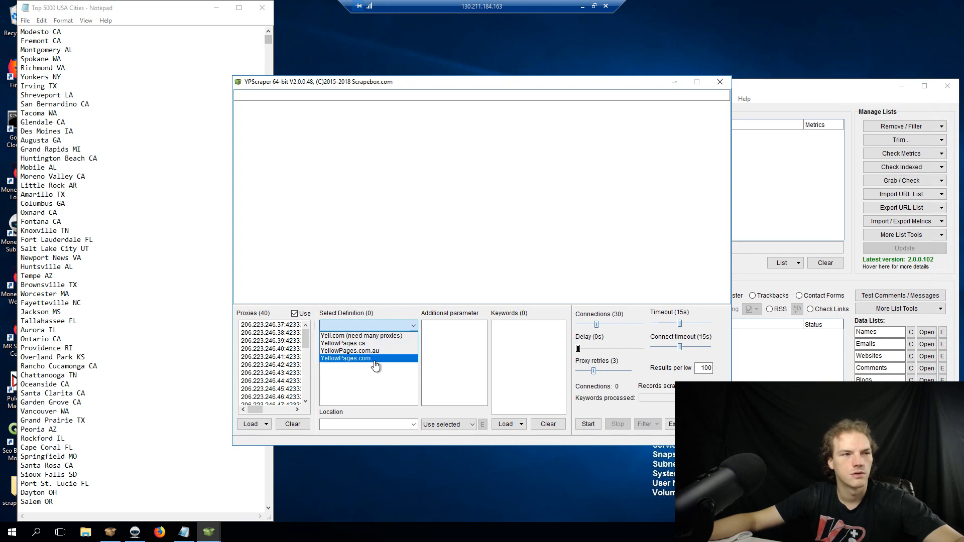
click(374, 362)
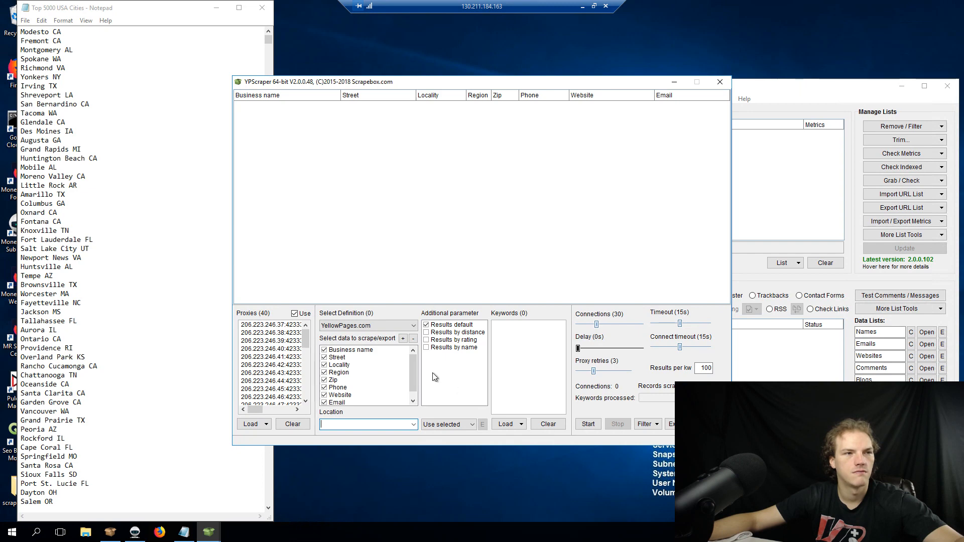
click(468, 427)
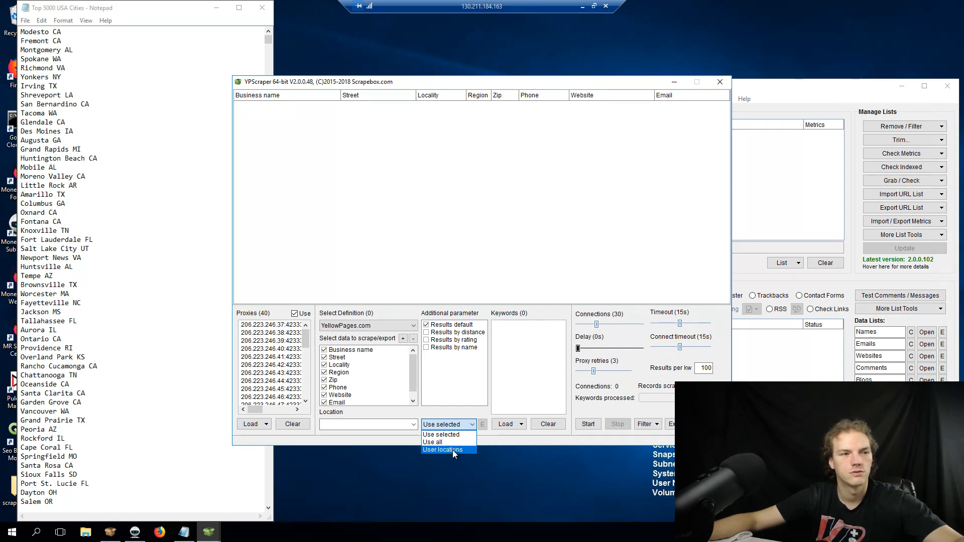
click(453, 450)
- Delete every entry in the user locations list, apply the change, and put the cursor in the keyword field
click(482, 426)
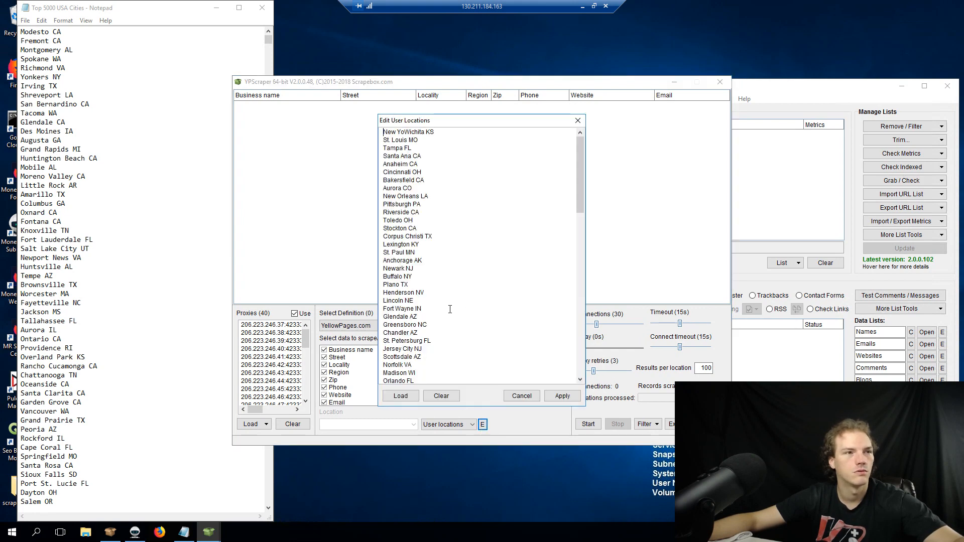
key(ctrl+a)
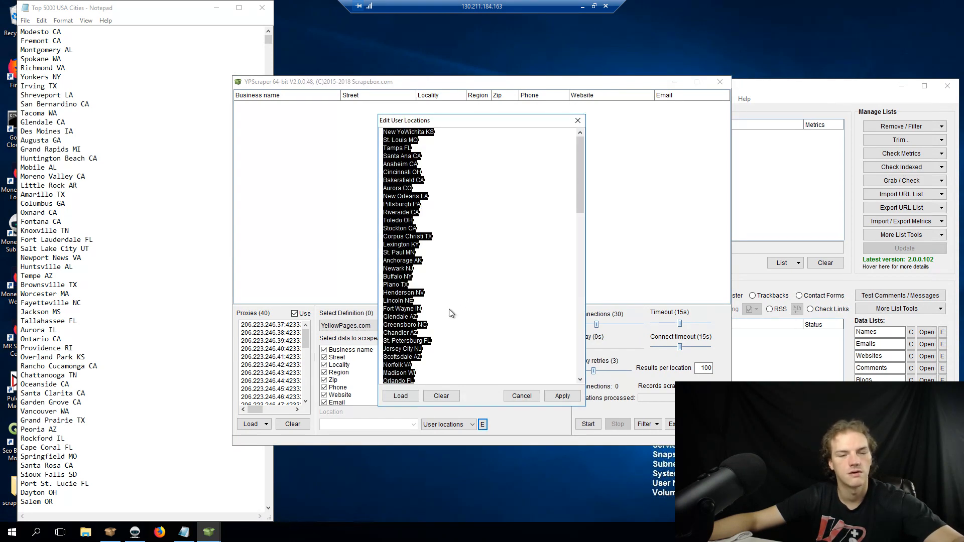
key(Delete)
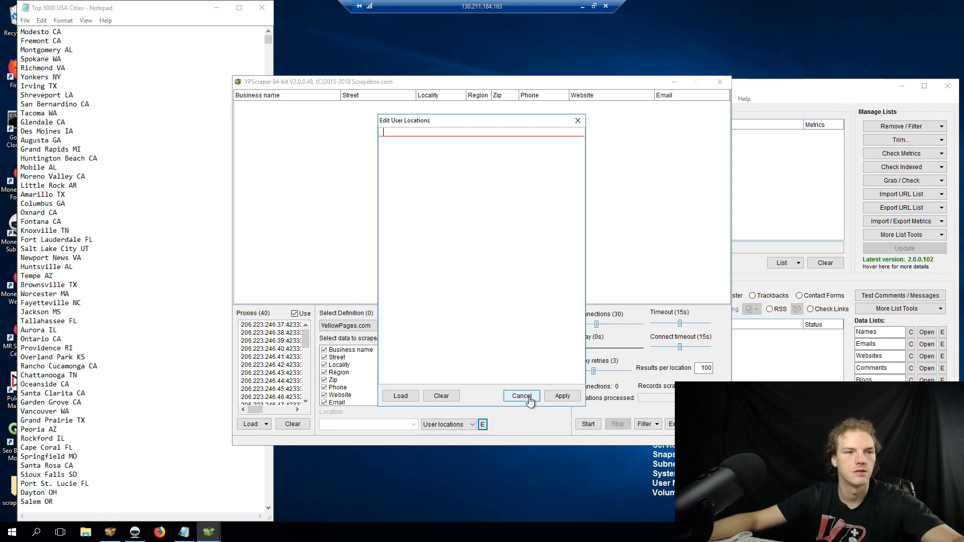
click(563, 397)
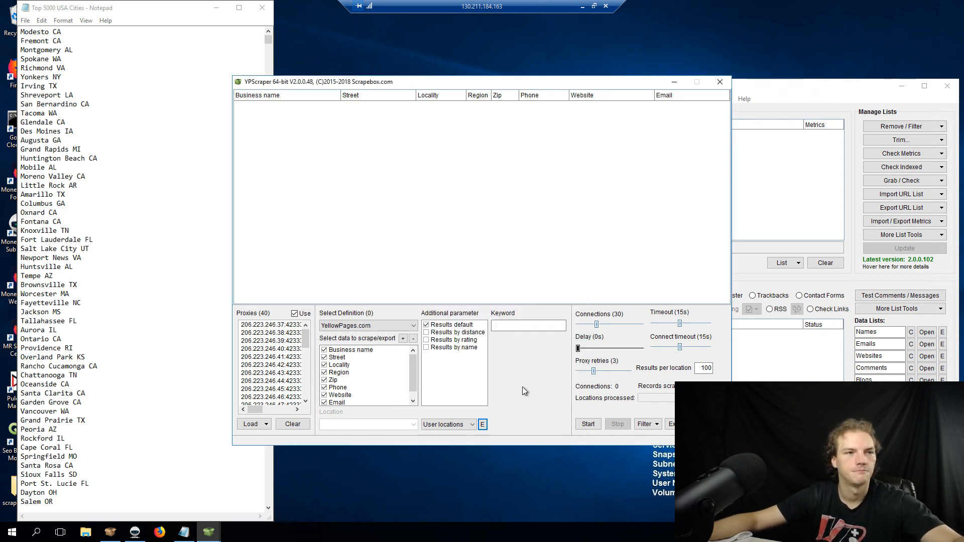
right_click(514, 327)
click(520, 327)
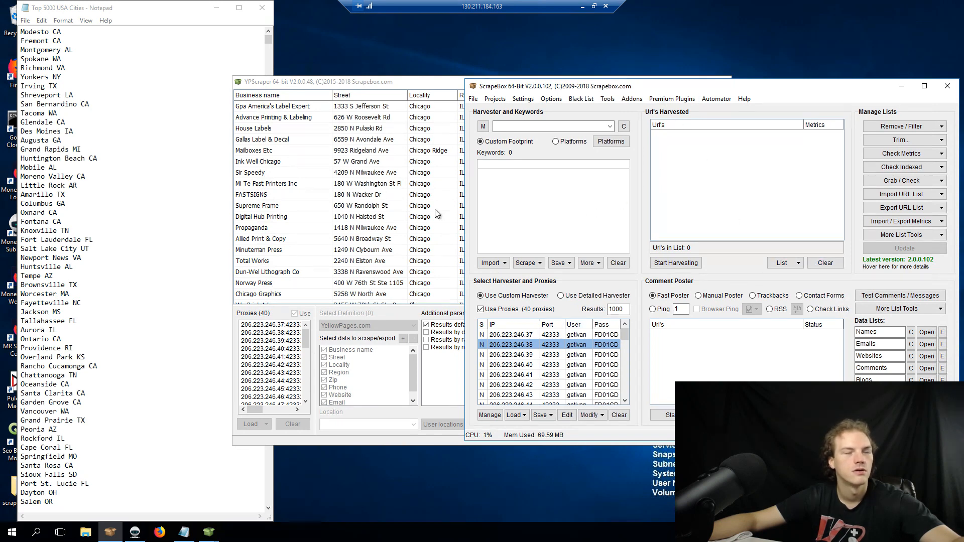
- Close the Top 5000 USA Cities text file without saving and reopen it from the desktop
click(153, 10)
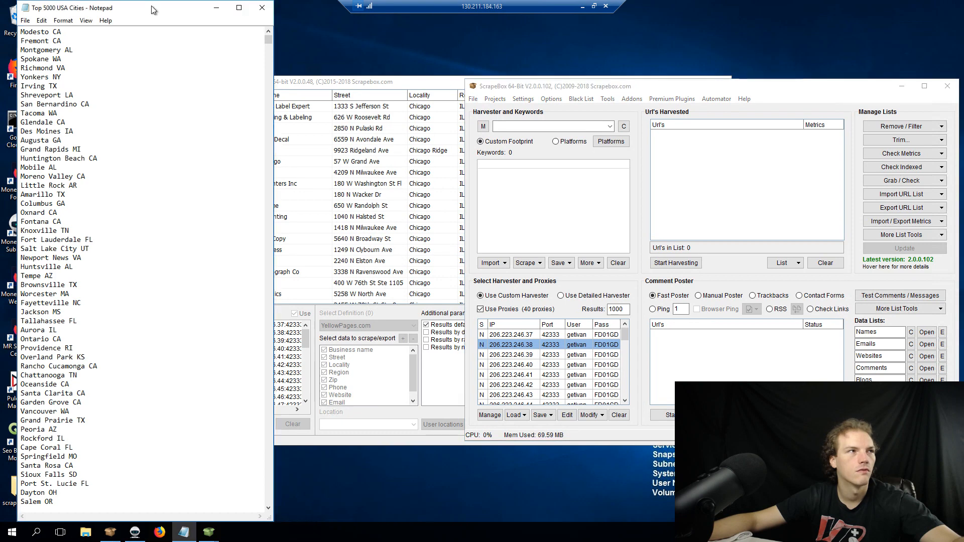
click(262, 11)
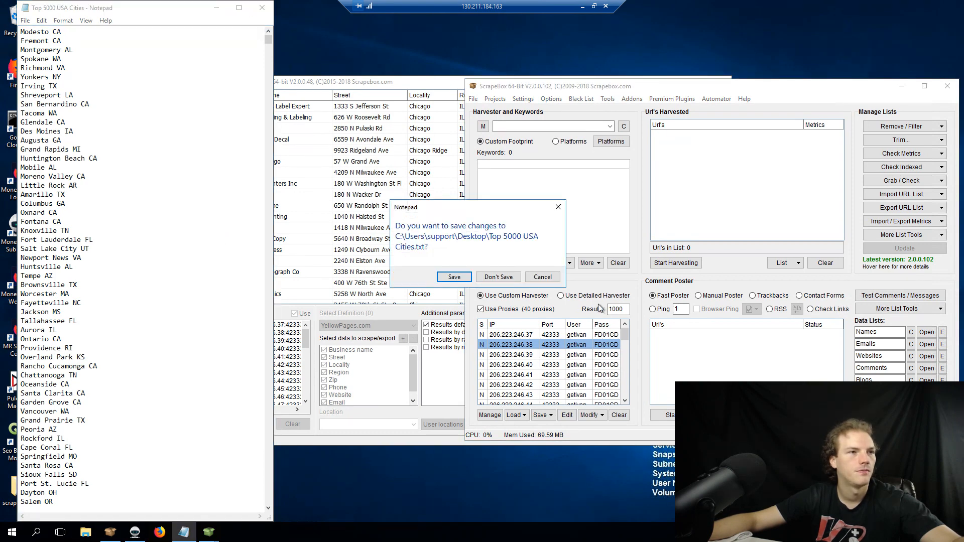
click(496, 281)
double_click(56, 177)
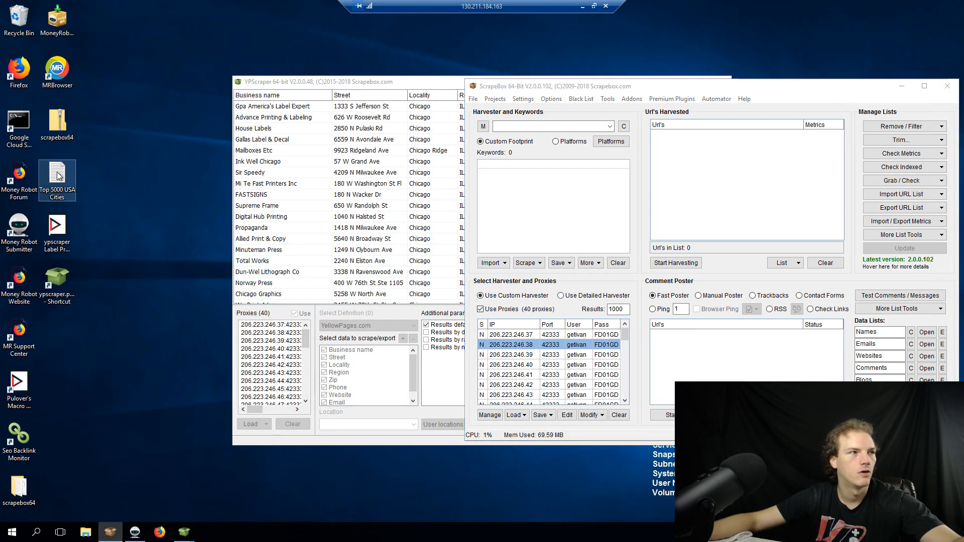
drag(130, 14, 140, 2)
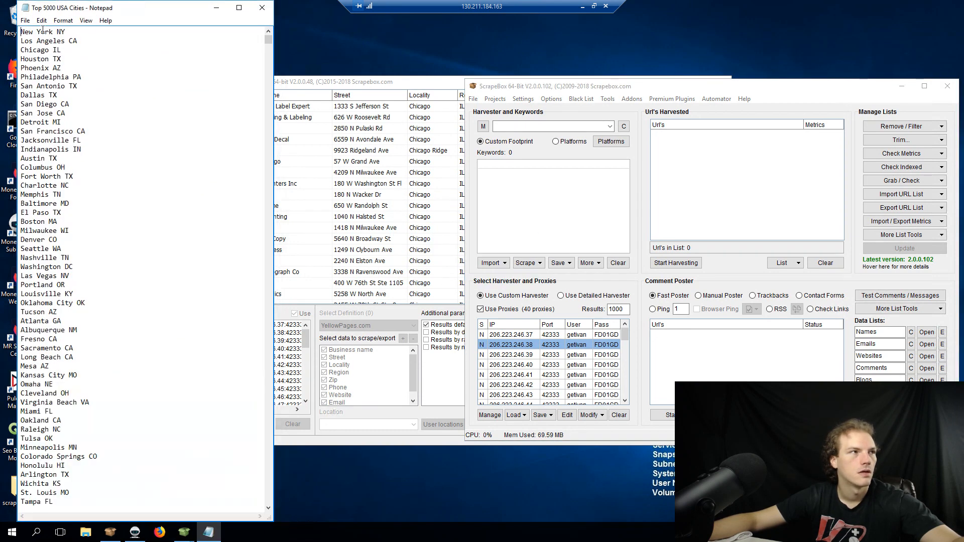
- Cut the cities from New York NY through Arlington TX out of the list and remove the leftover blank line
drag(22, 31, 191, 472)
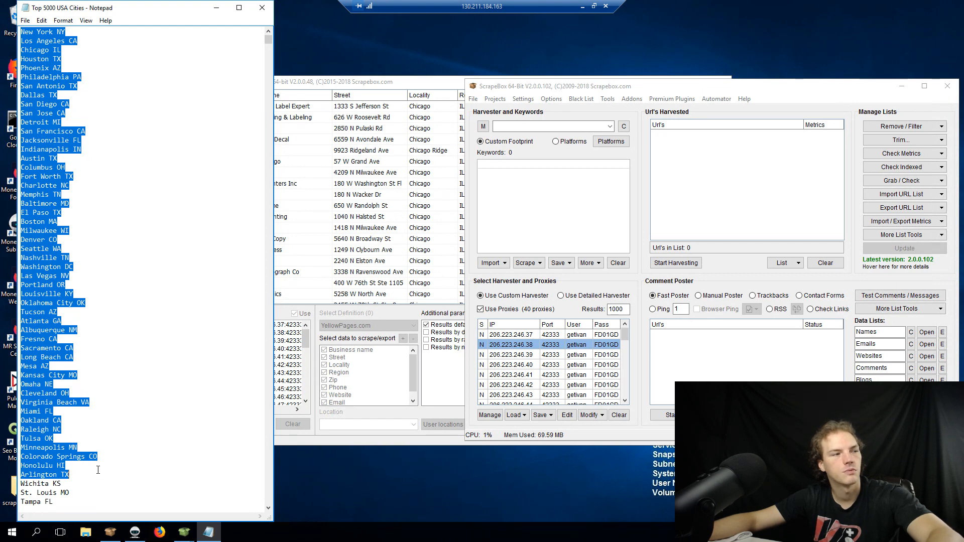
key(ctrl+x)
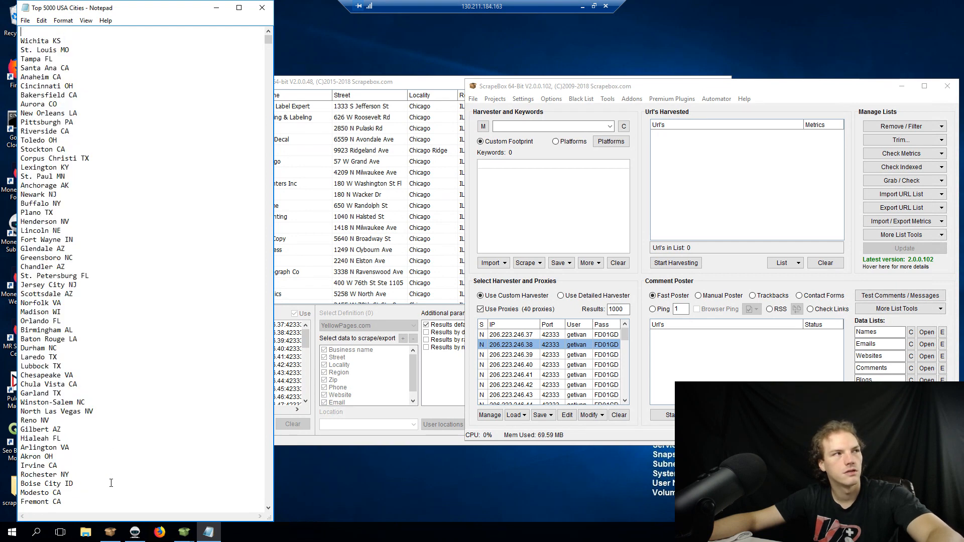
key(Delete)
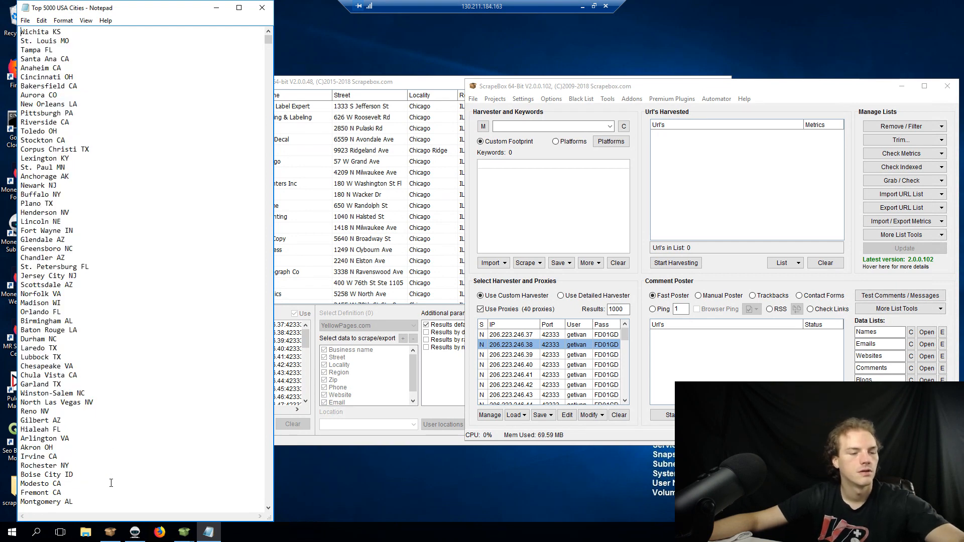
click(641, 283)
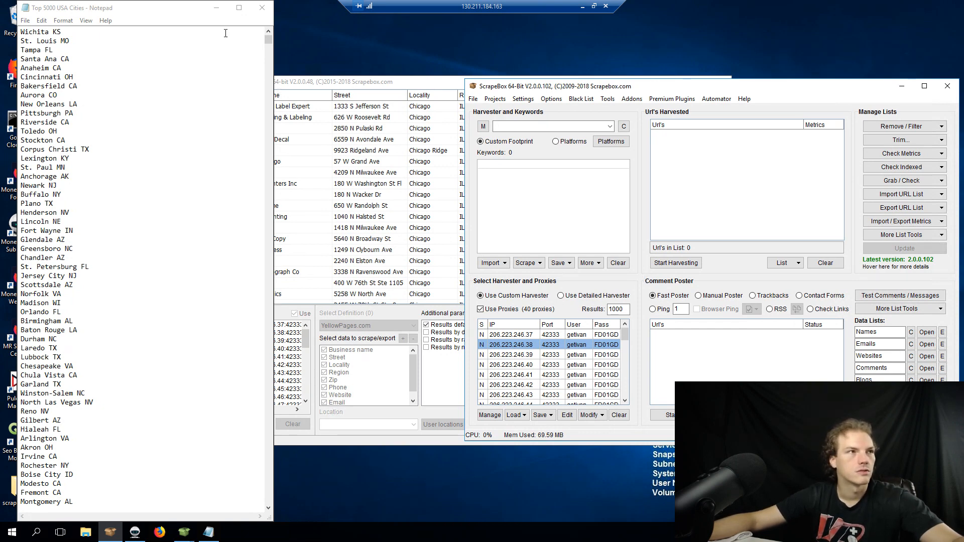
- Minimize the city list and launch Pulover's Macro Creator from the desktop
click(217, 8)
click(57, 230)
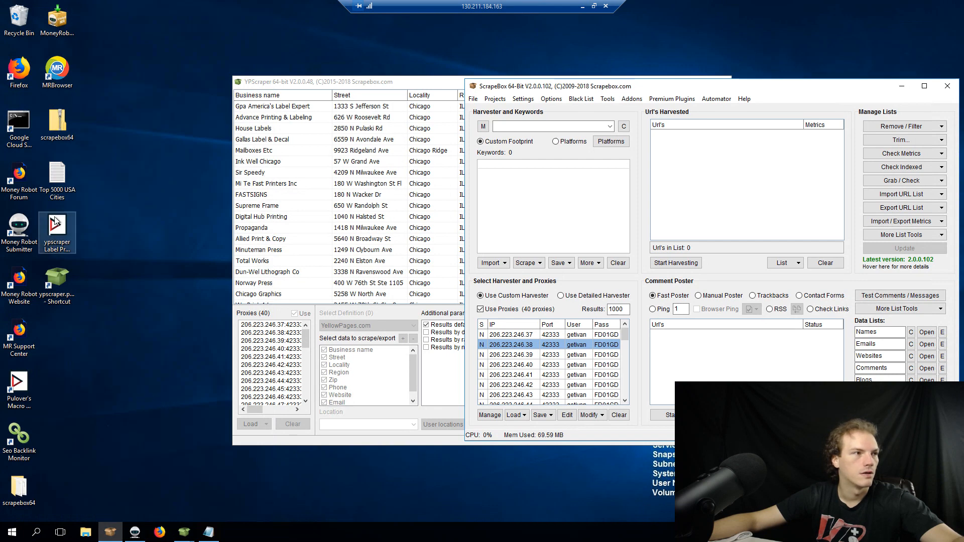
click(17, 383)
double_click(17, 382)
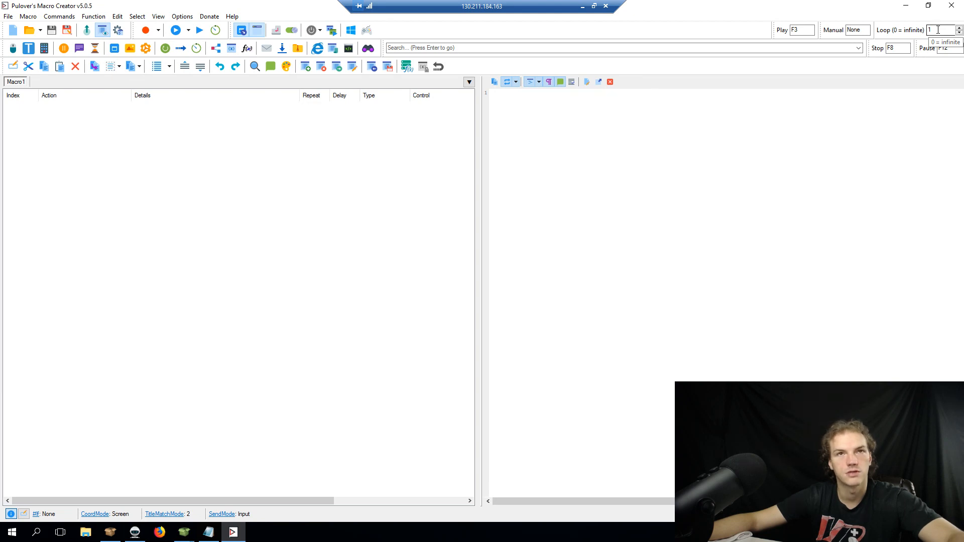
- Set the macro's loop count to 98
double_click(938, 30)
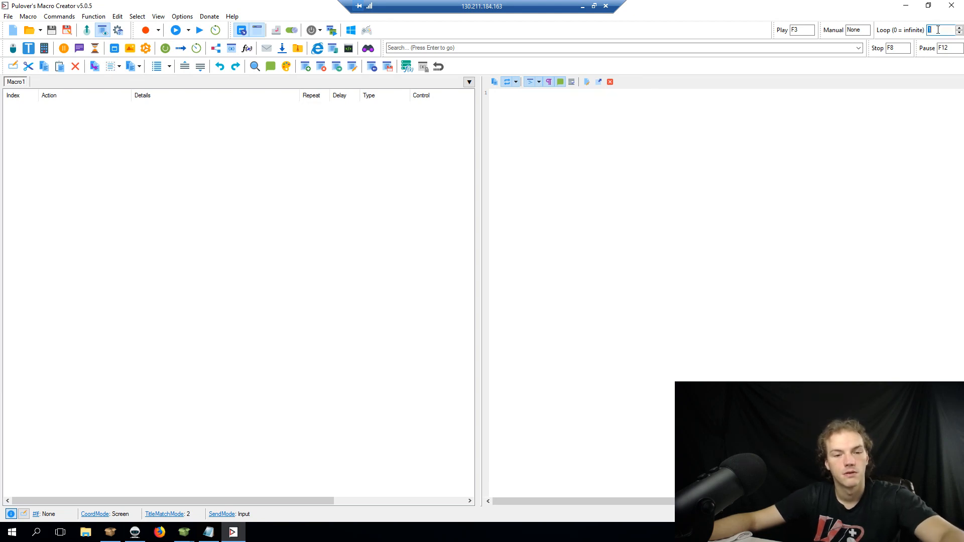
text(9)
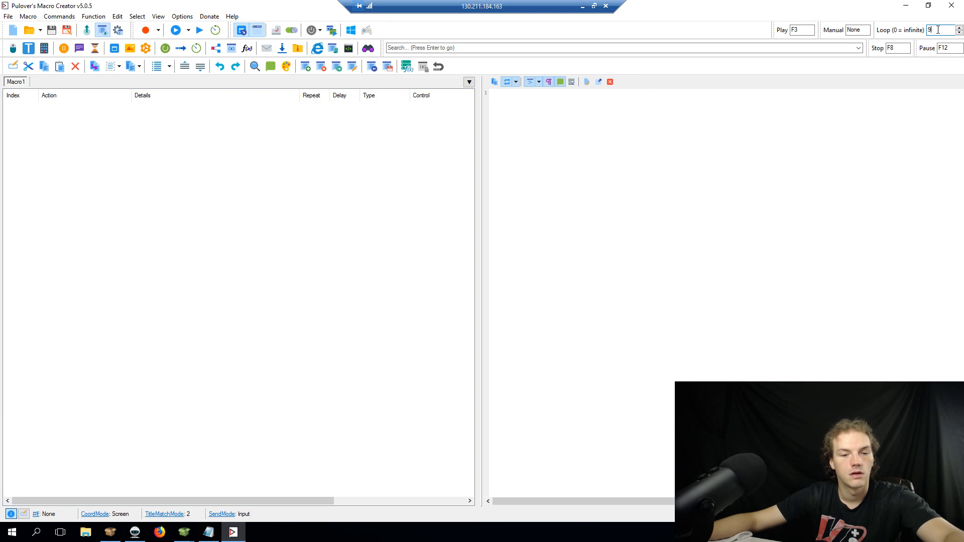
text(8)
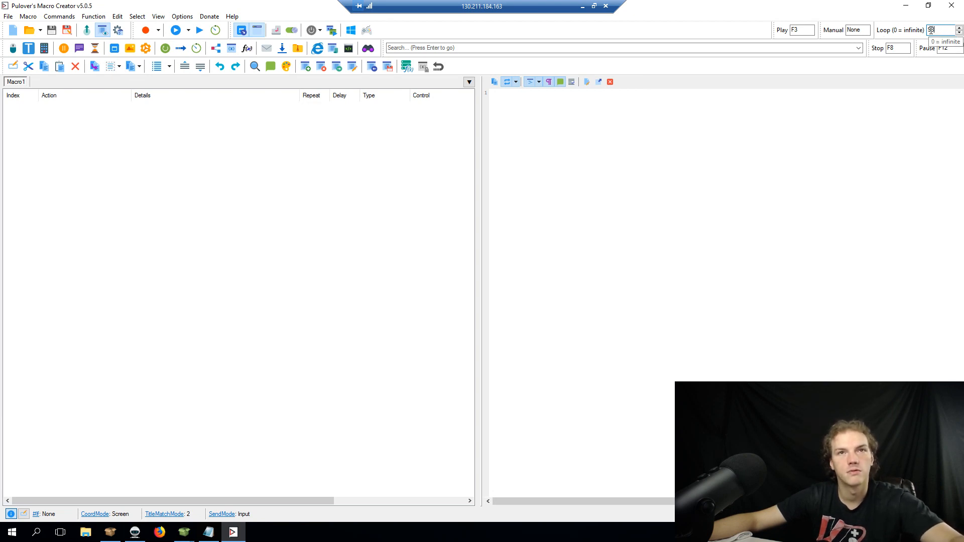
double_click(931, 30)
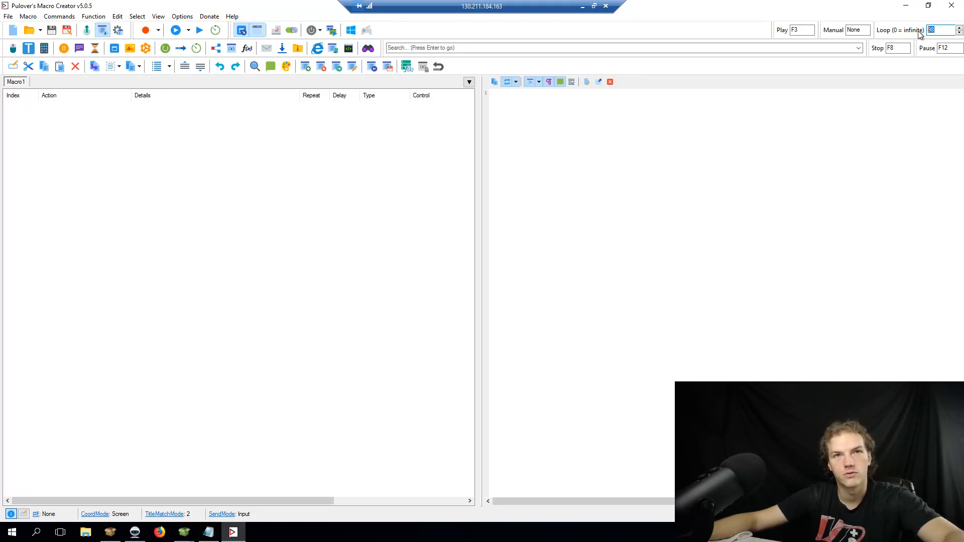
text(99)
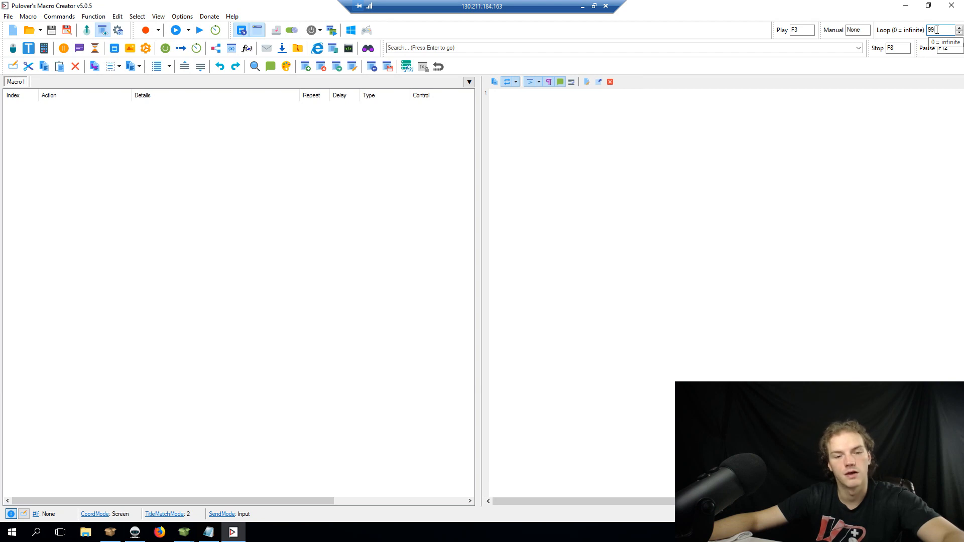
double_click(937, 30)
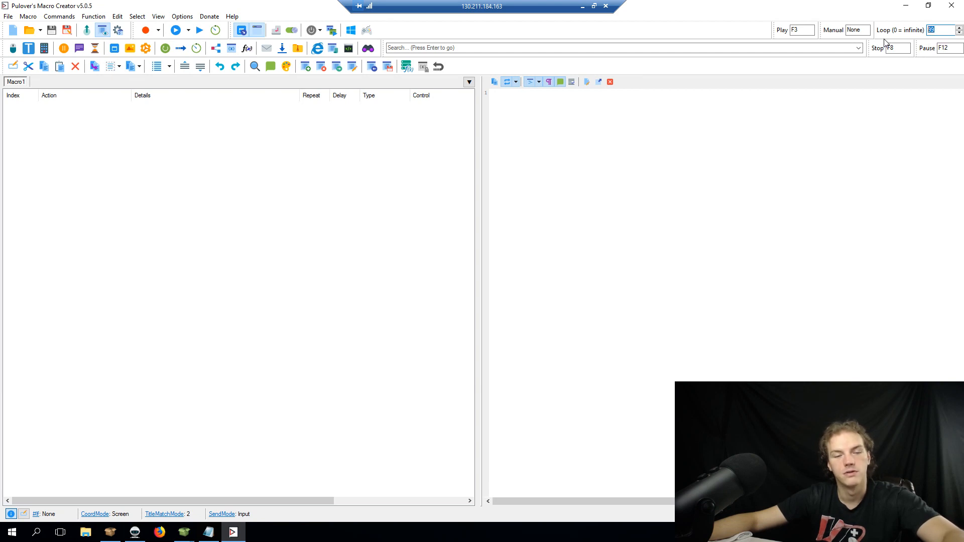
text(98)
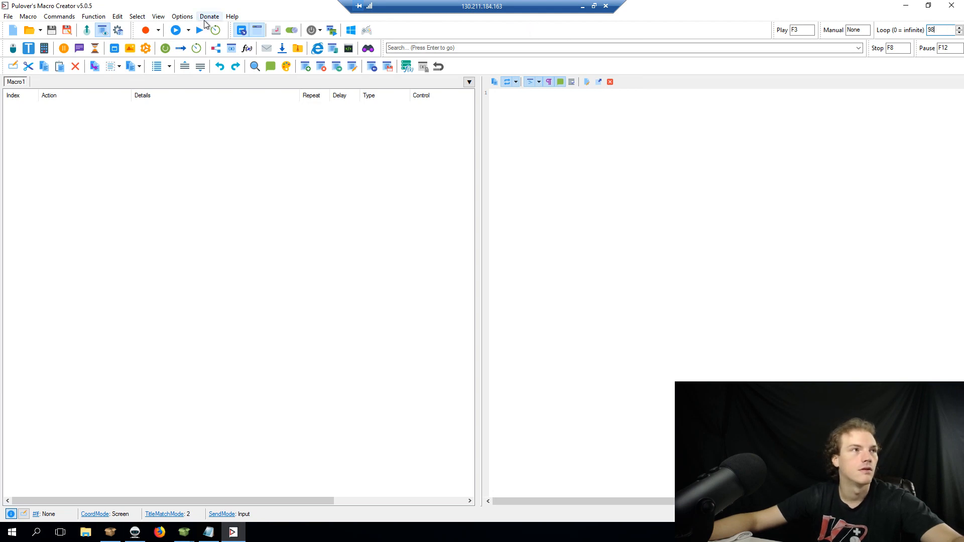
- Review the macro program's playback options and its default mouse coordinate settings, keeping the Screen coordinates option
click(182, 16)
click(197, 28)
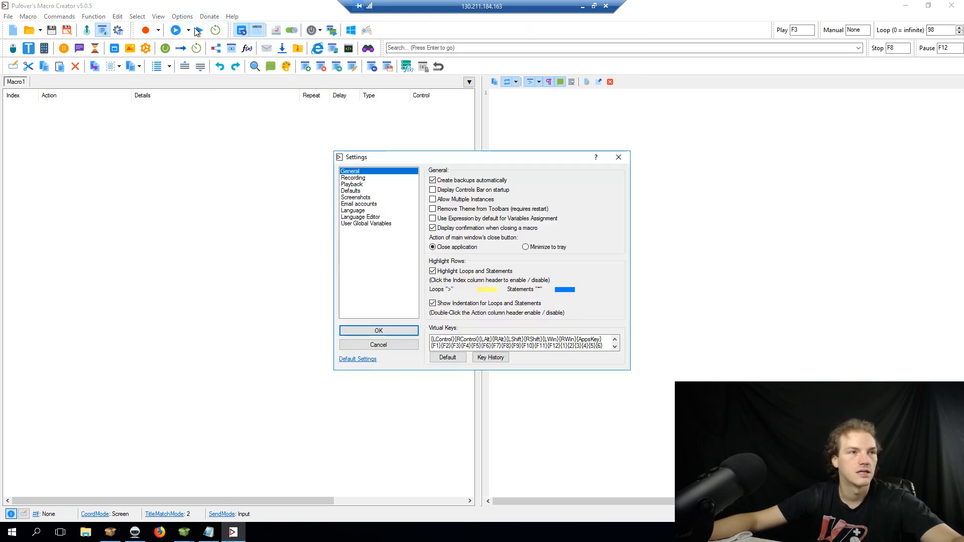
click(367, 187)
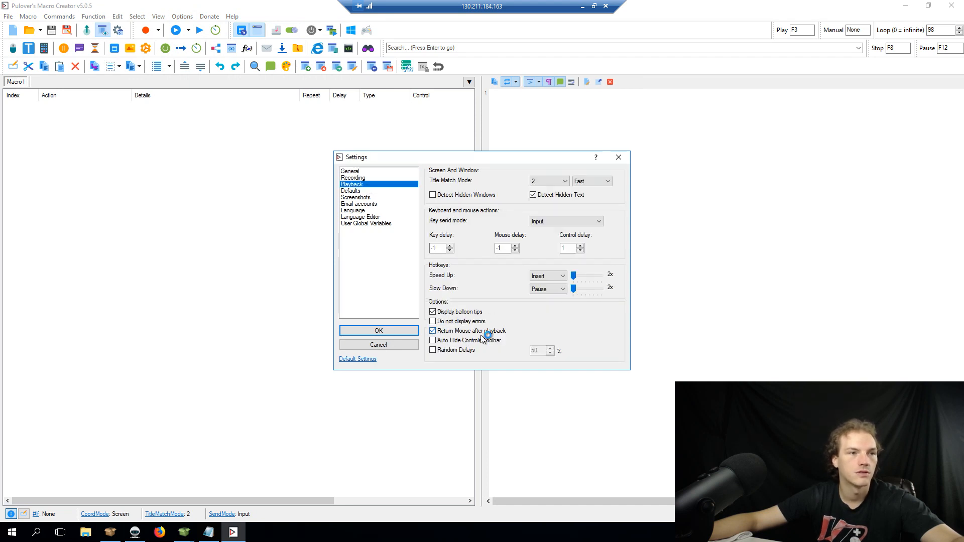
click(358, 192)
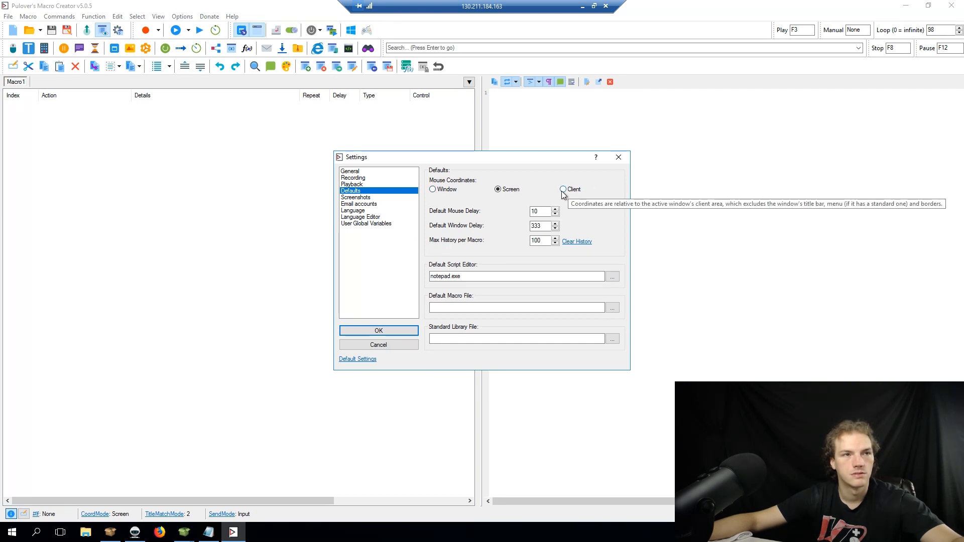
click(370, 332)
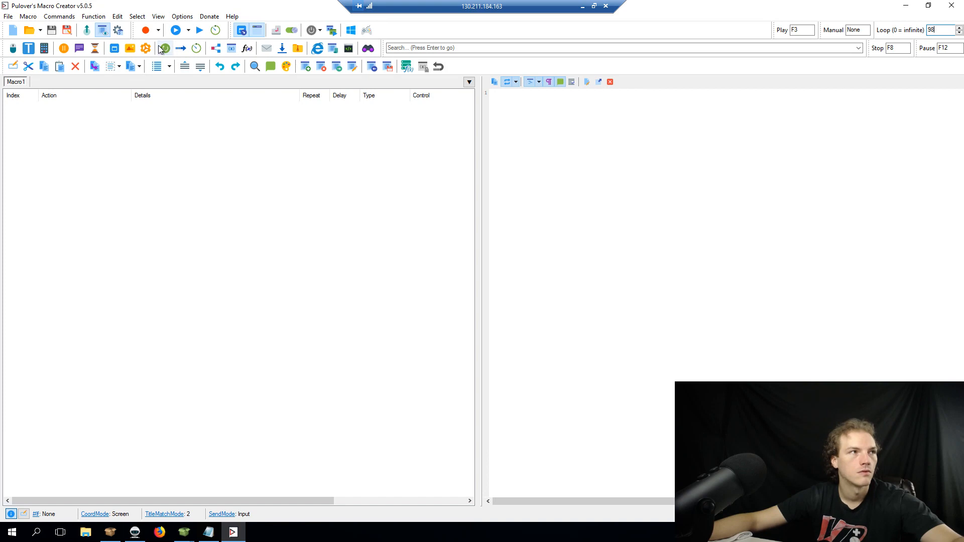
- Put Pulover's Macro Creator into recording standby, dismiss its hotkey notice, and restore the Top 5000 USA Cities list on the desktop
click(145, 30)
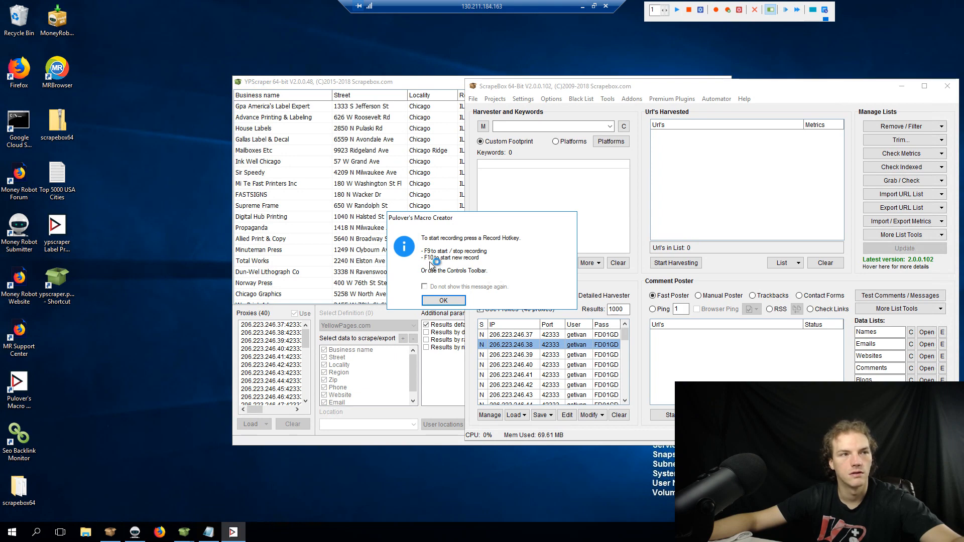
click(444, 301)
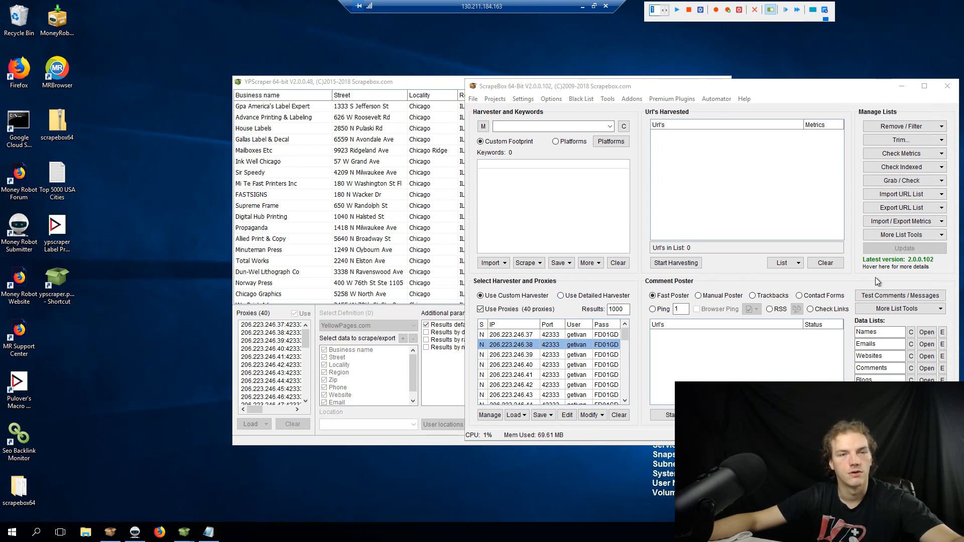
click(208, 532)
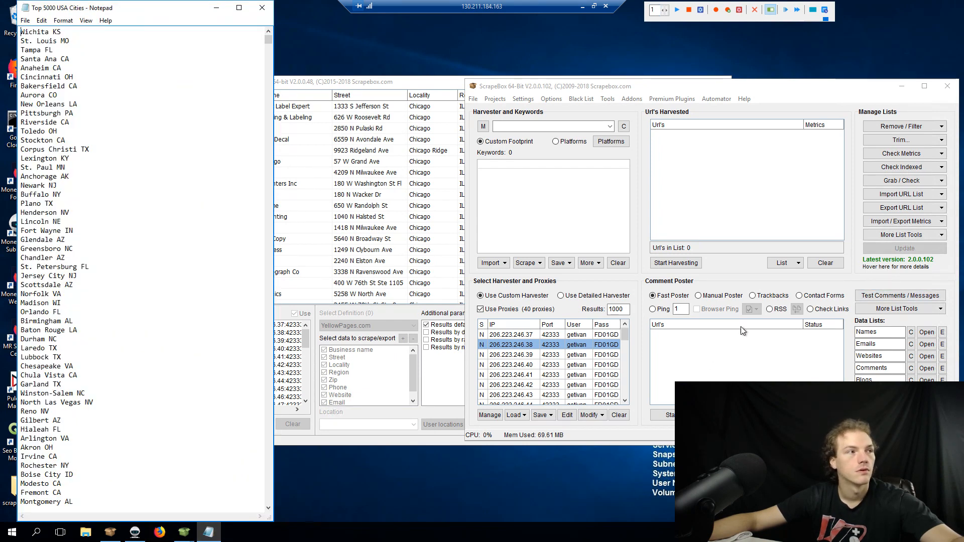
drag(58, 288, 65, 320)
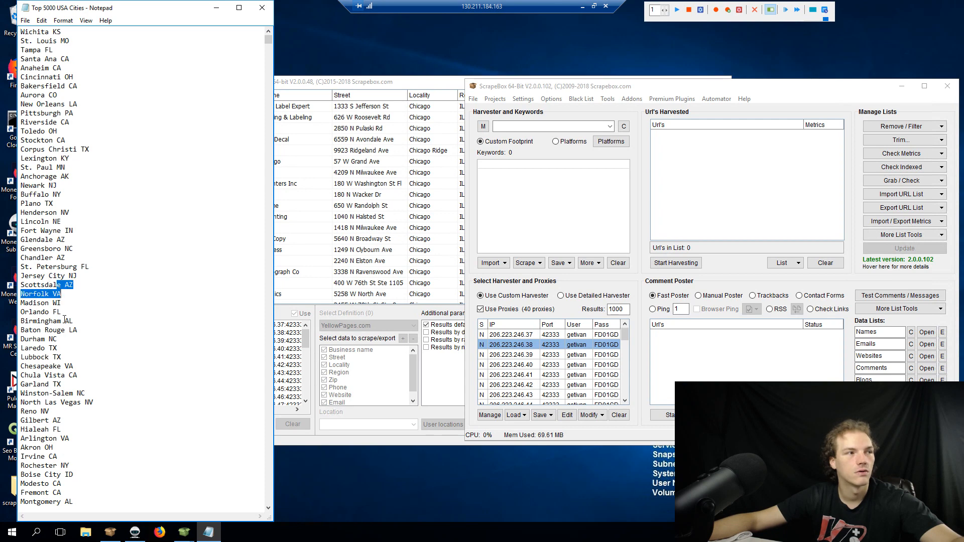
click(53, 329)
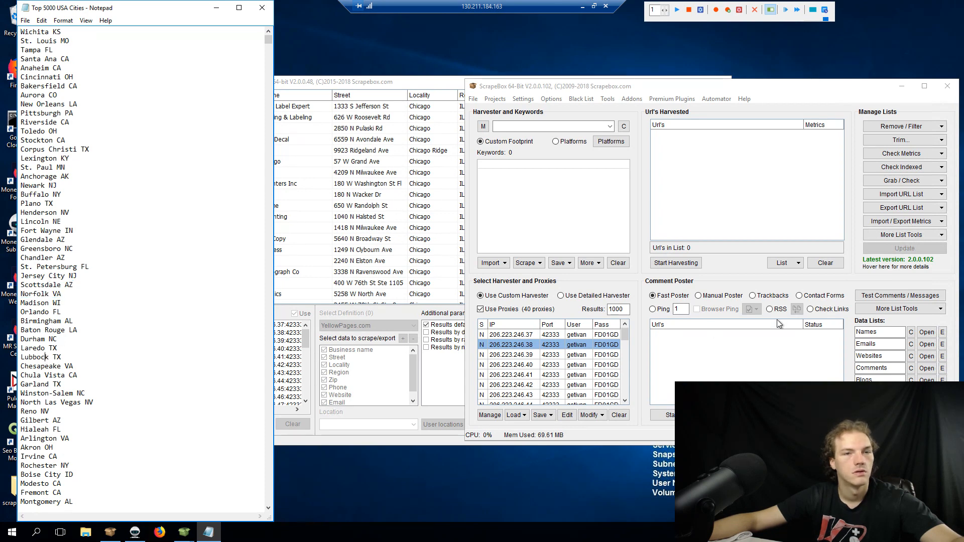
- Start recording the macro and launch a new YPScraper window from ScrapeBox's premium plugins
click(870, 276)
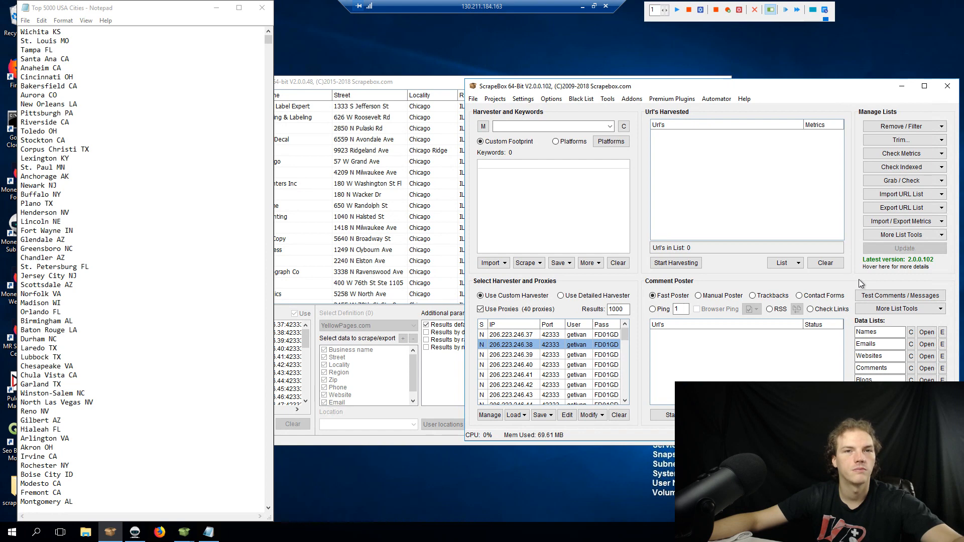
click(671, 99)
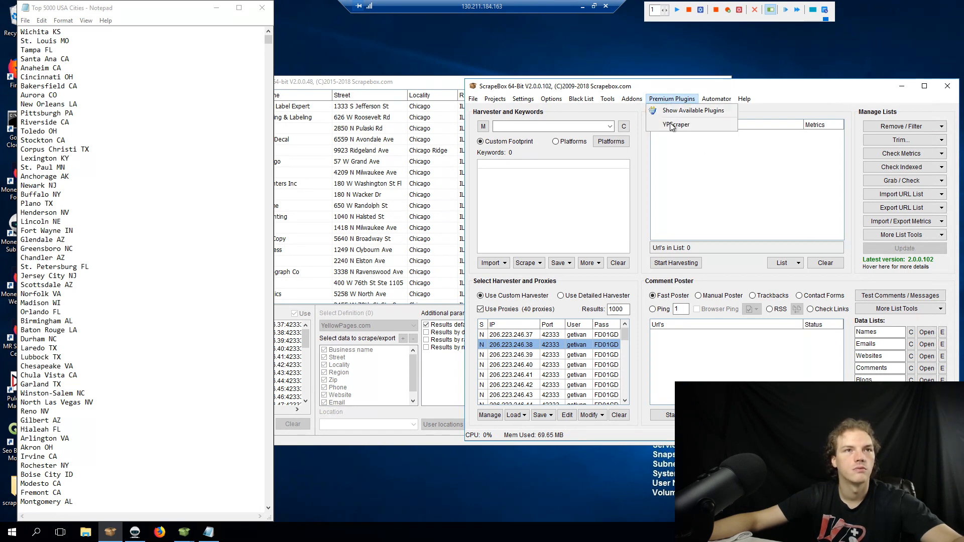
click(671, 125)
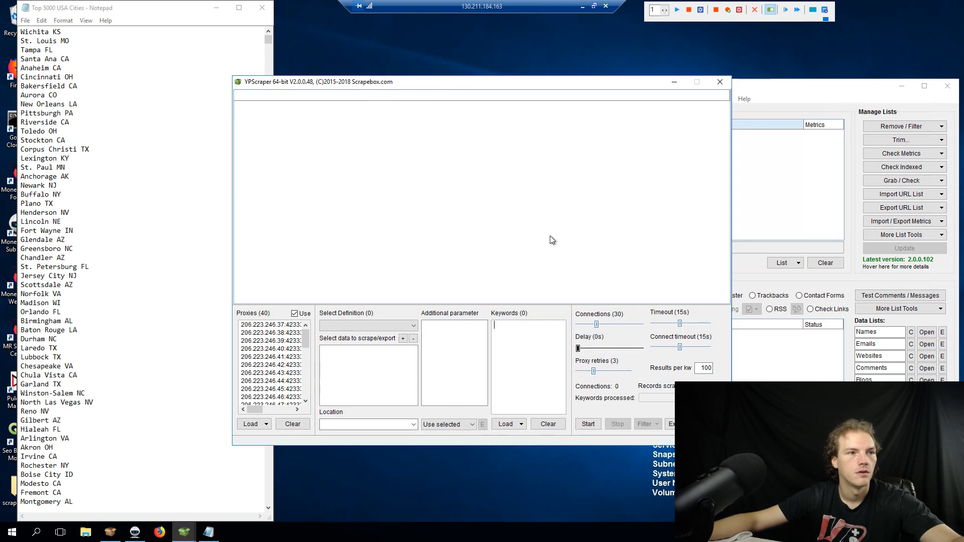
- Choose the YellowPages.com definition in YPScraper and set the location mode to User locations
click(413, 325)
click(365, 360)
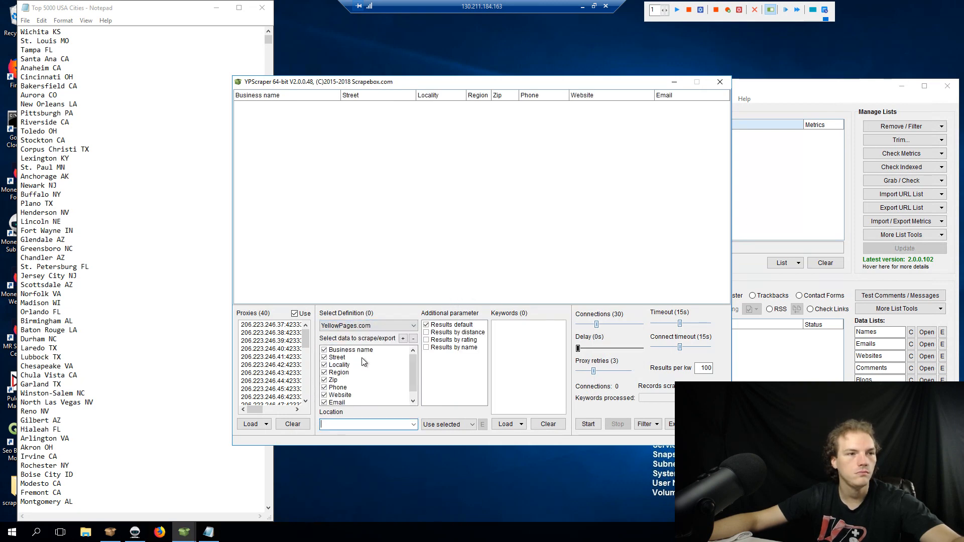
click(468, 425)
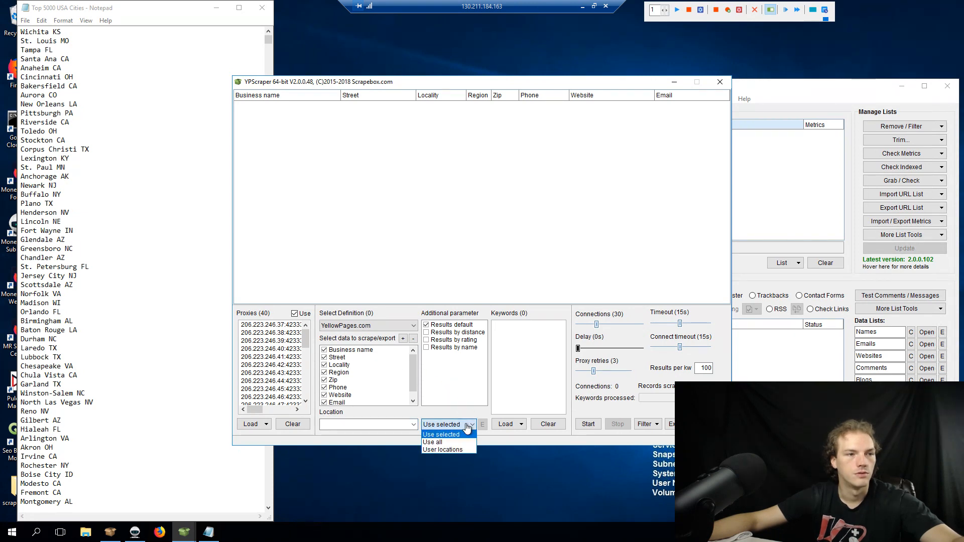
click(452, 449)
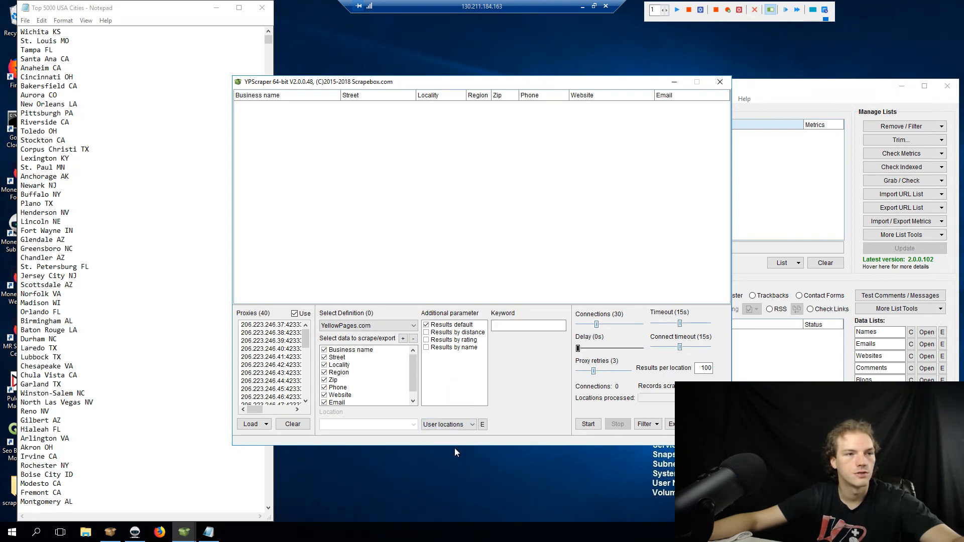
- Cut the cities from Wichita KS through Boise City ID out of the list and remove the leftover blank line
click(40, 140)
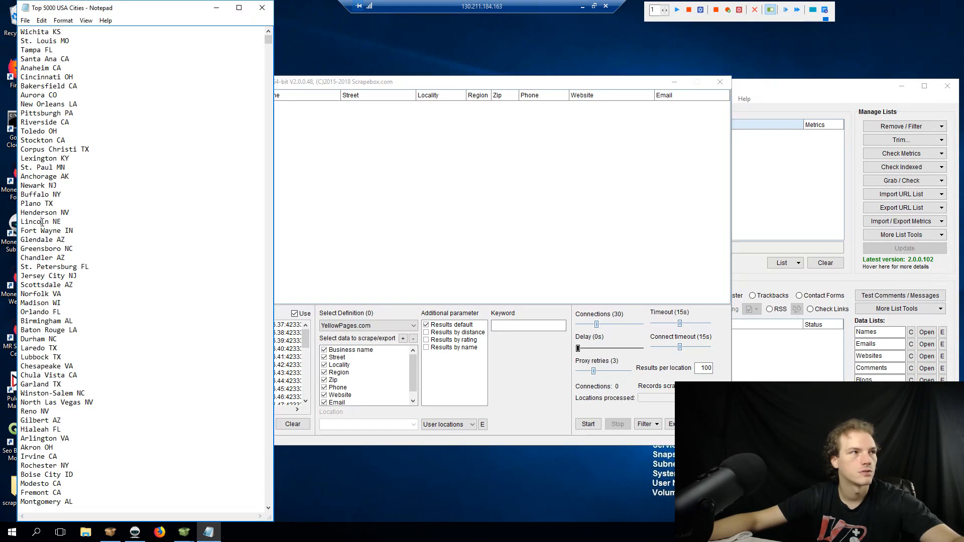
click(22, 31)
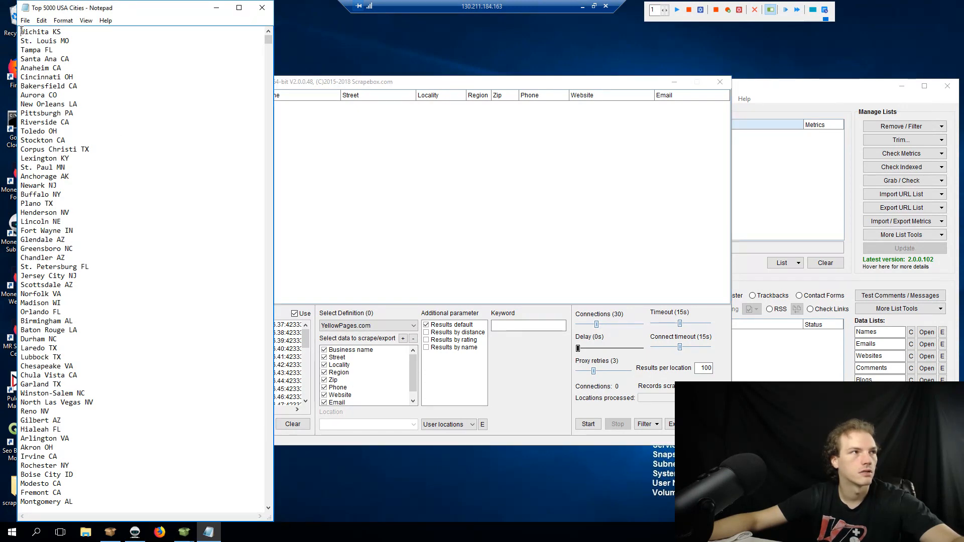
shift+click(178, 474)
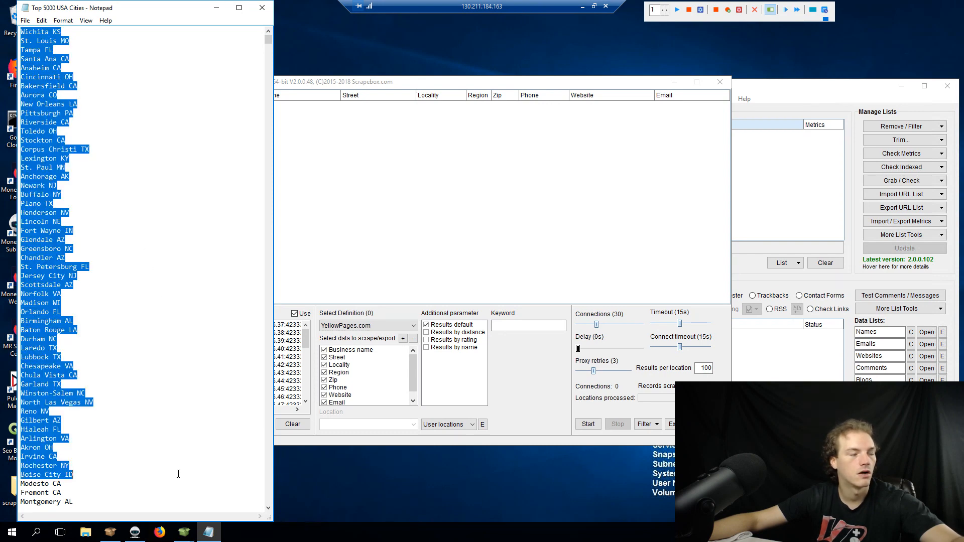
key(Delete)
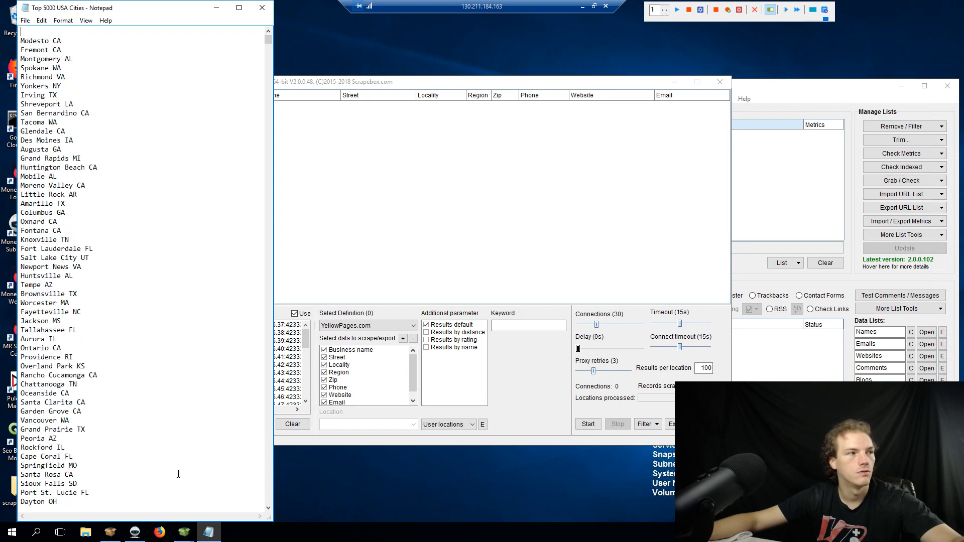
key(Delete)
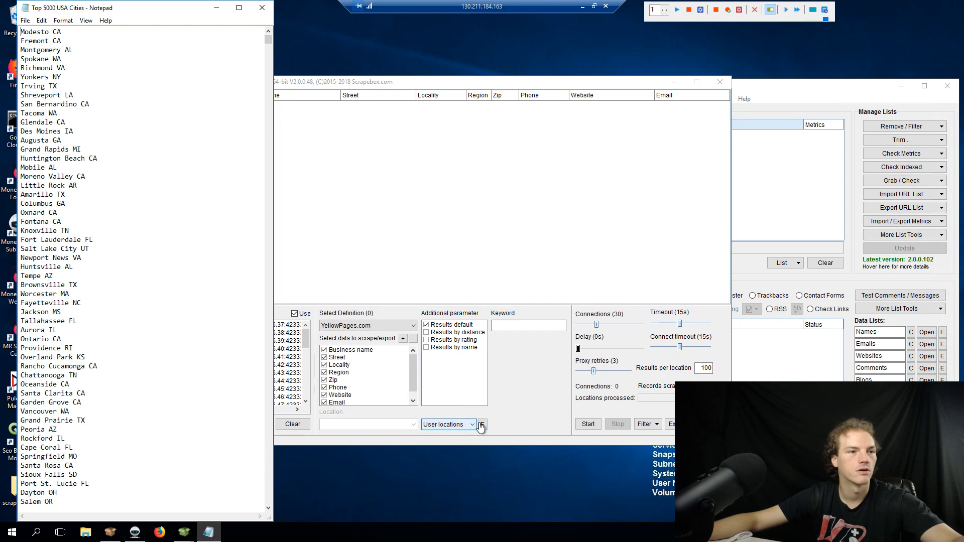
- Paste the cut cities into YPScraper's user locations and apply them
click(504, 400)
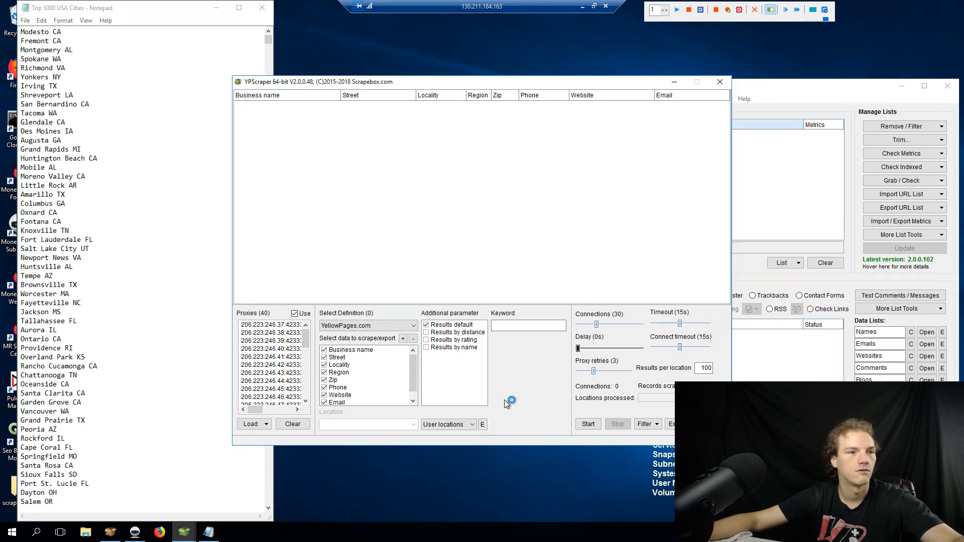
click(482, 425)
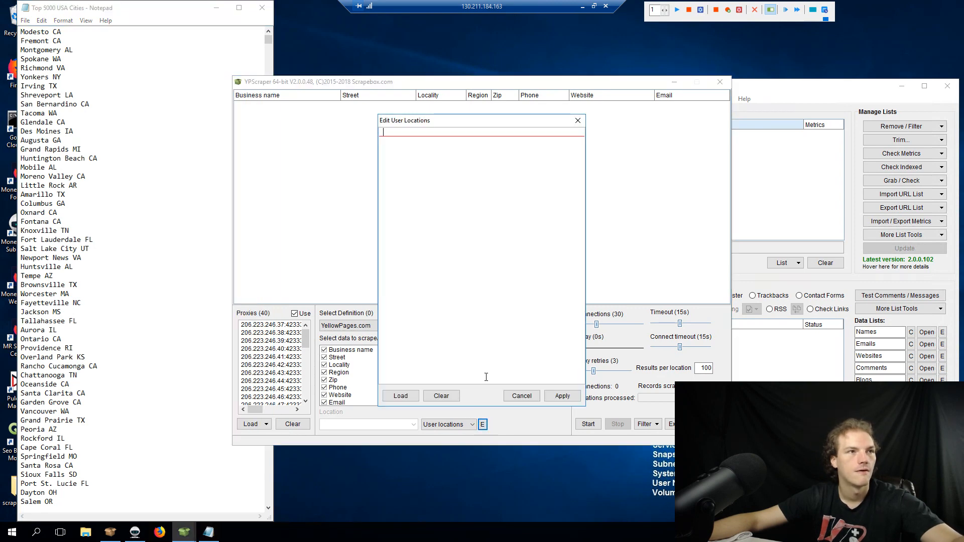
right_click(411, 133)
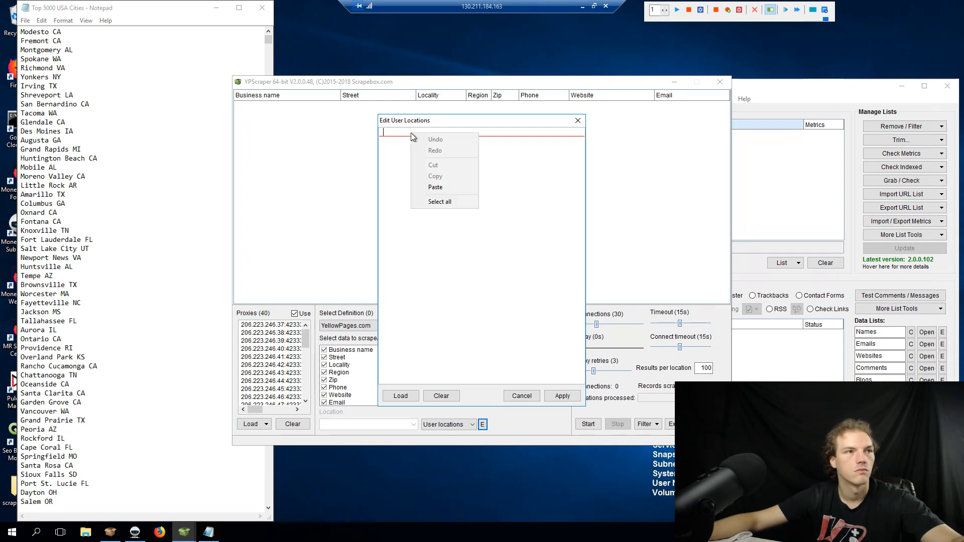
click(435, 204)
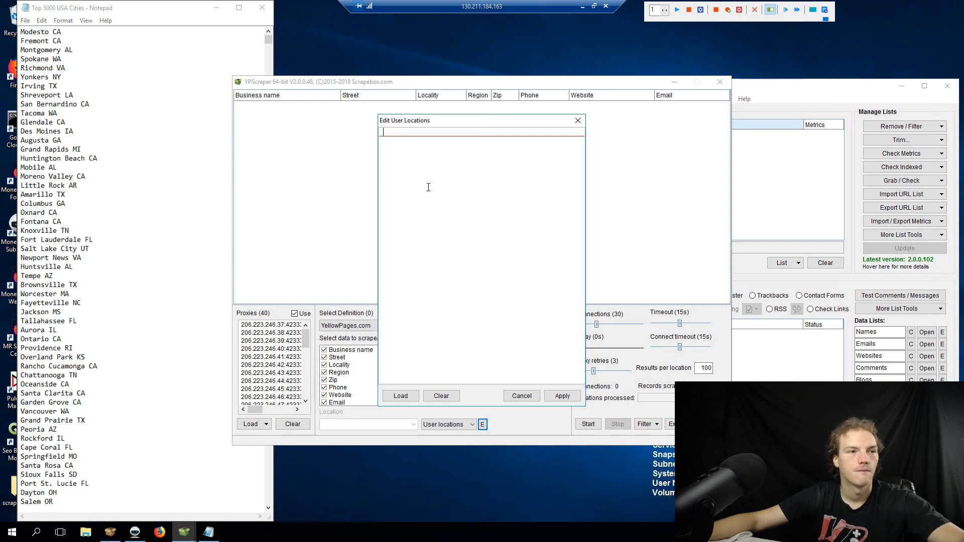
key(ctrl+v)
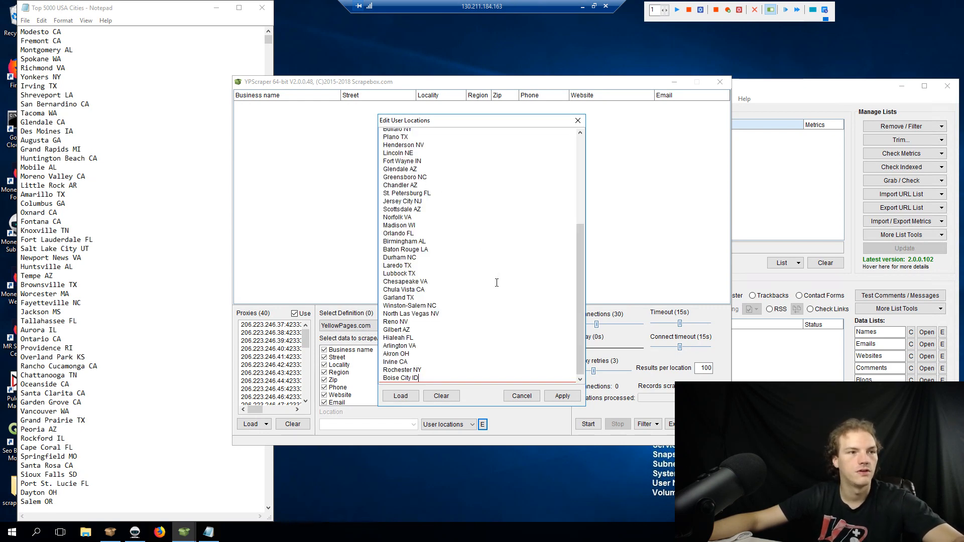
click(560, 397)
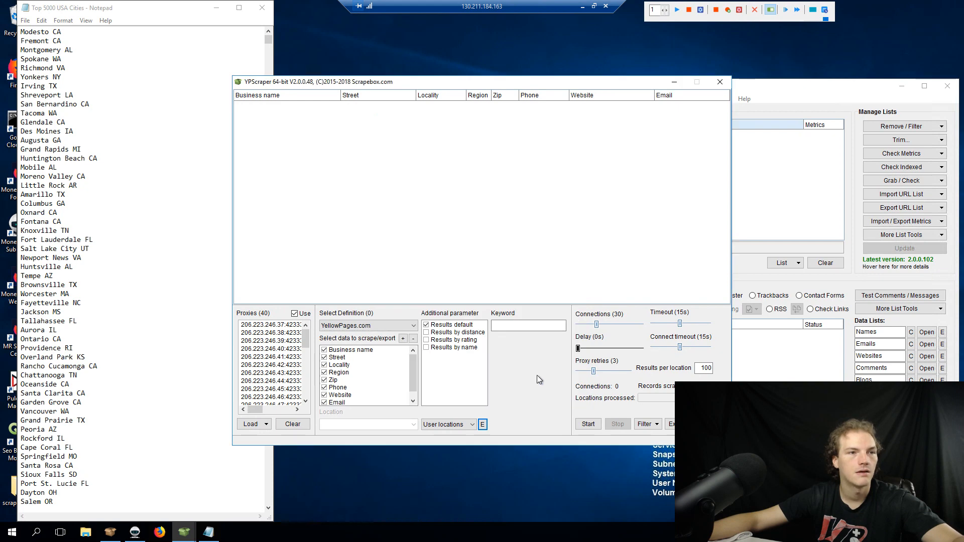
- Enter the keyword Label Printing Company and start the scrape
click(510, 324)
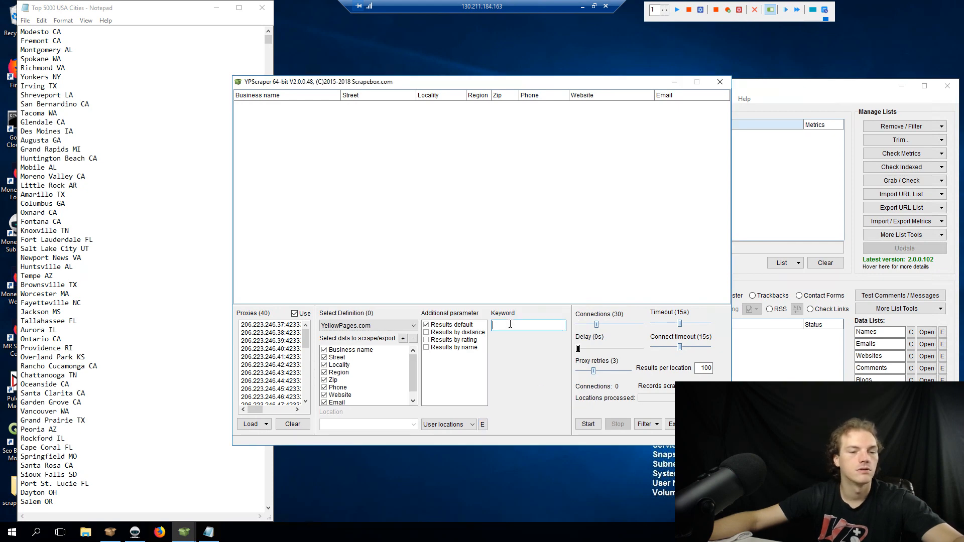
text(Label)
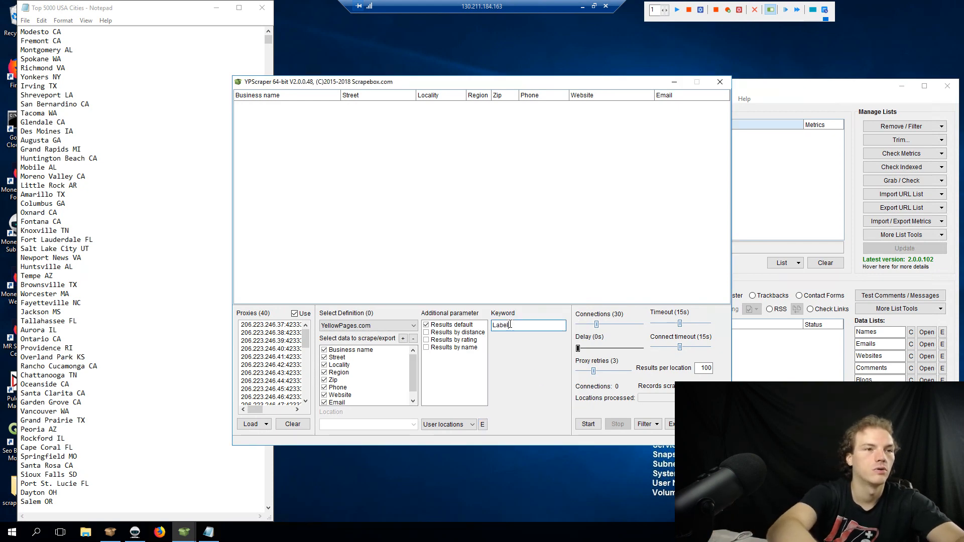
text( Printing)
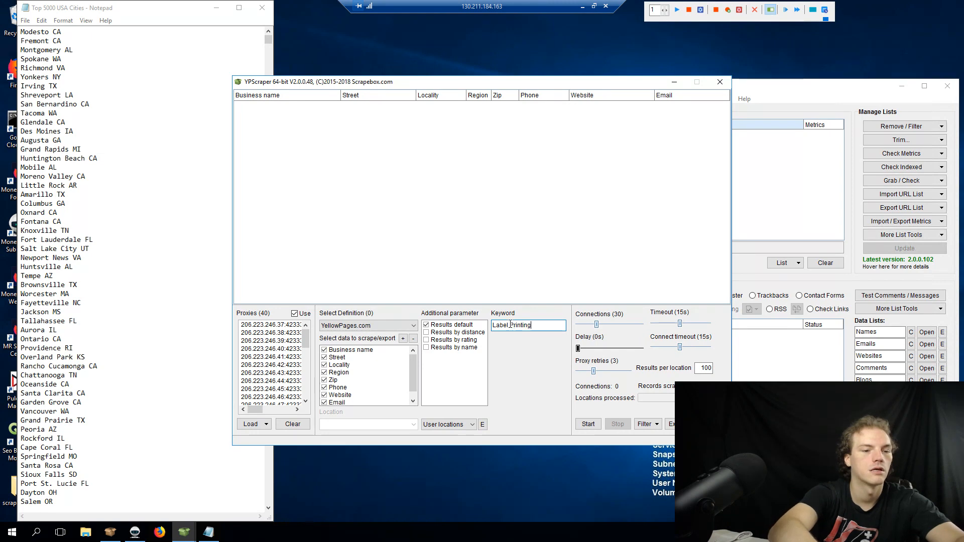
text( Company)
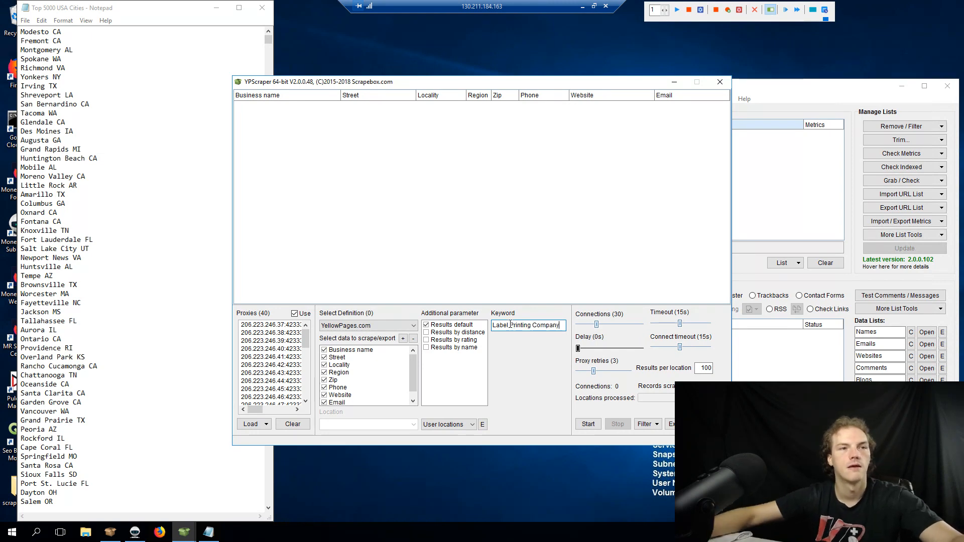
click(588, 424)
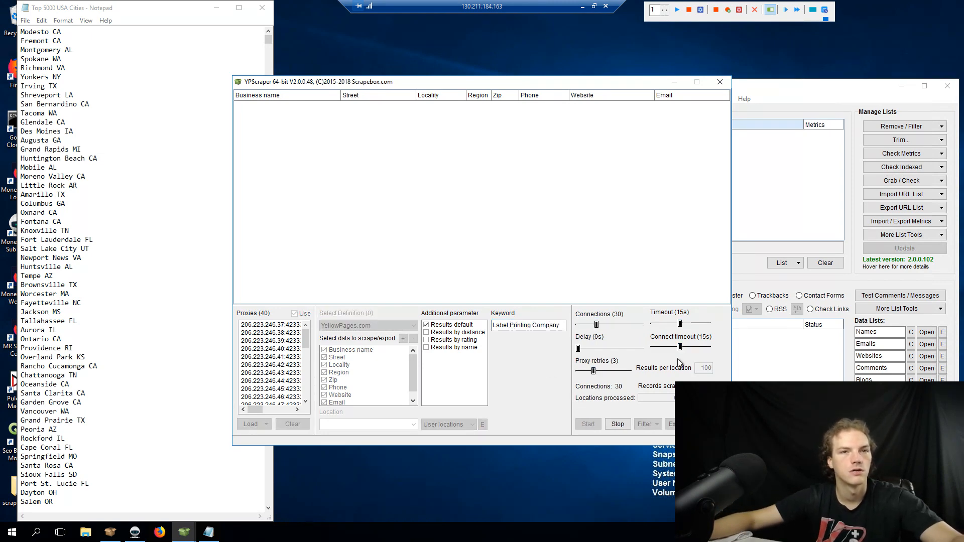
- Bring ScrapeBox and the city list back in front of the running YPScraper window
click(839, 278)
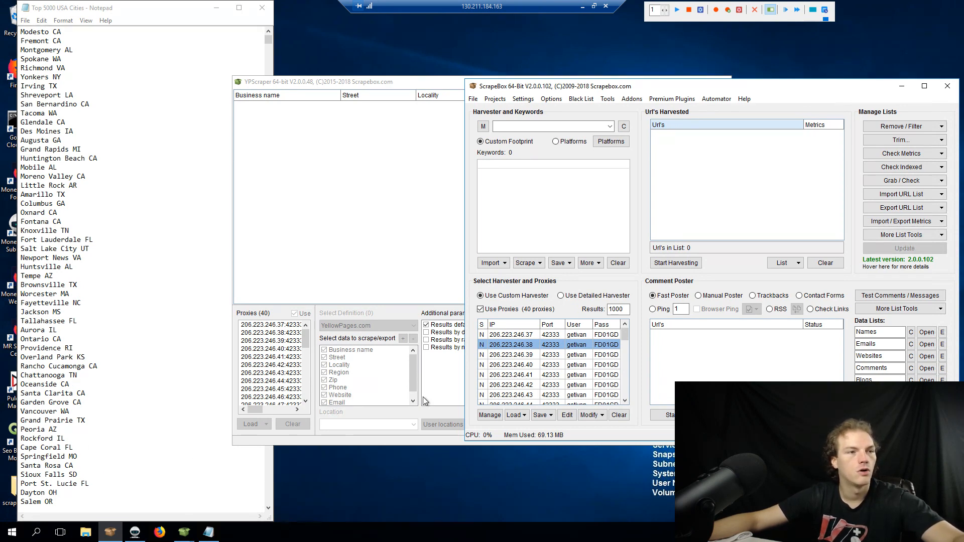
click(438, 408)
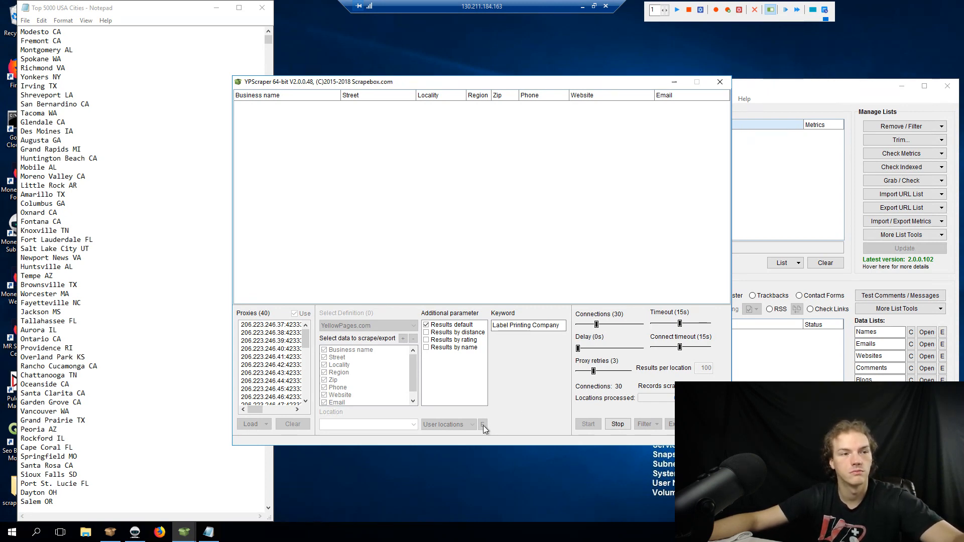
click(835, 276)
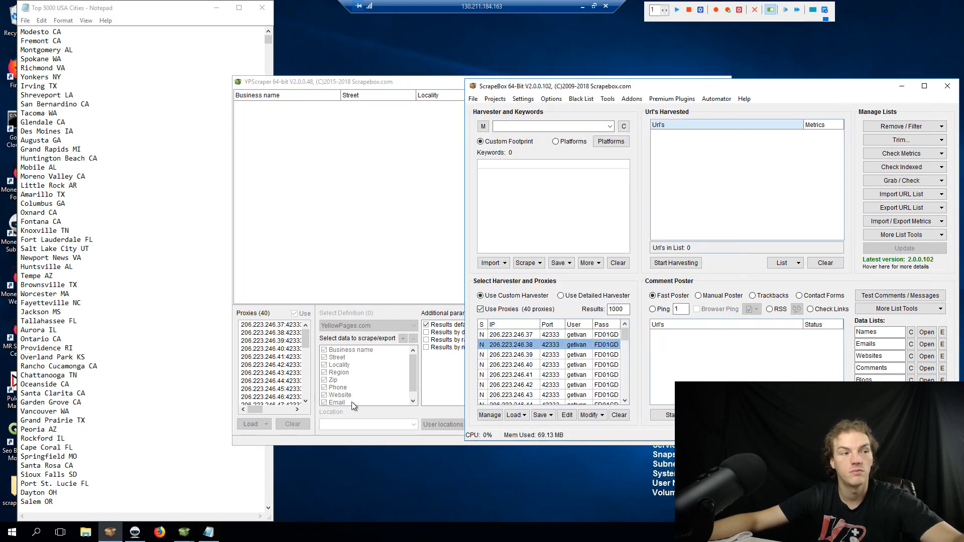
click(171, 8)
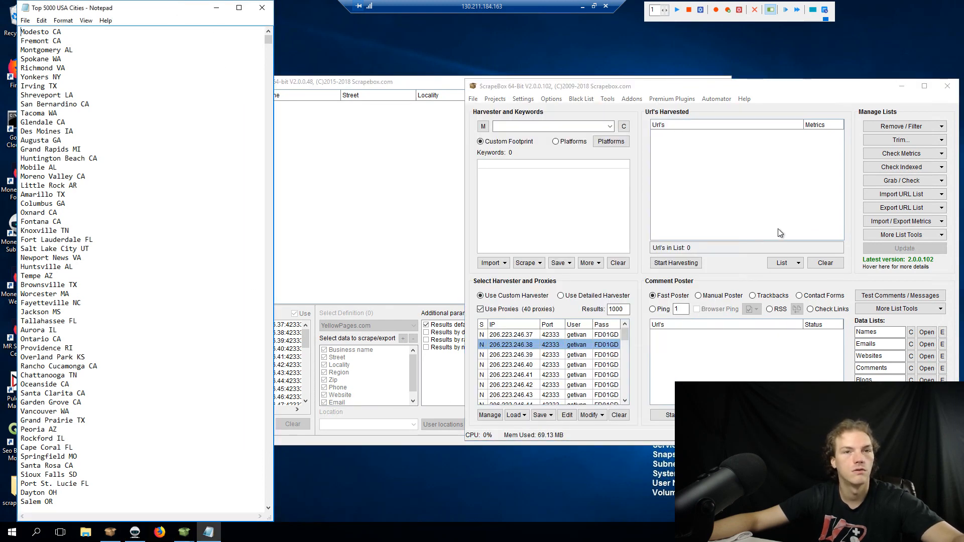
click(855, 277)
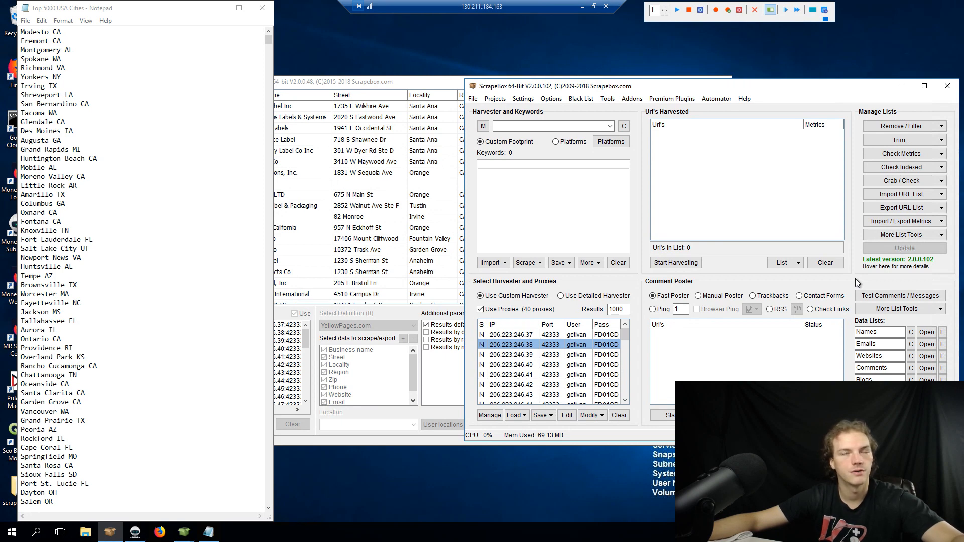
click(596, 6)
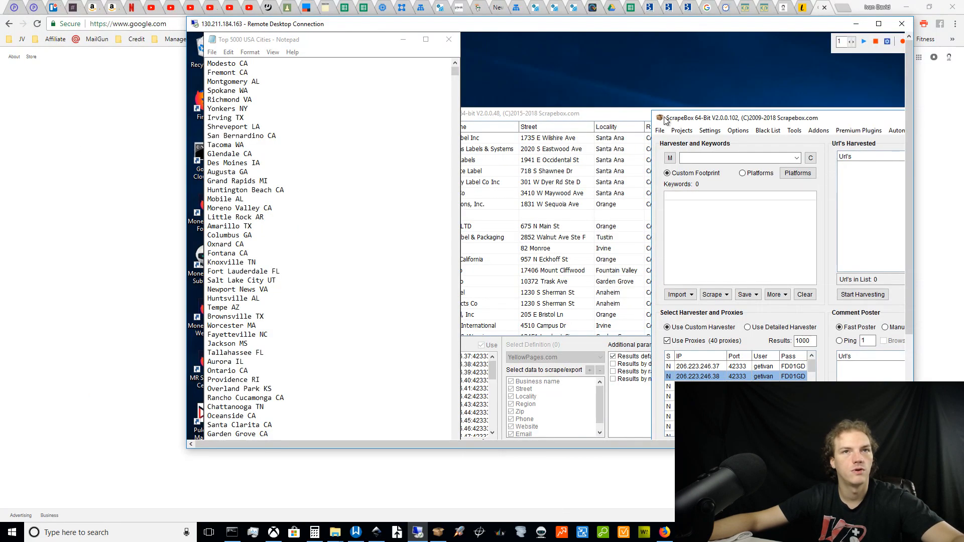
click(879, 24)
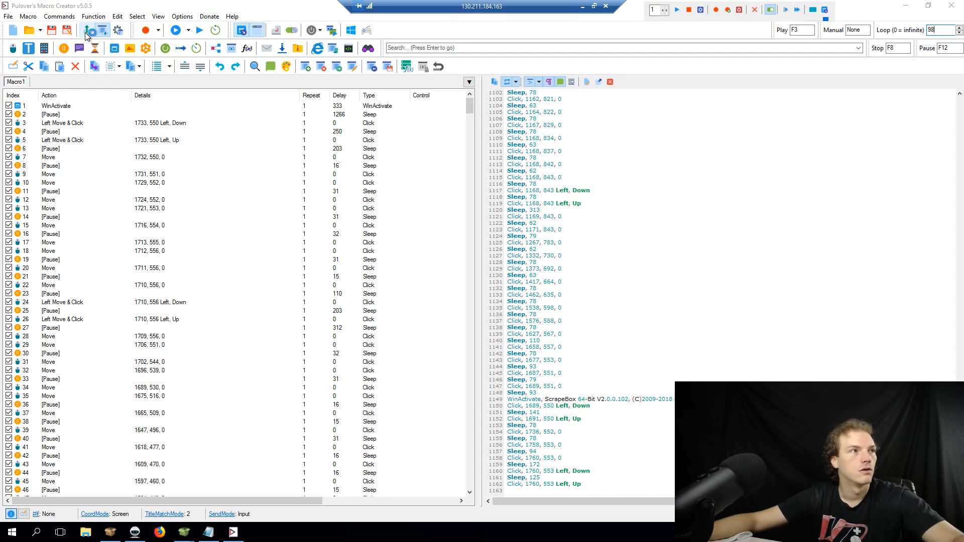
- Export Macro1 with 98 loops to AutoHotkey as MyScript.ahk in the Documents folder, with an EXE file created too
click(87, 31)
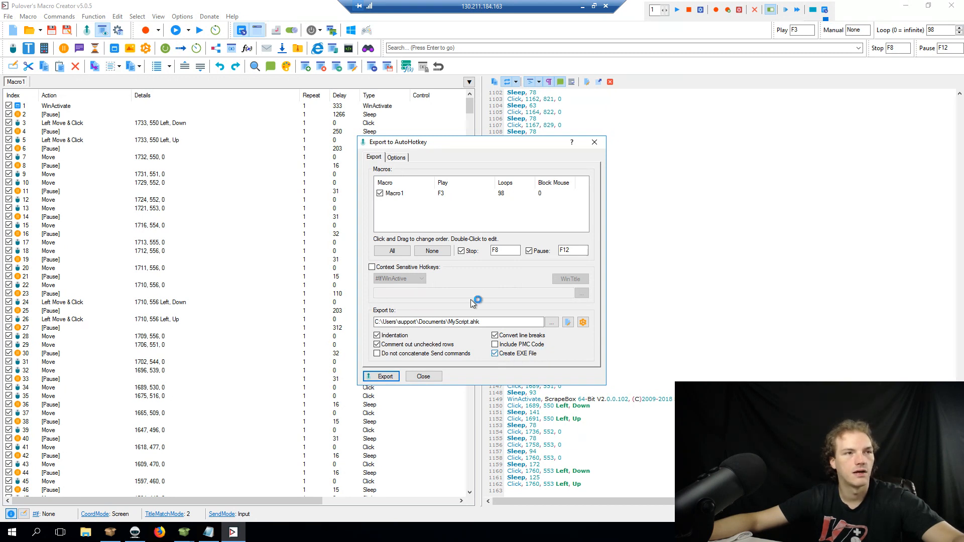
click(397, 158)
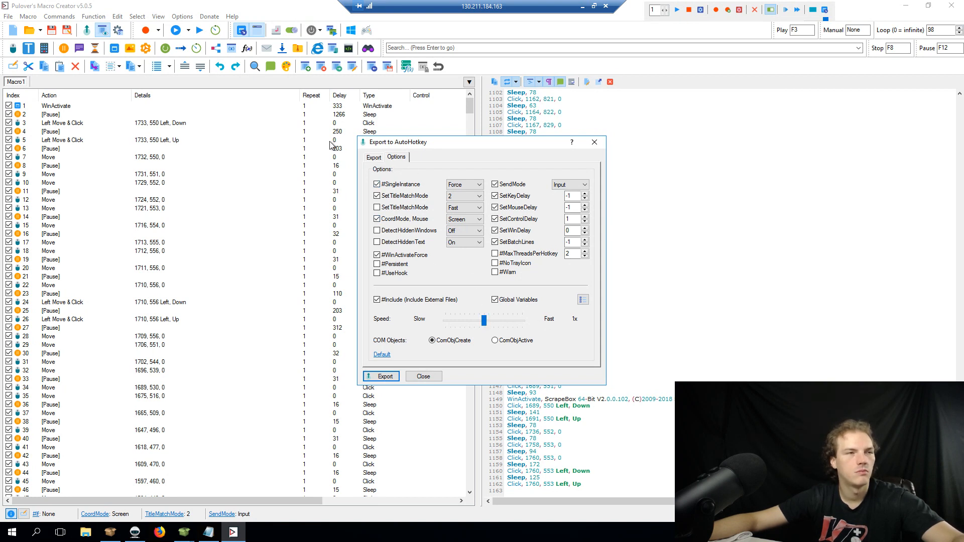
click(374, 158)
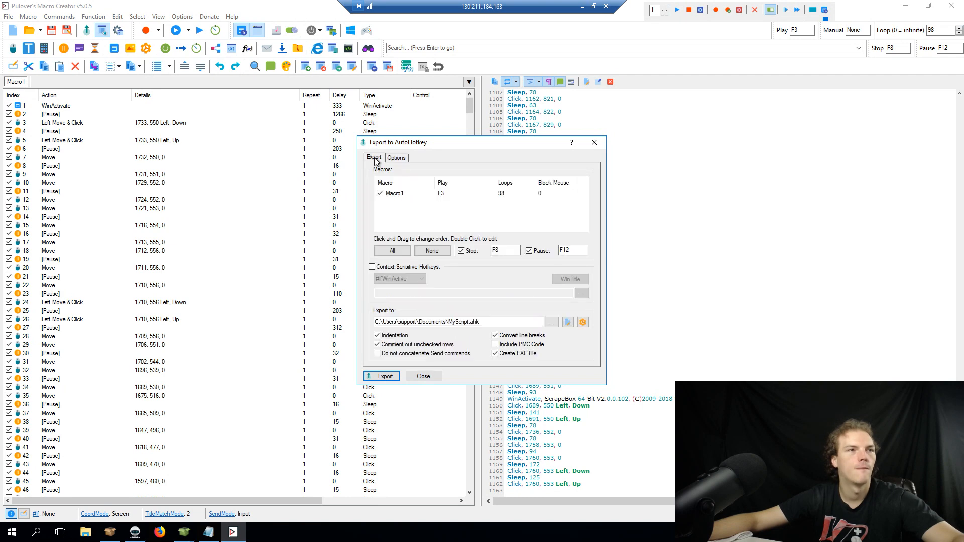
click(396, 158)
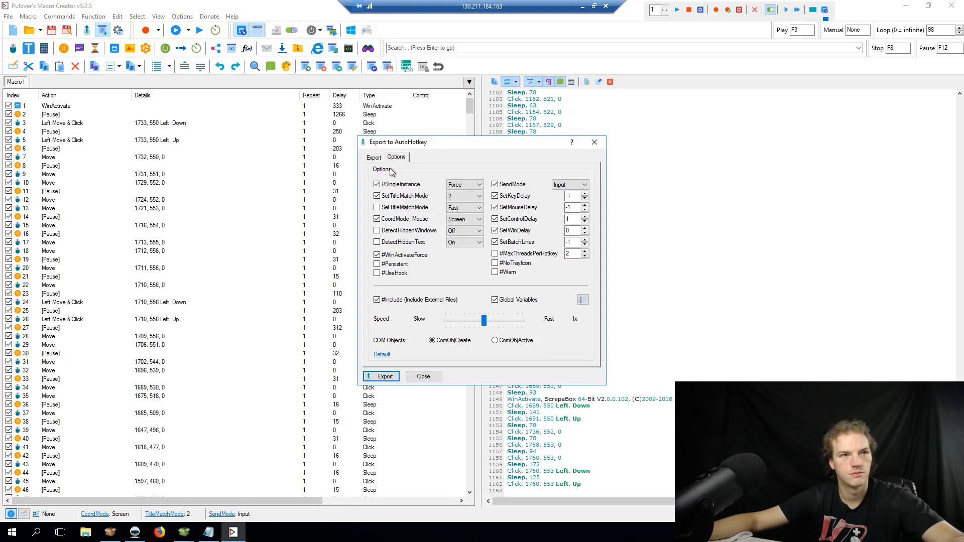
click(373, 159)
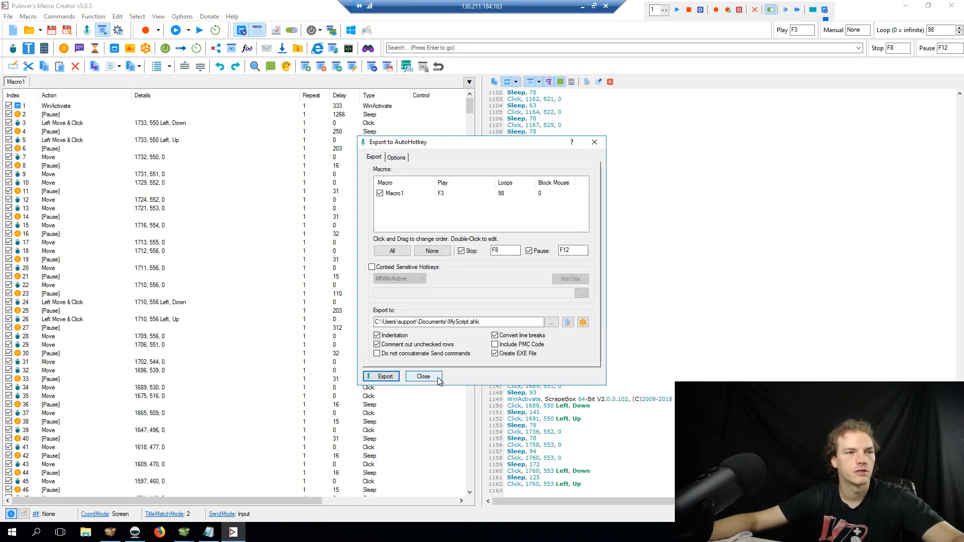
click(380, 380)
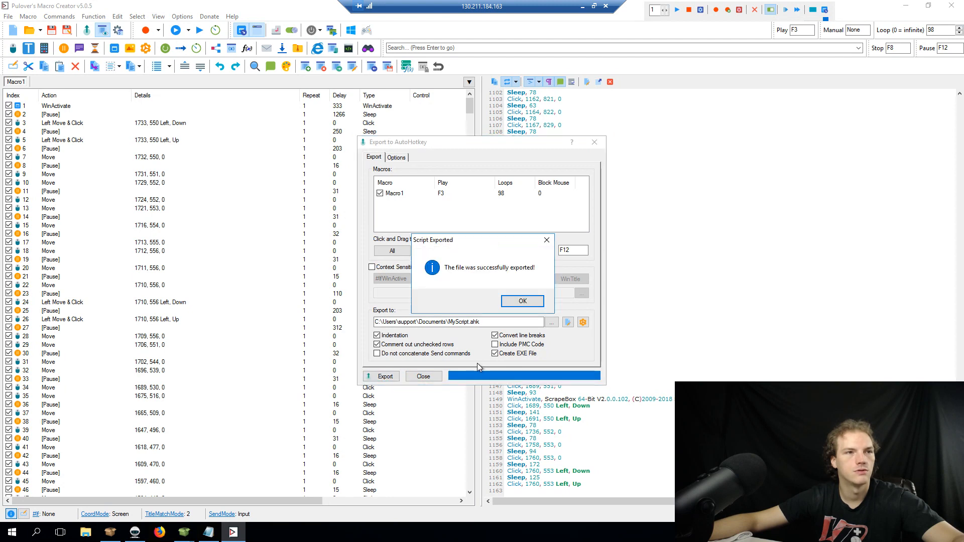
click(517, 301)
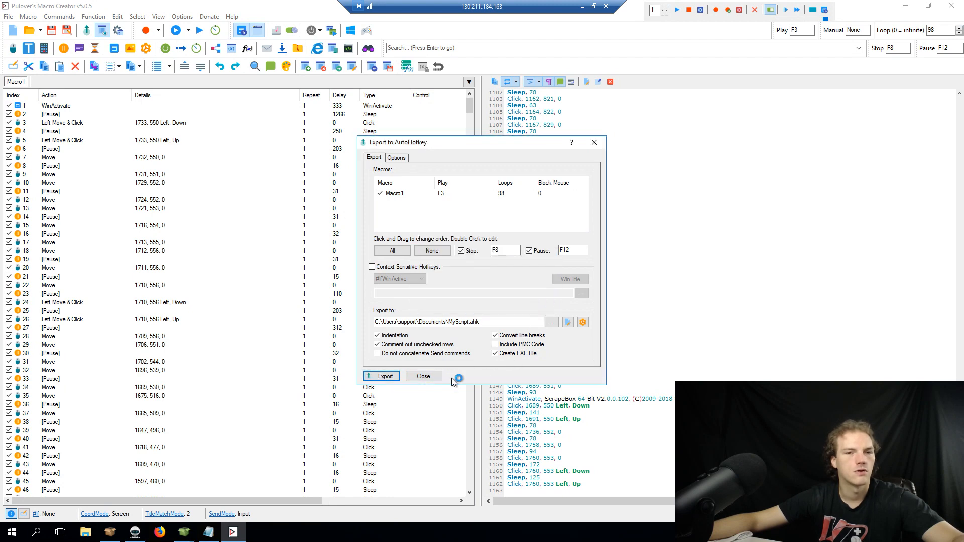
click(423, 376)
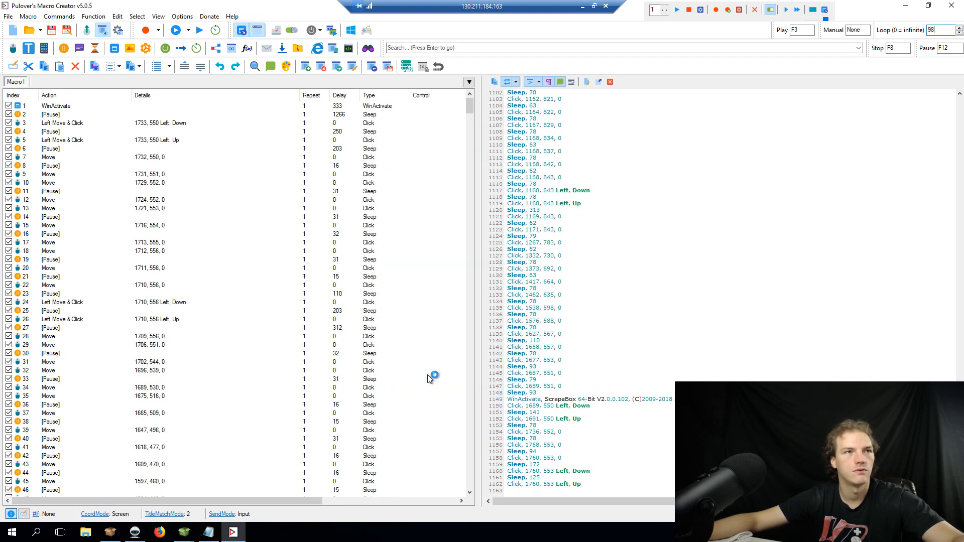
- Save the macro project over the existing ypscraper Label Printing Company file on the desktop
click(908, 8)
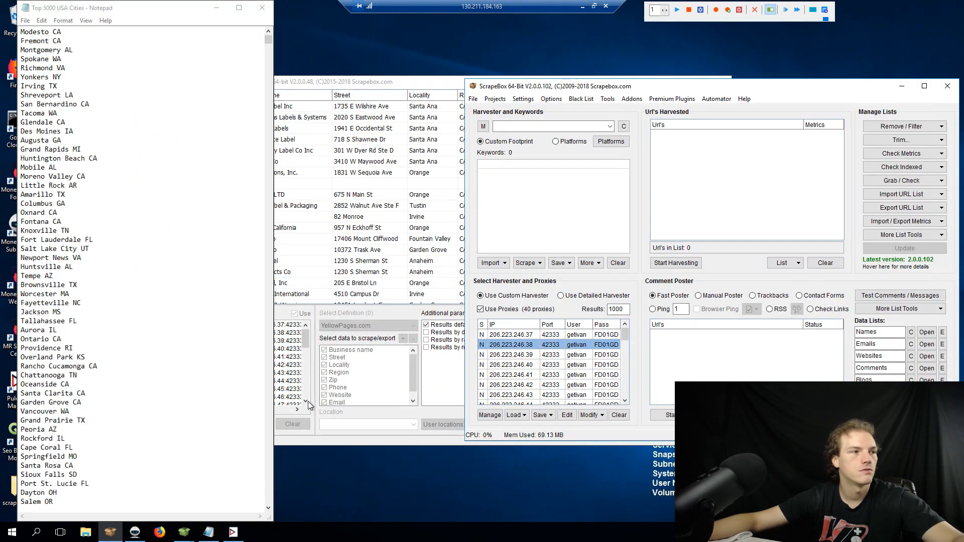
click(215, 10)
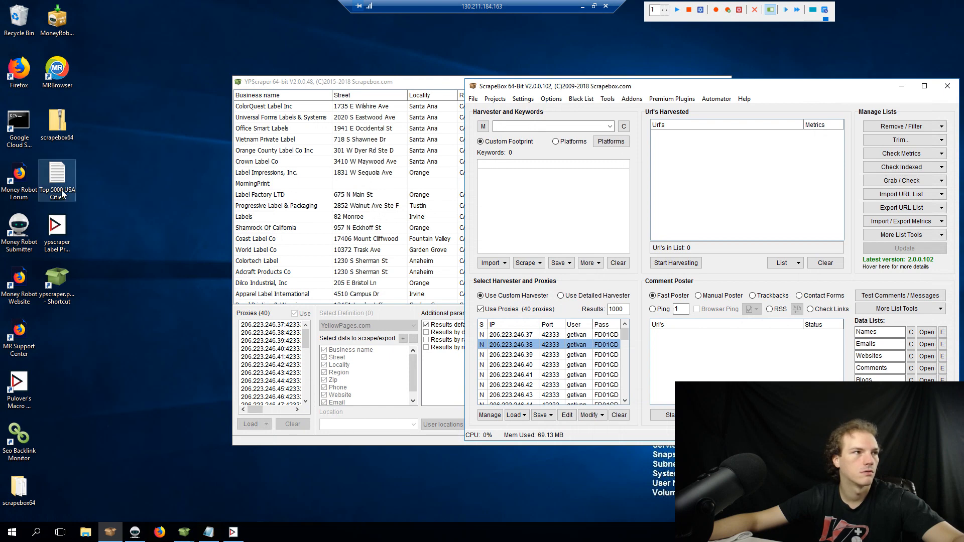
click(233, 532)
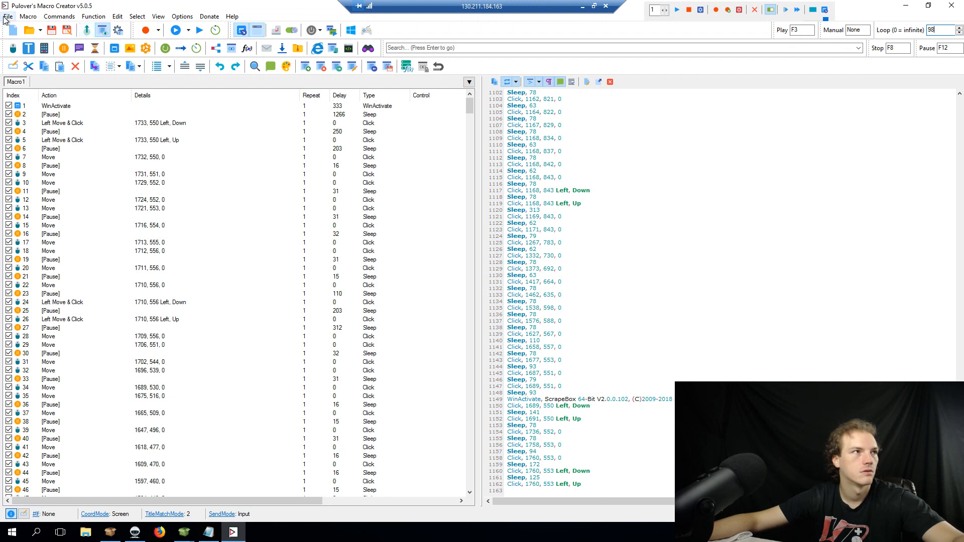
click(8, 17)
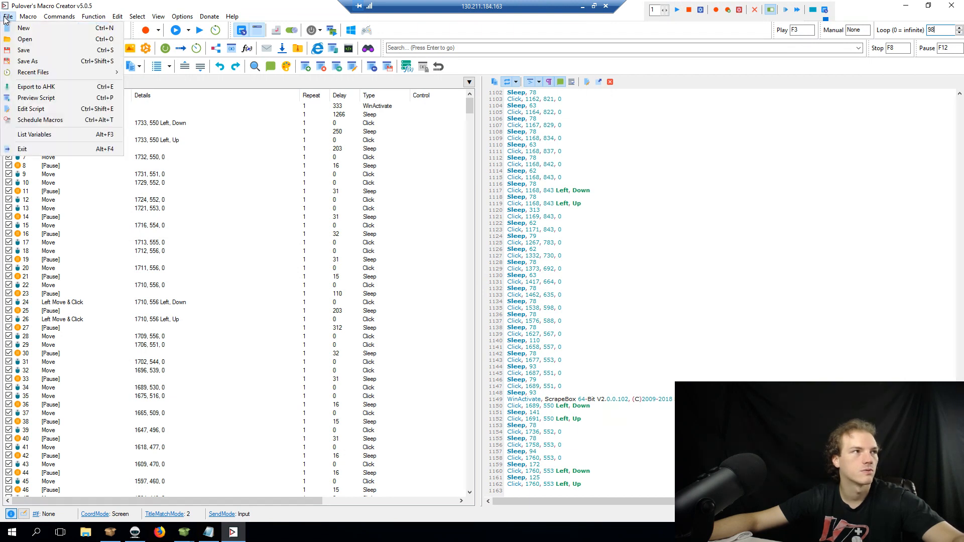
click(28, 60)
click(144, 103)
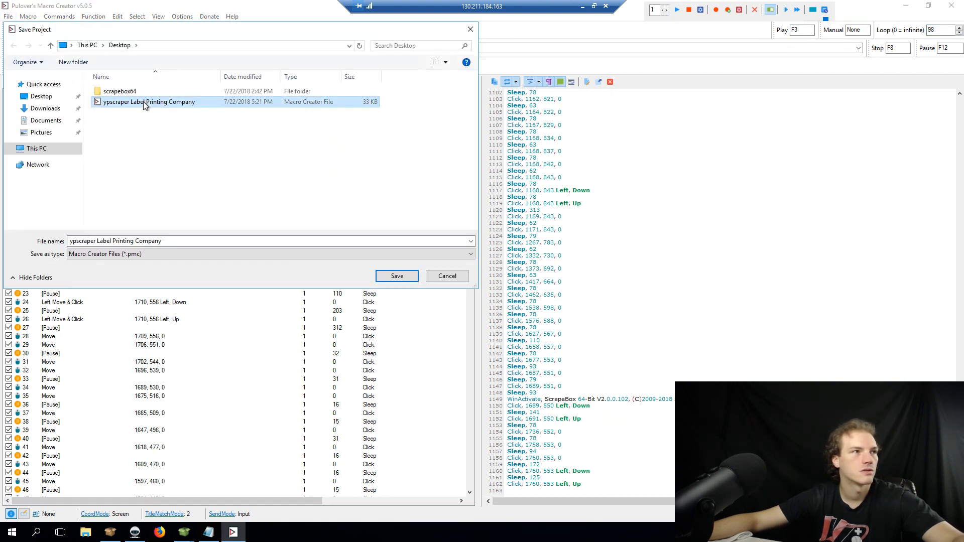
click(397, 277)
click(507, 269)
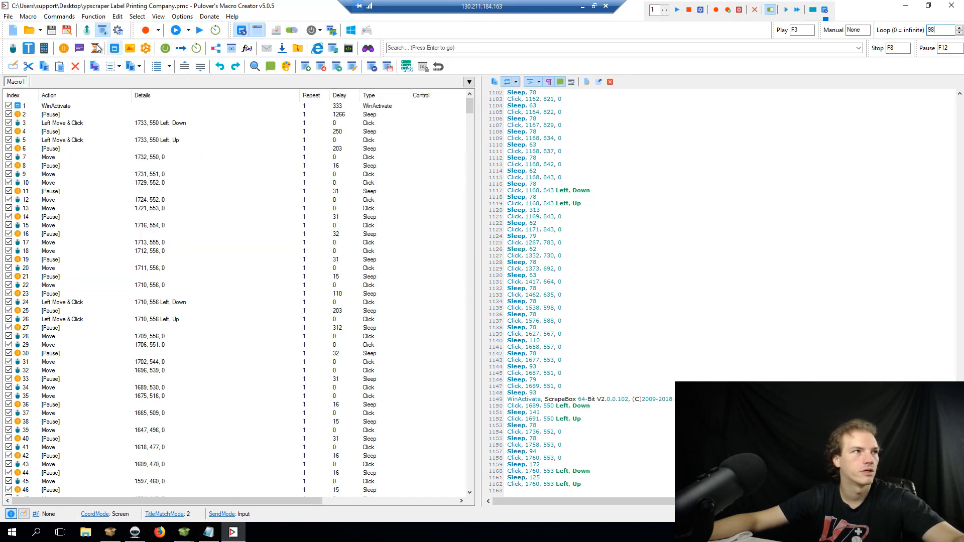
- Export the macro to the desktop as ypscraper Label Printing Company.ahk, including an EXE file
click(86, 31)
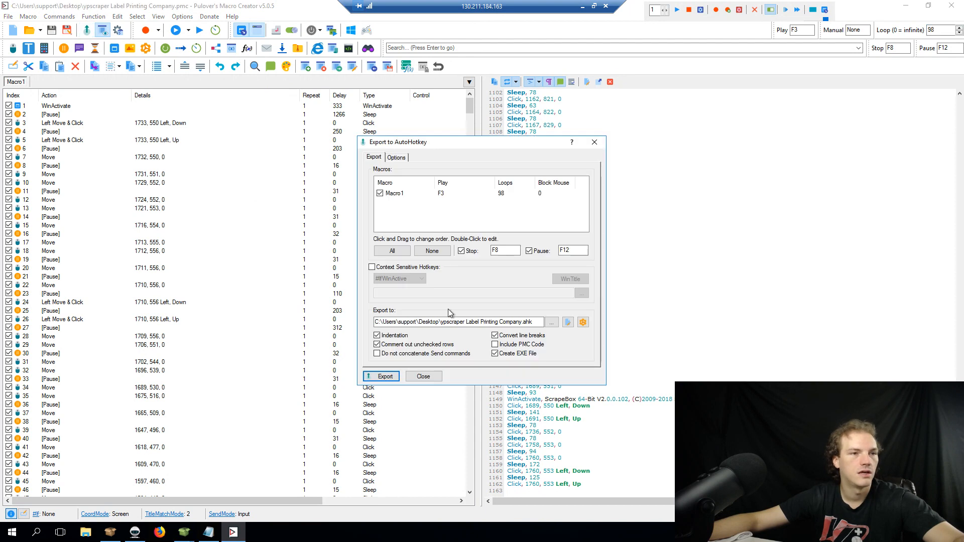
click(382, 378)
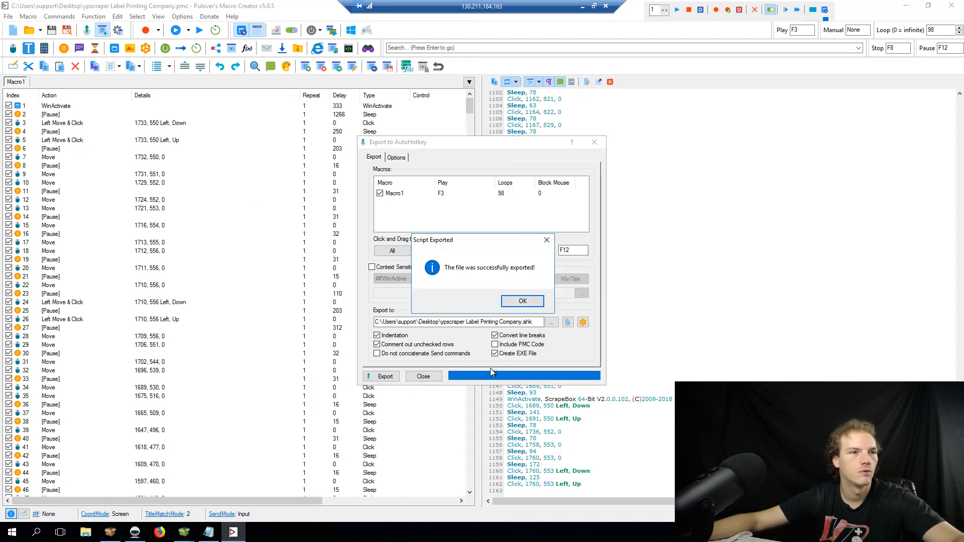
click(517, 303)
click(423, 378)
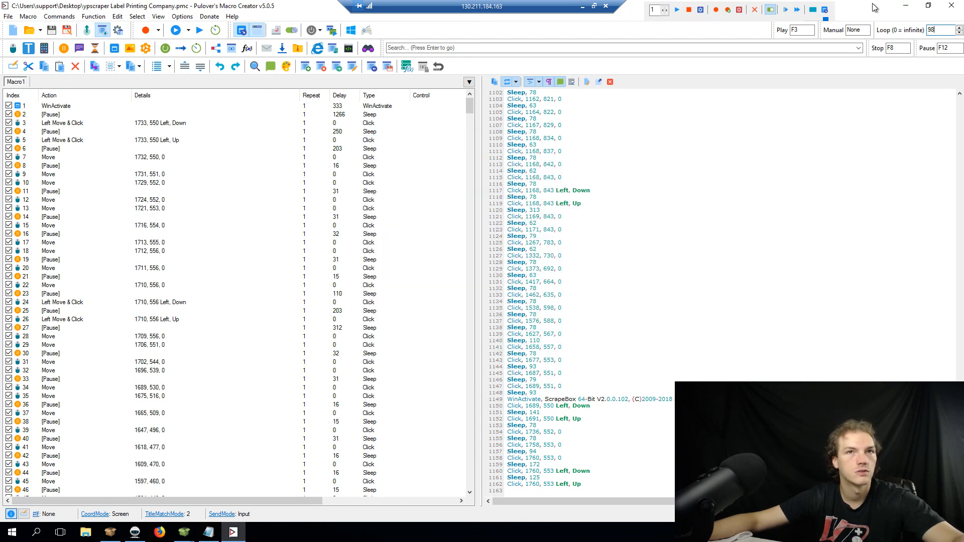
- Minimize Macro Creator and open the exported ypscraper Label Printing Company script and EXE from the desktop
click(906, 6)
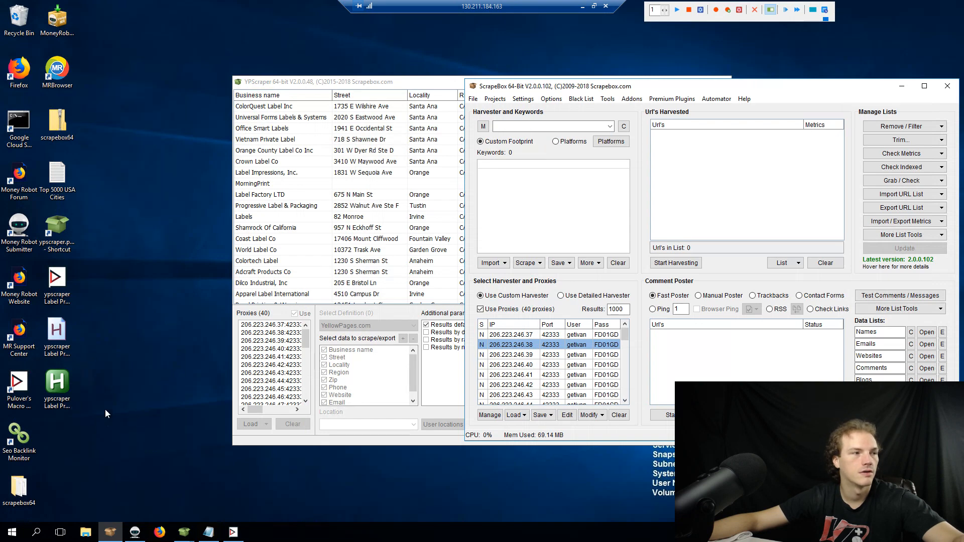
click(66, 349)
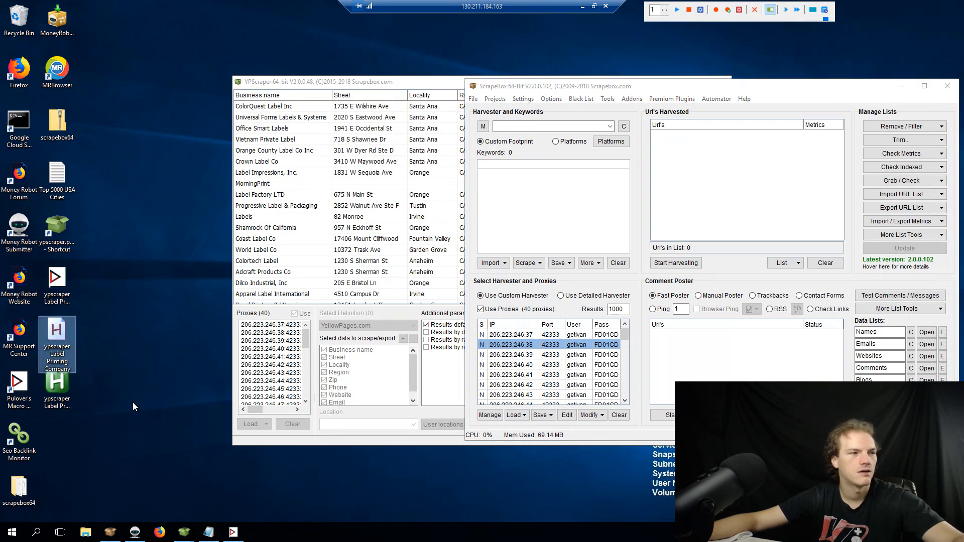
double_click(64, 349)
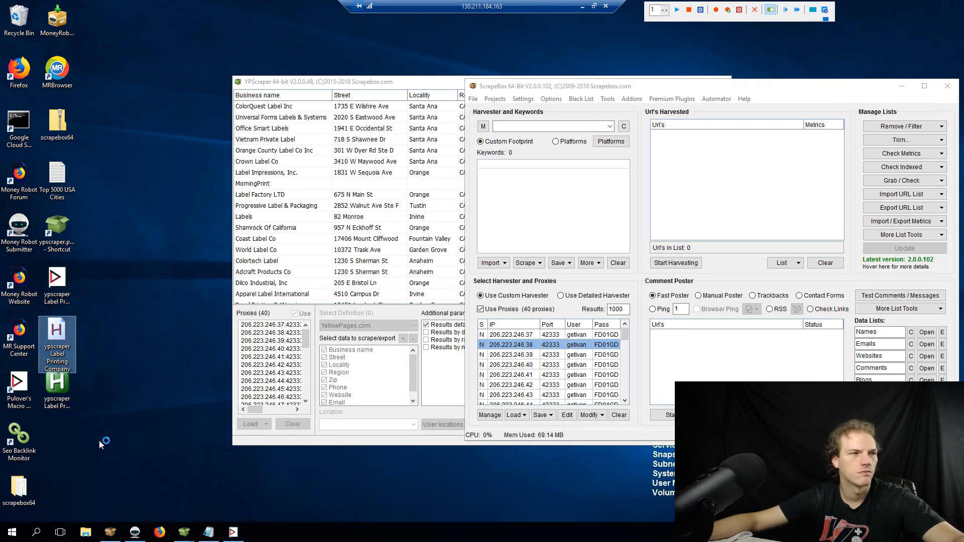
click(83, 418)
click(53, 381)
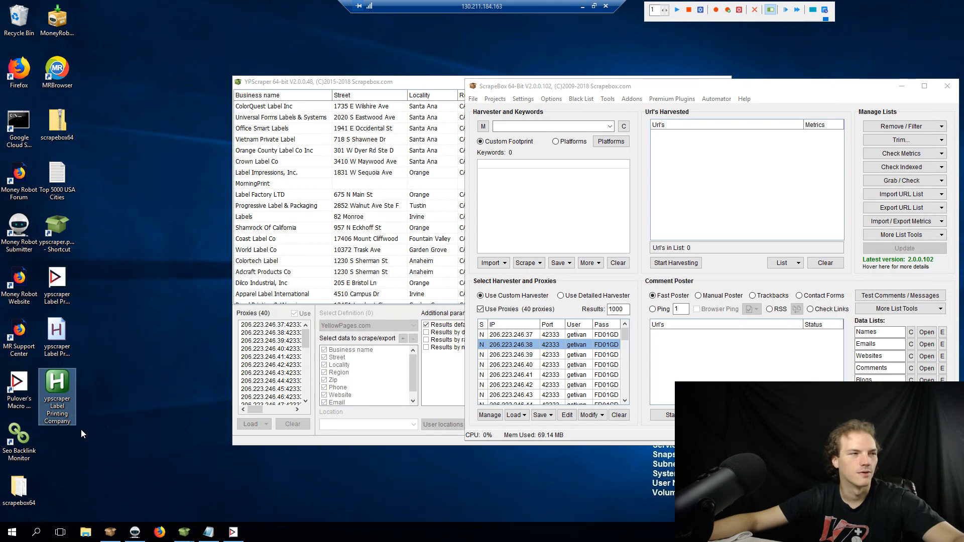
double_click(56, 381)
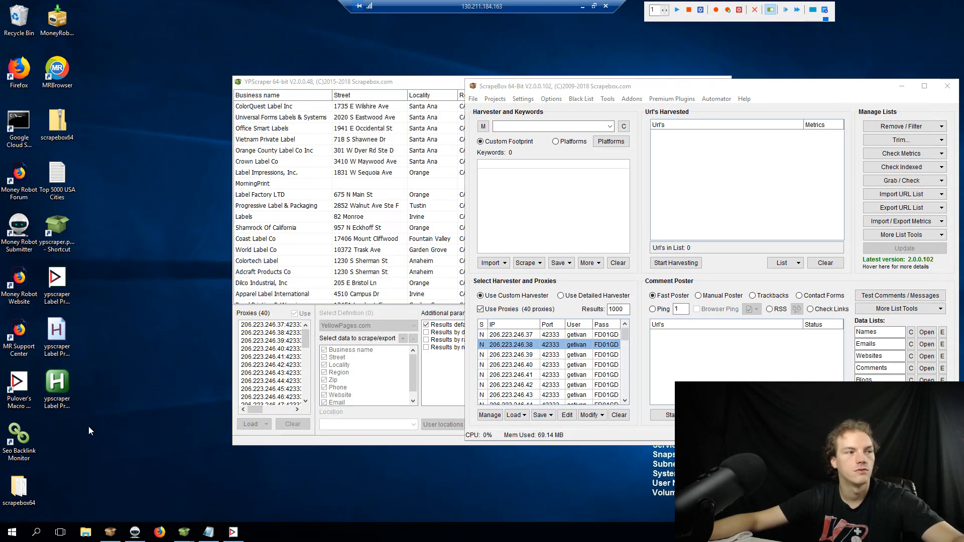
click(131, 421)
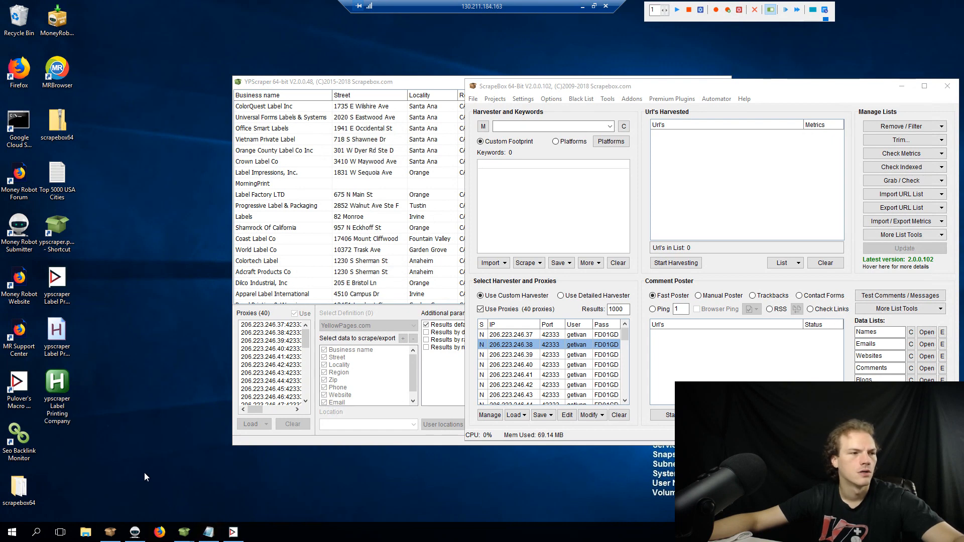
- Keep Macro Creator minimized and bring the Top 5000 USA Cities list back on screen with ScrapeBox as the active window
click(233, 532)
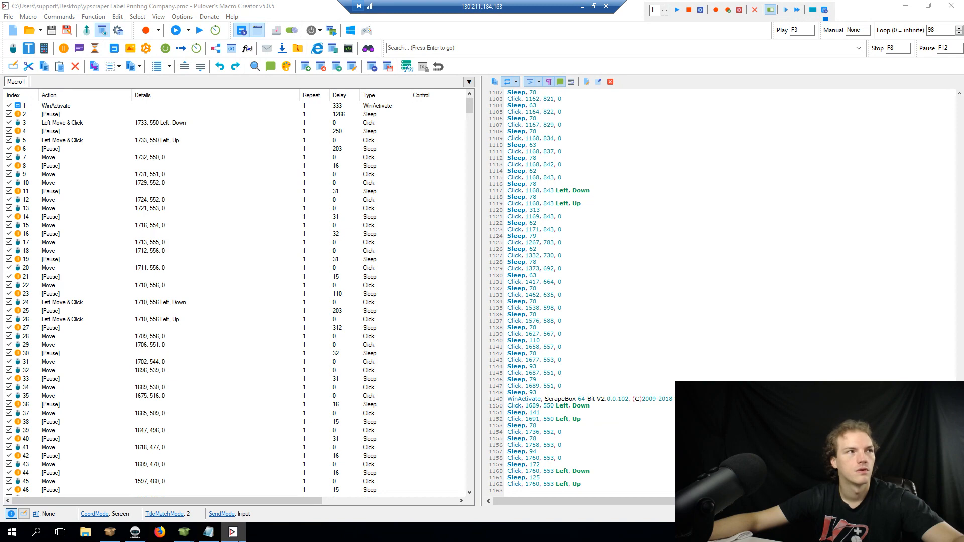
click(233, 532)
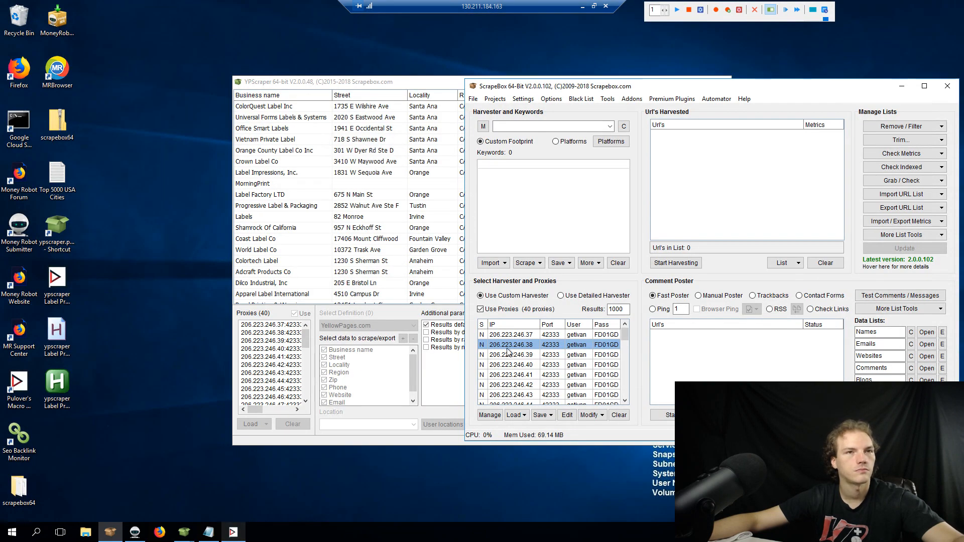
click(226, 539)
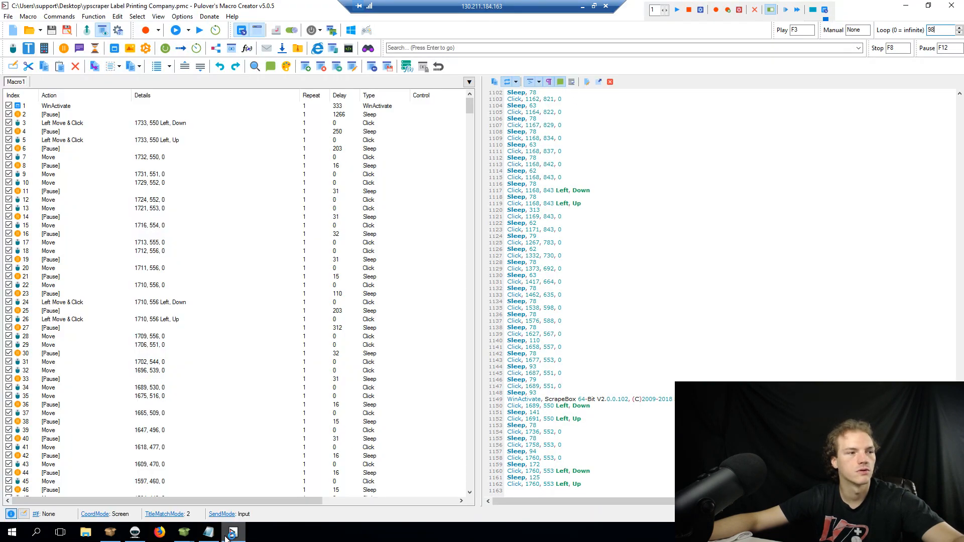
click(233, 533)
click(209, 532)
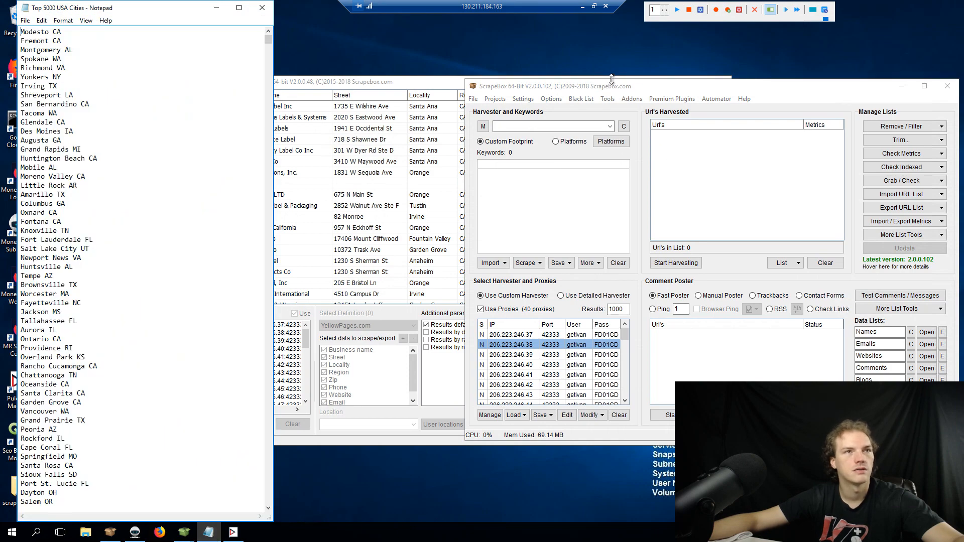
click(825, 132)
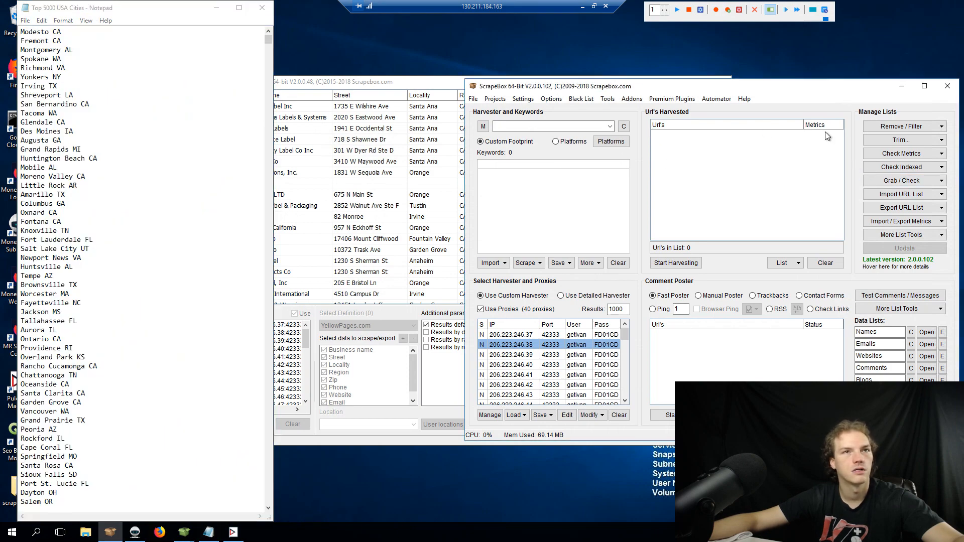
- Start the macro playing with the remote desktop un-maximized and place the text cursor before Modesto CA in the city list
click(595, 8)
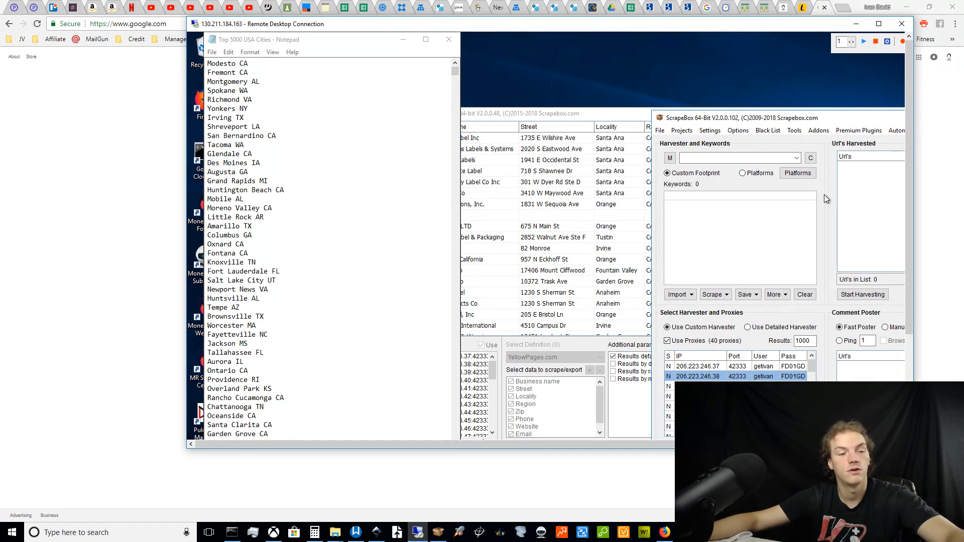
key(F3)
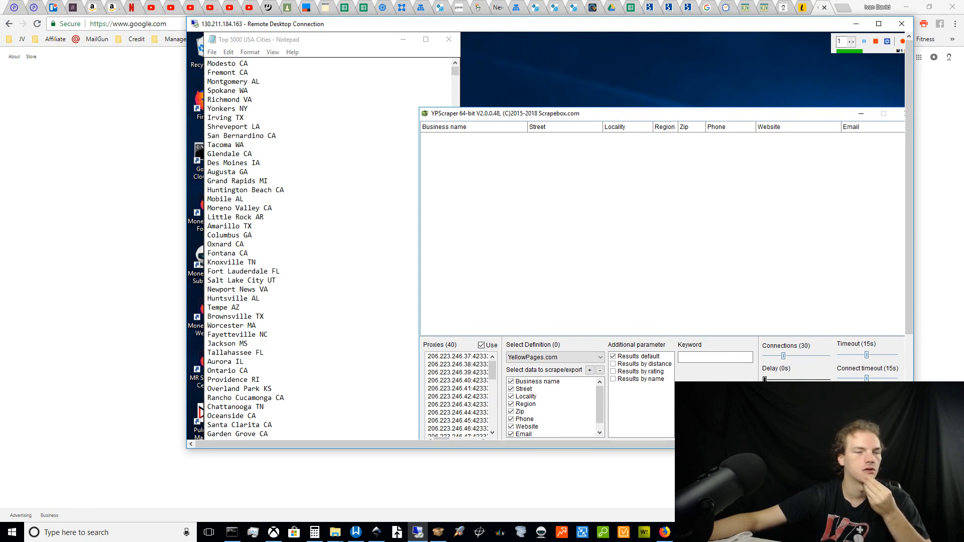
click(228, 173)
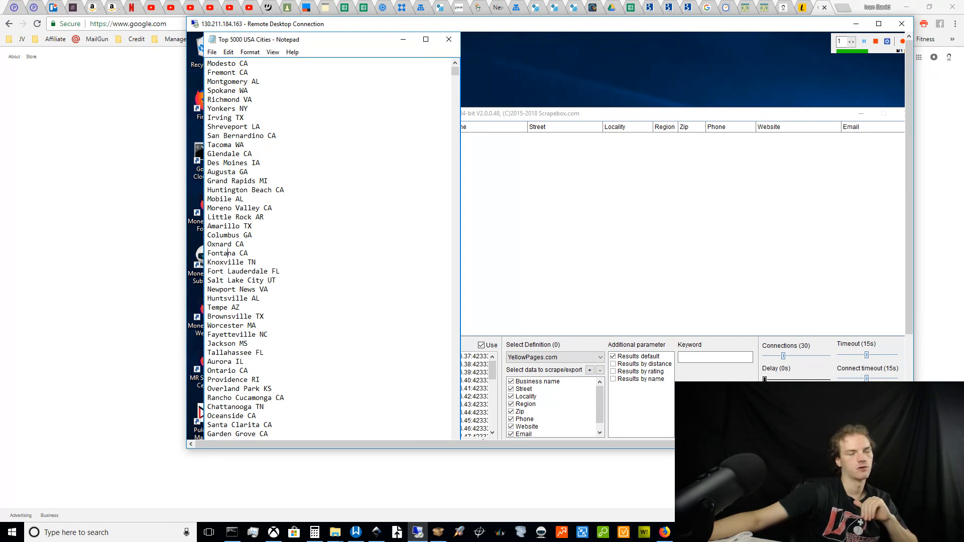
click(207, 63)
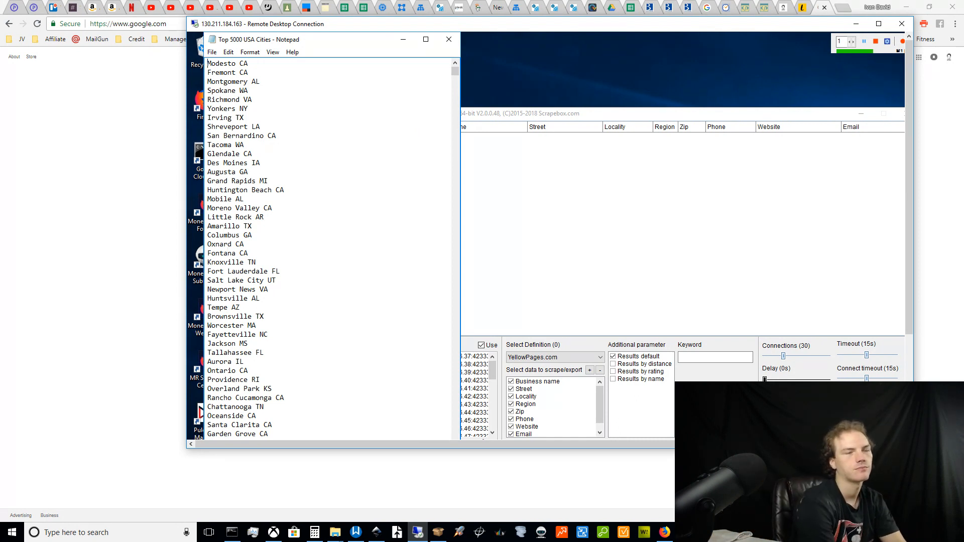
- Cut the batch of cities from Modesto CA through Sioux Falls SD out of the city list and remove the leftover blank line
key(ctrl+a)
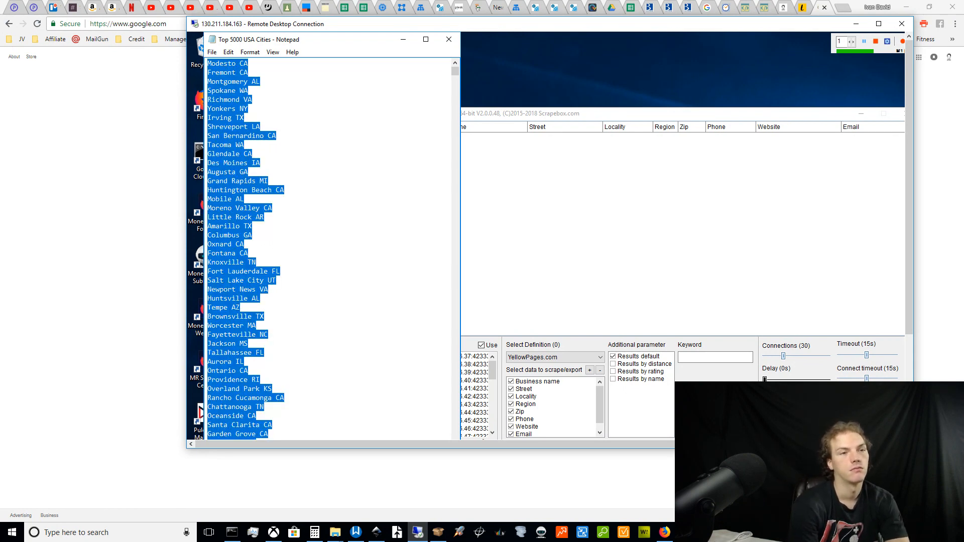
key(Delete)
key(Delete)
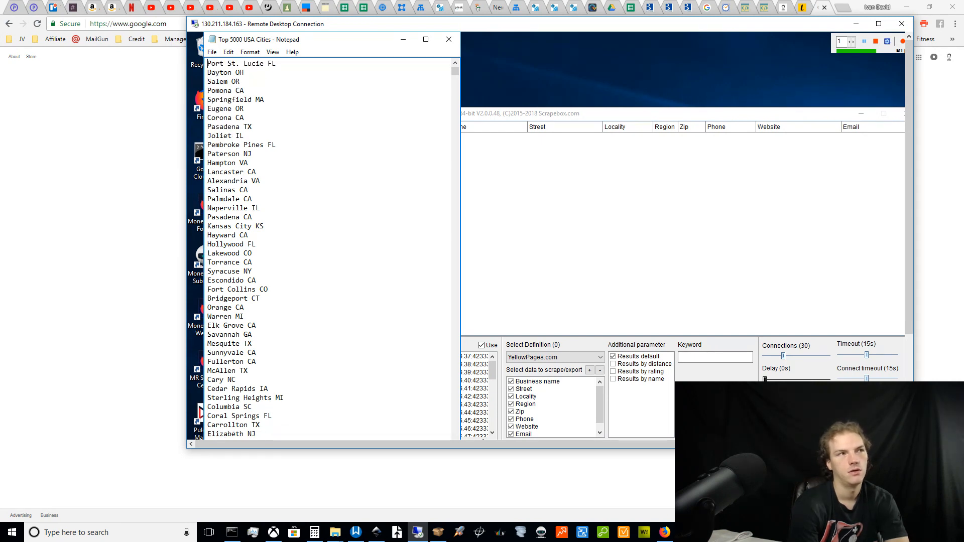
- Replace YPScraper's user locations starting at Wichita KS with the cut batch from Modesto CA through Sioux Falls SD and accept them
key(alt+Tab)
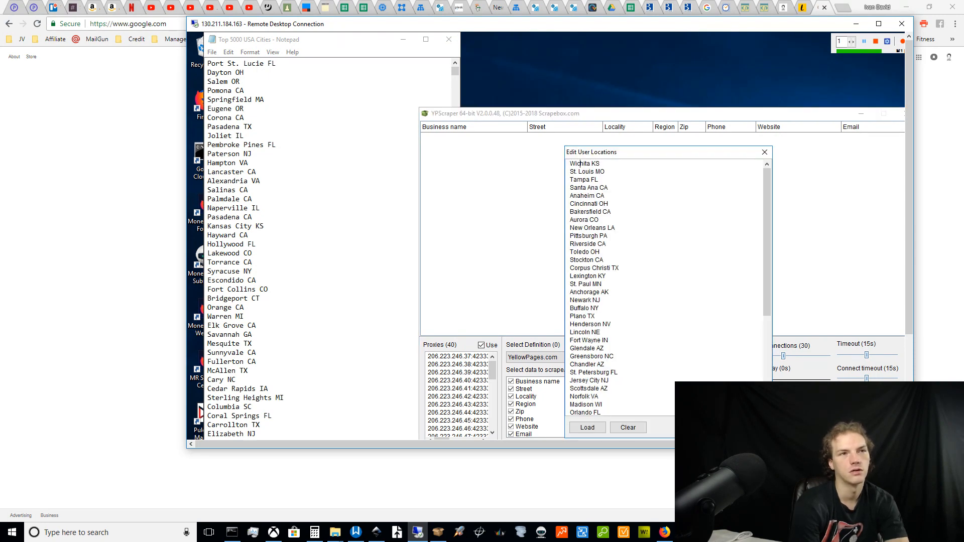
right_click(600, 164)
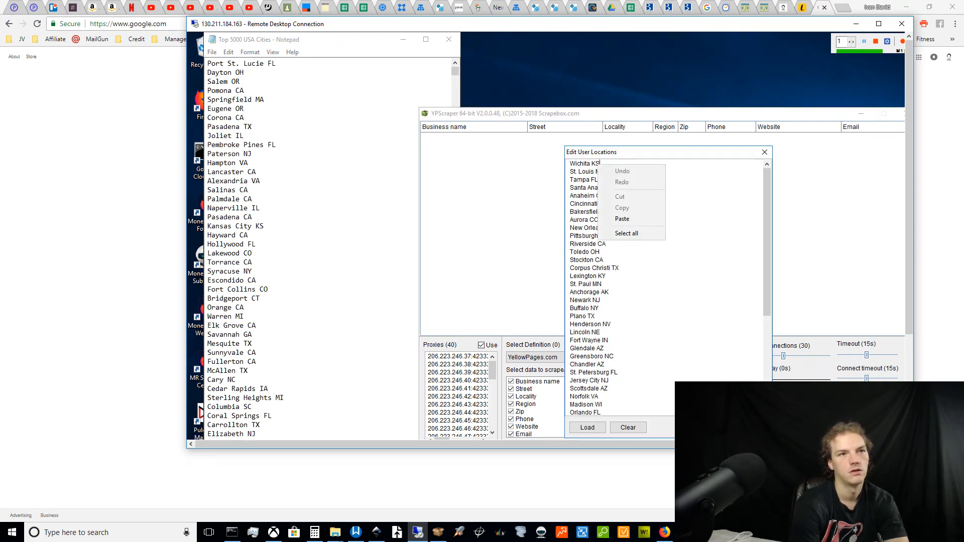
click(627, 233)
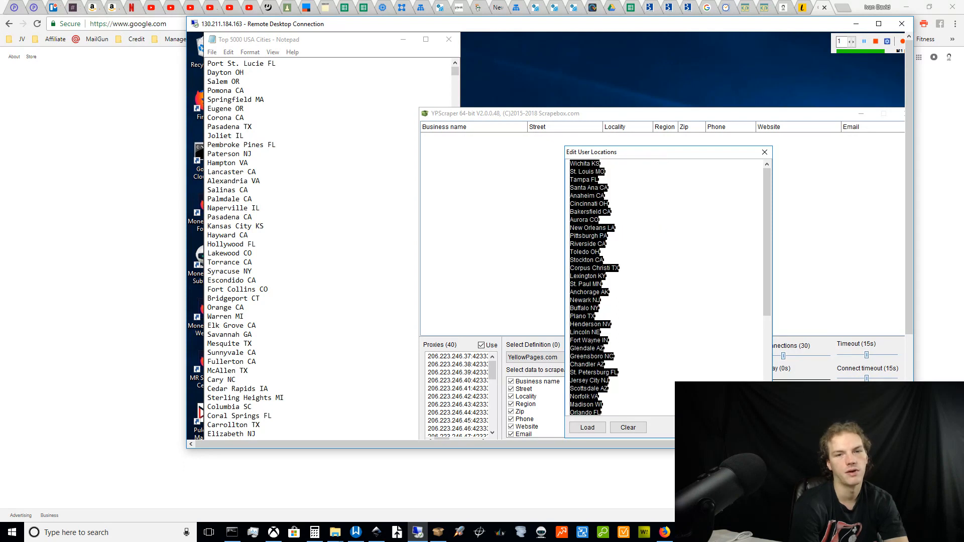
key(Delete)
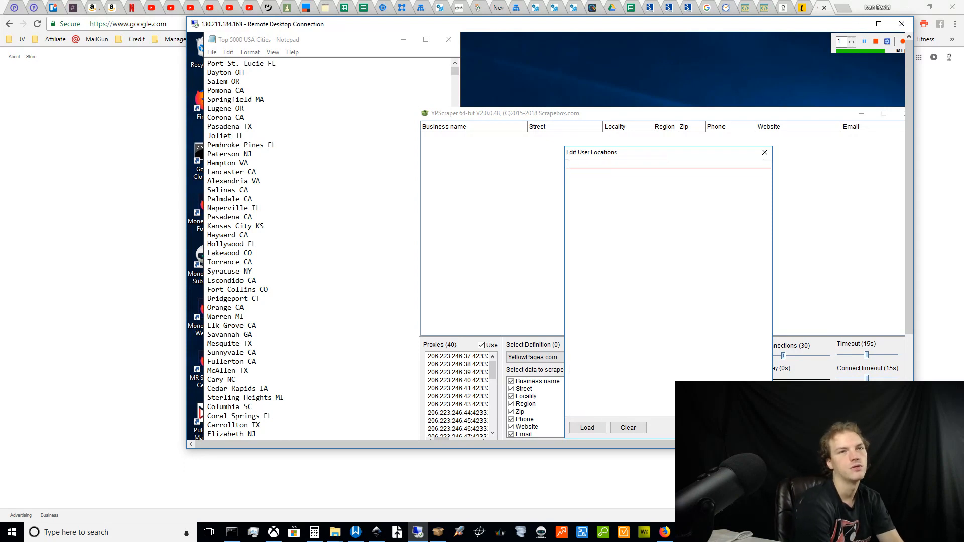
key(ctrl+v)
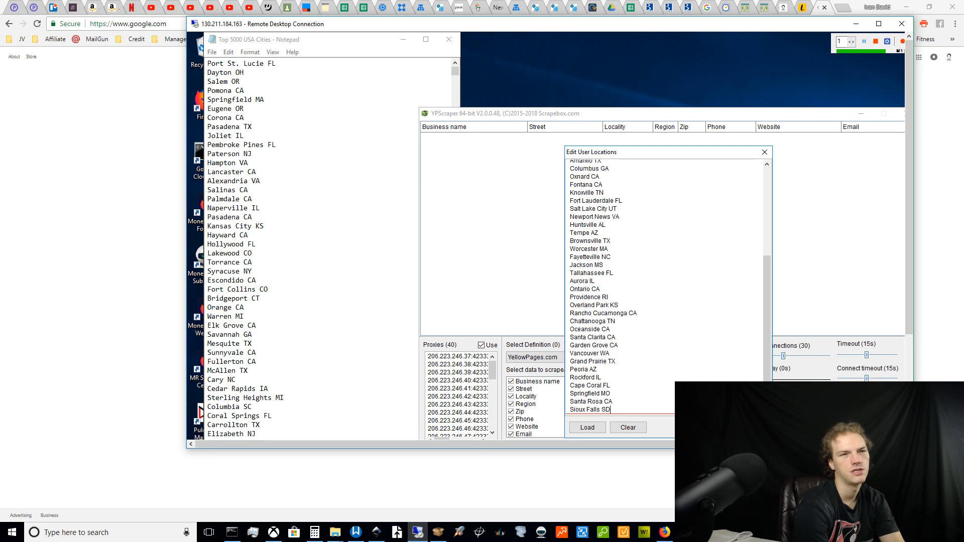
click(749, 428)
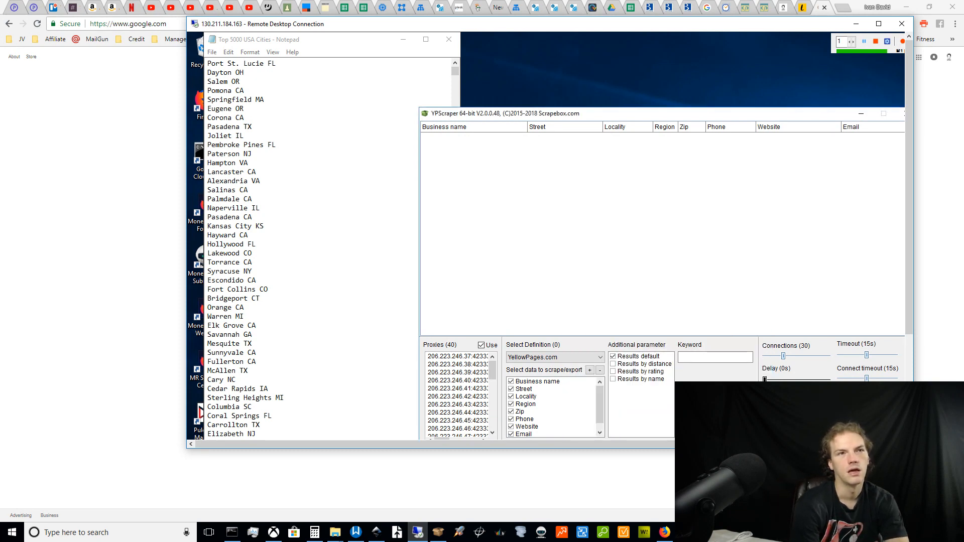
- Set the YPScraper keyword to Label Printing Company and start scraping the Modesto CA batch
click(706, 358)
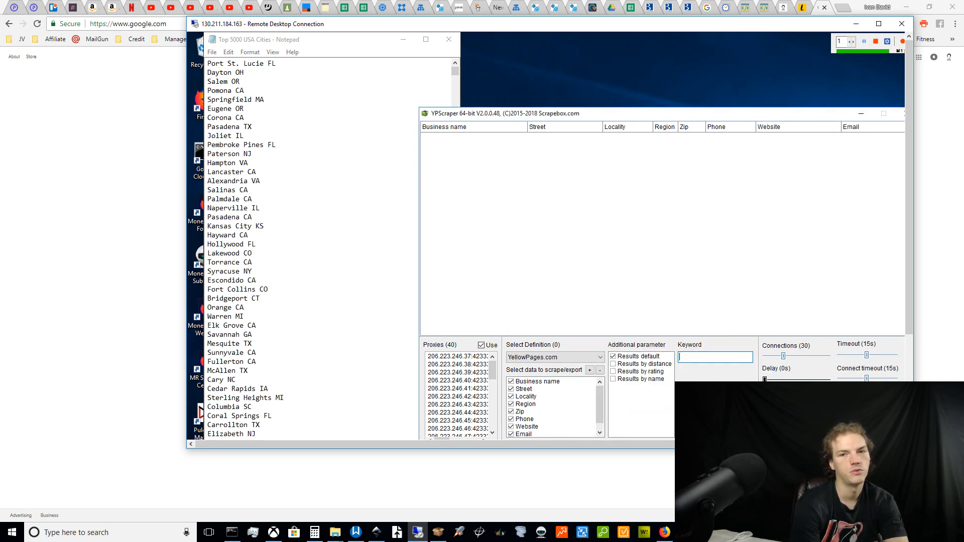
text(Label)
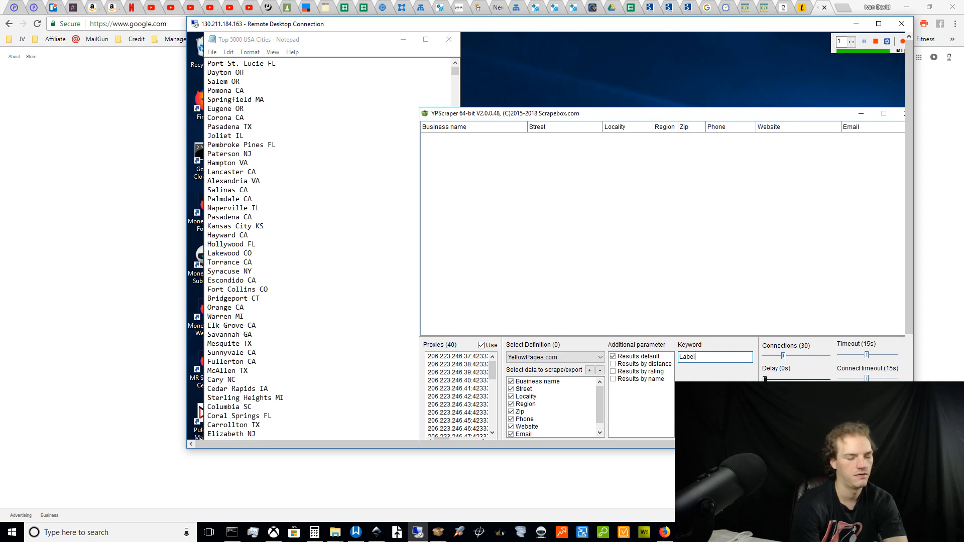
text( Printing)
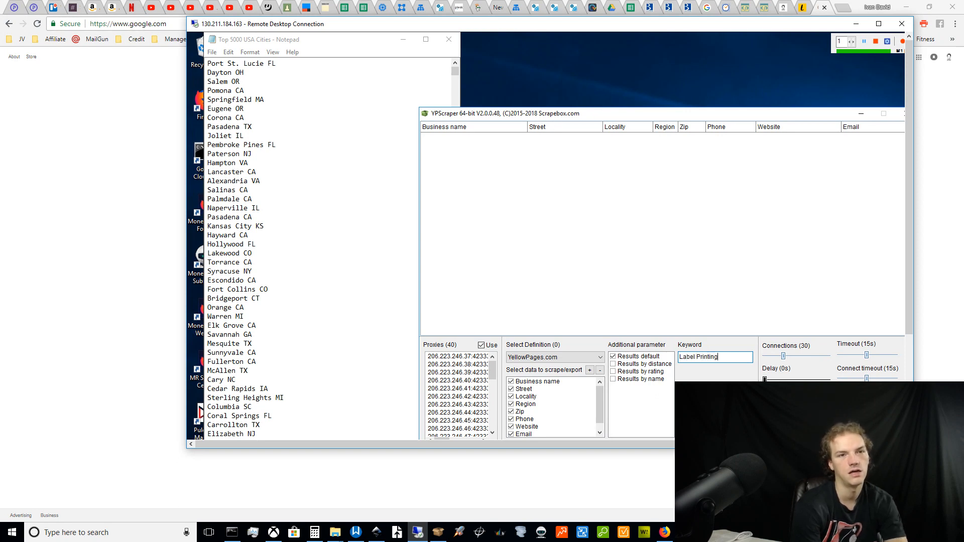
text( Company)
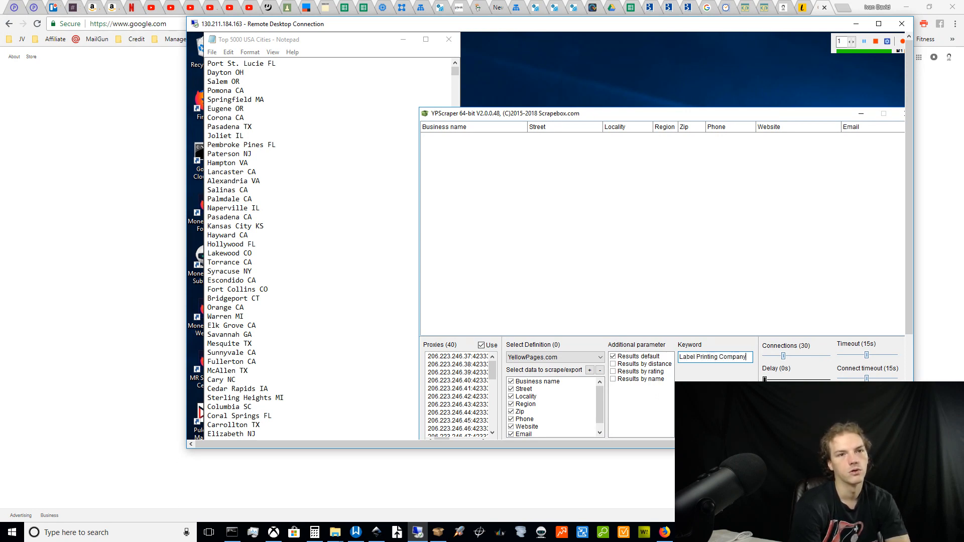
click(785, 427)
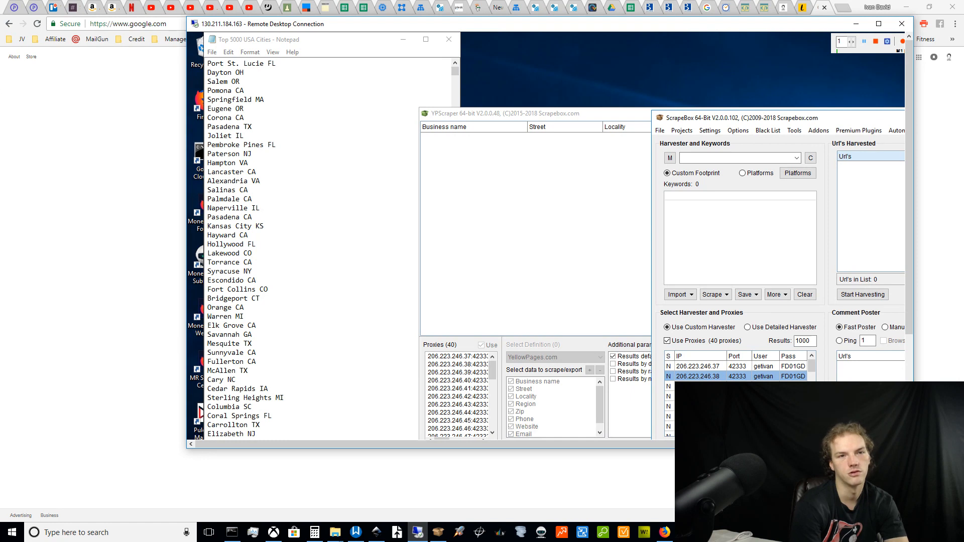
- Open a new YPScraper window from ScrapeBox and select the YellowPages.com definition
click(858, 131)
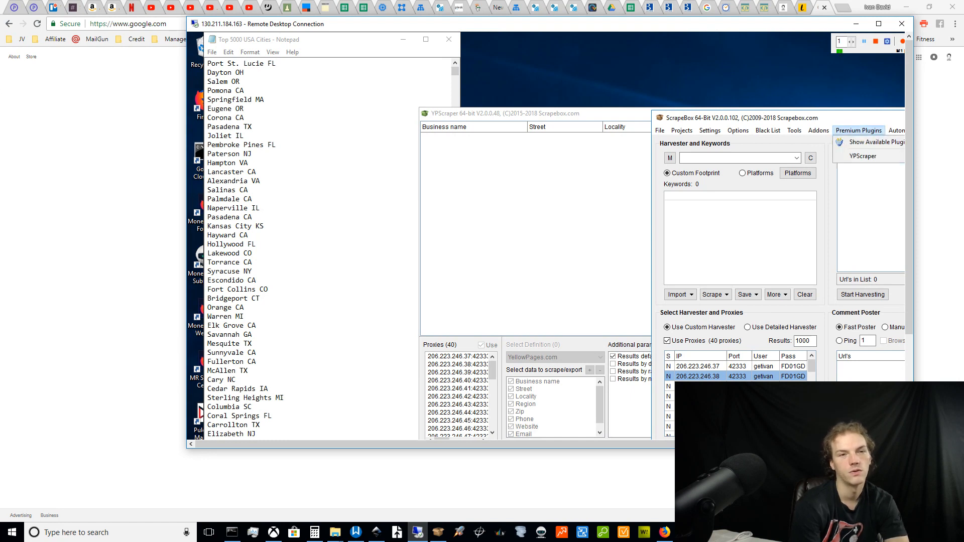
click(863, 156)
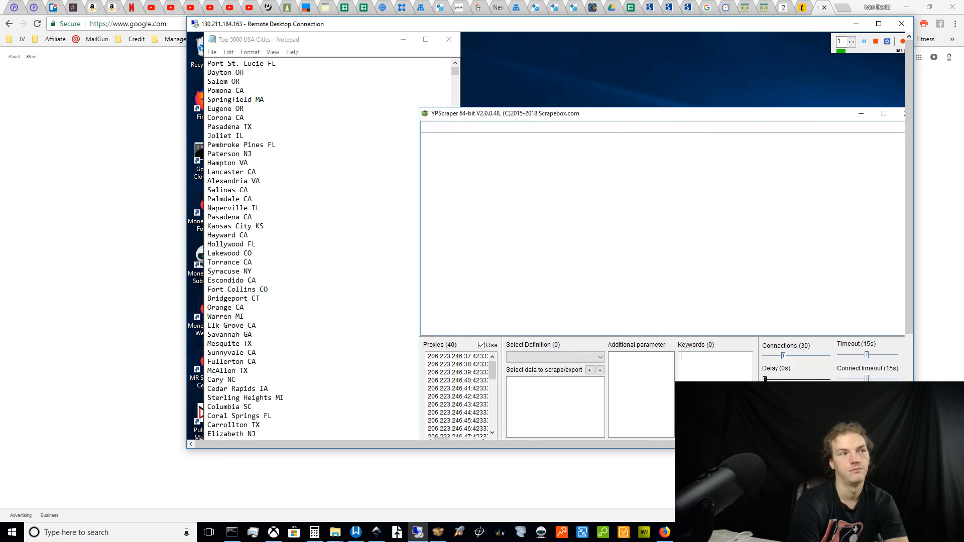
click(555, 357)
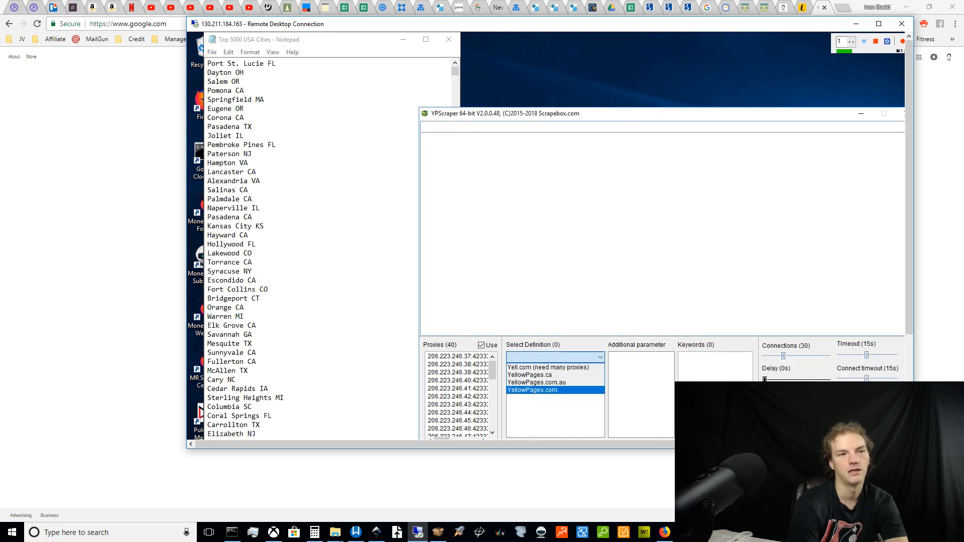
click(547, 391)
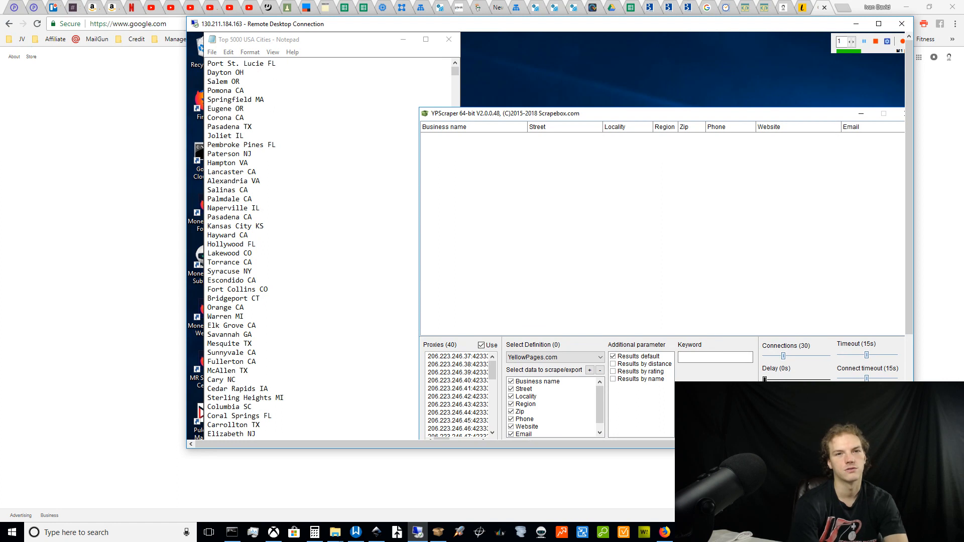
- Cut the batch of cities from Port St. Lucie FL through El Monte CA out of the city list and remove the blank line
click(227, 172)
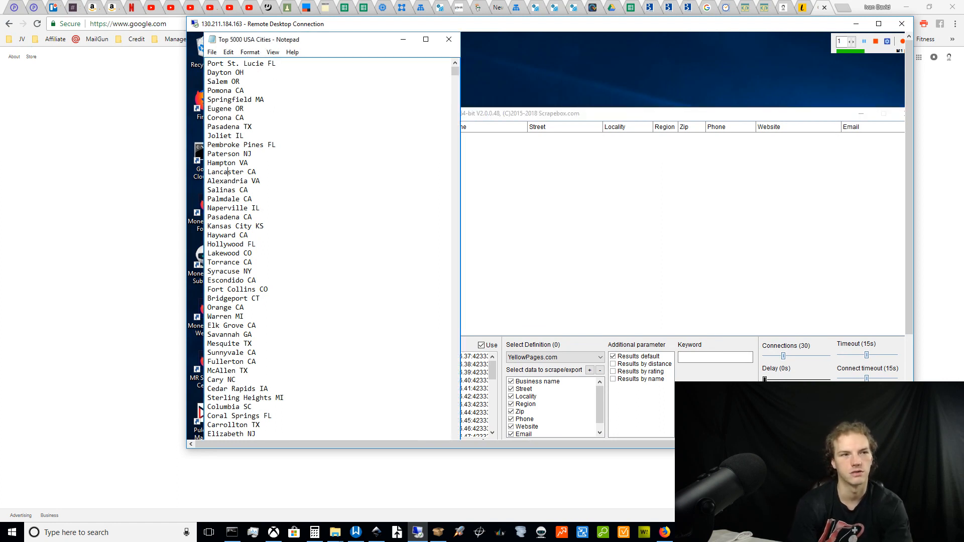
click(228, 253)
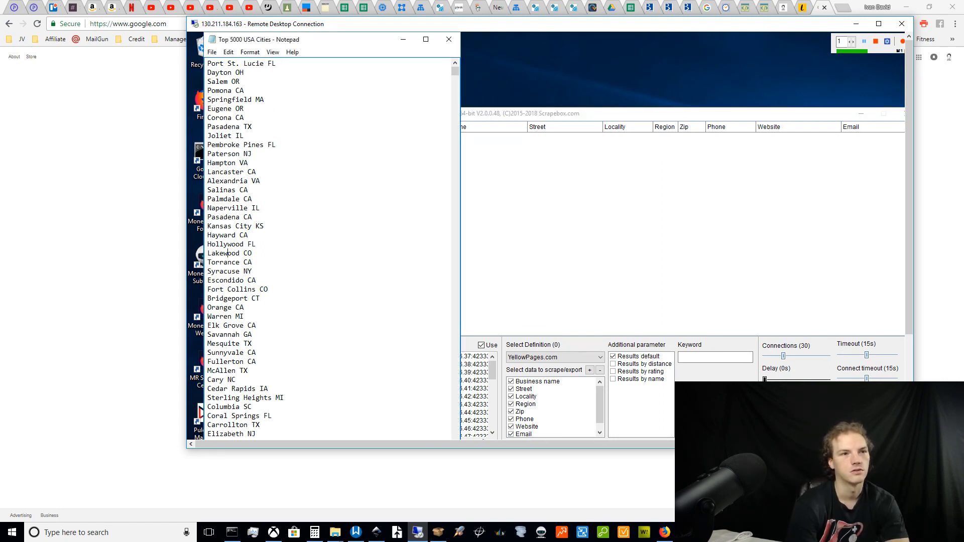
key(ctrl+Home)
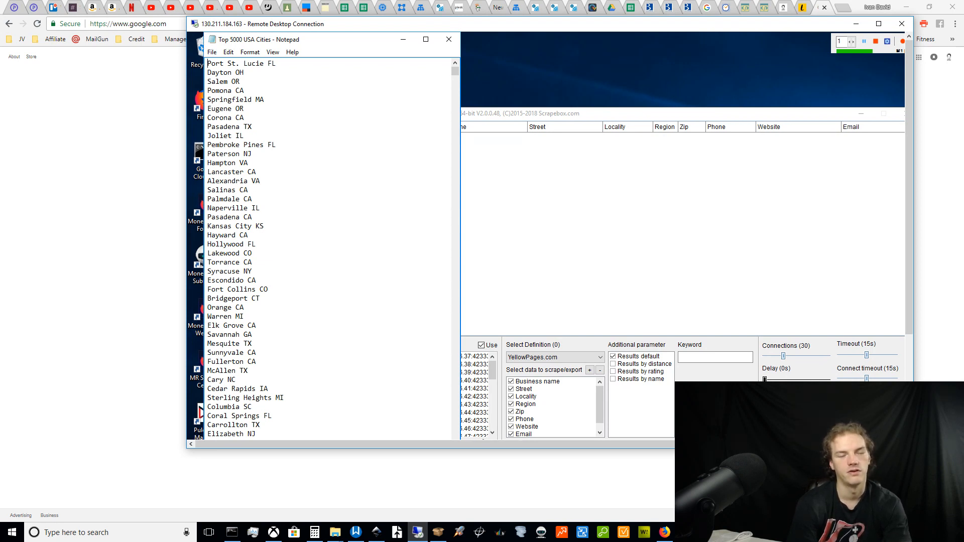
key(ctrl+a)
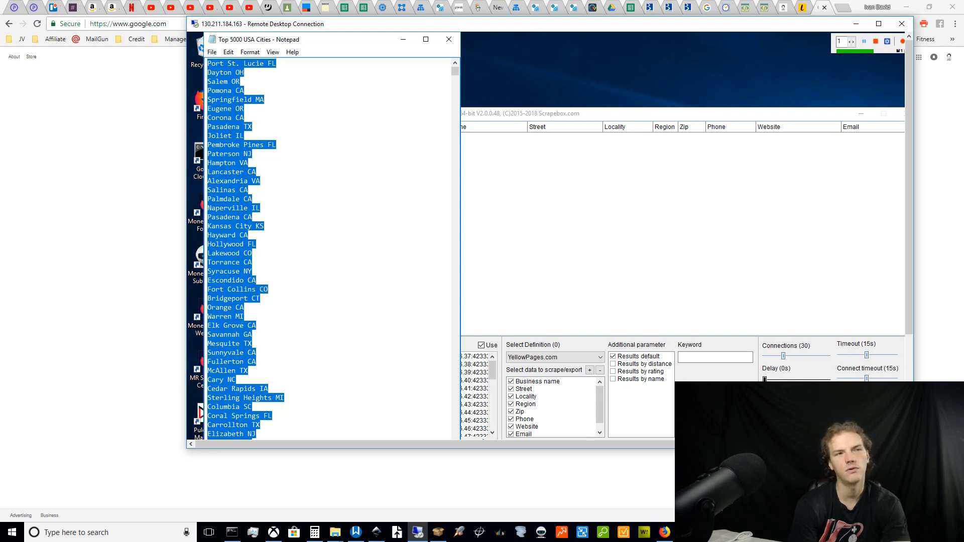
key(ctrl+x)
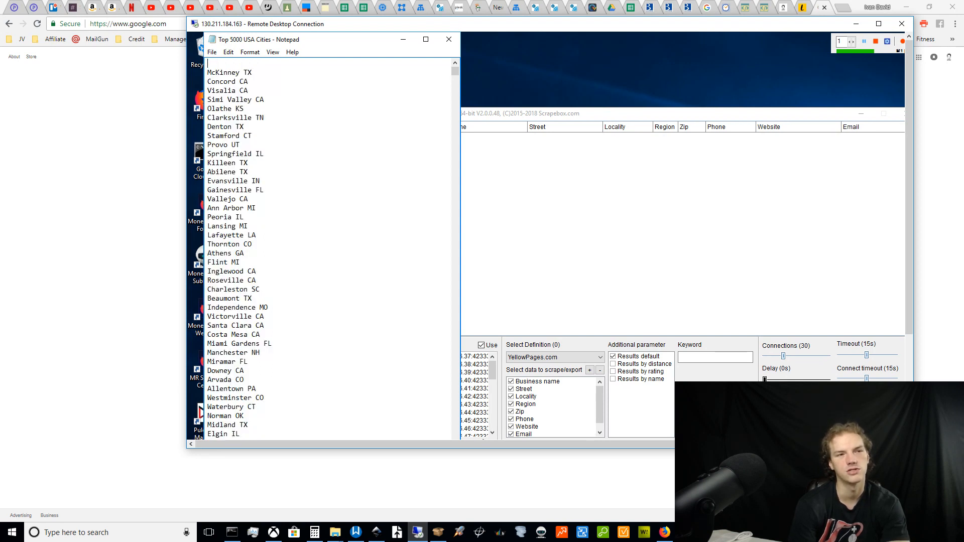
key(Delete)
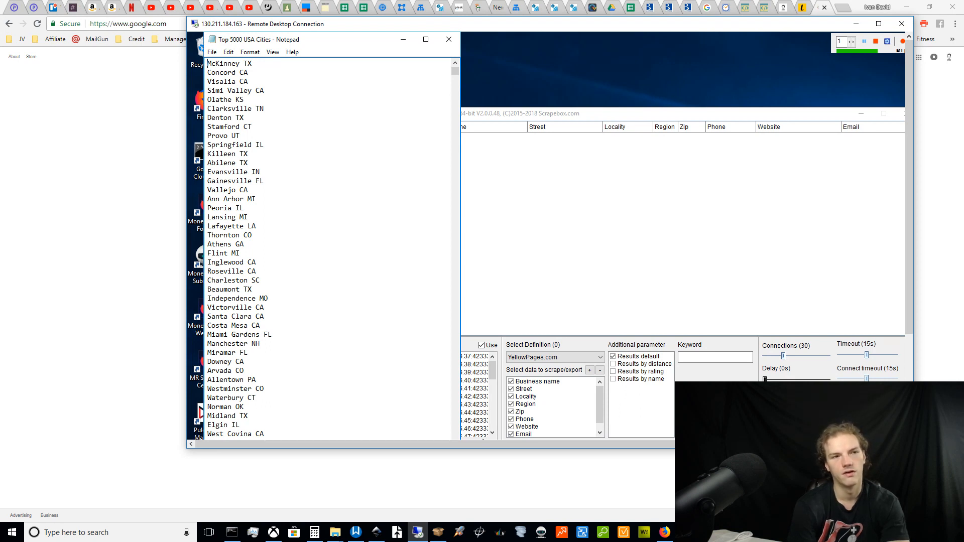
- Replace the user locations starting at Modesto CA with the cut batch from Port St. Lucie FL through El Monte CA and accept them
click(715, 408)
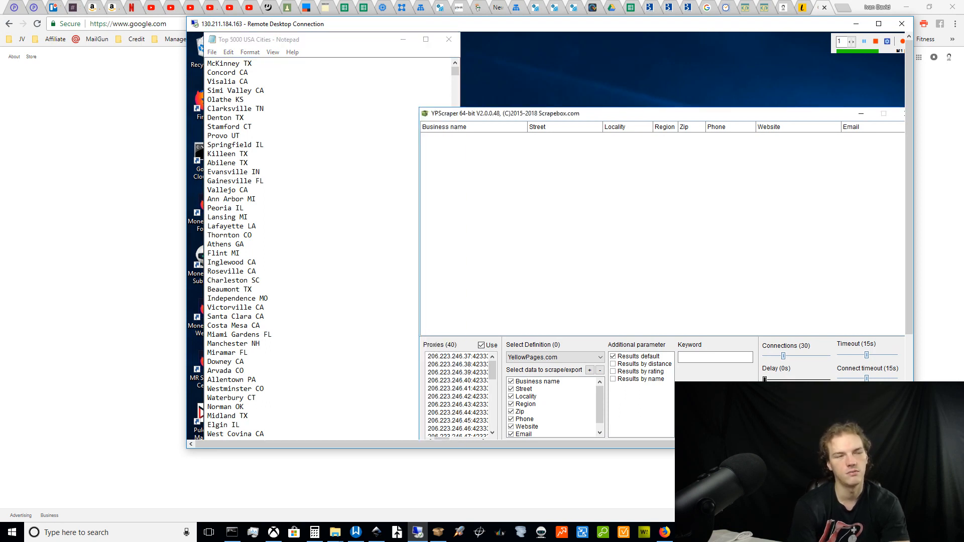
click(716, 417)
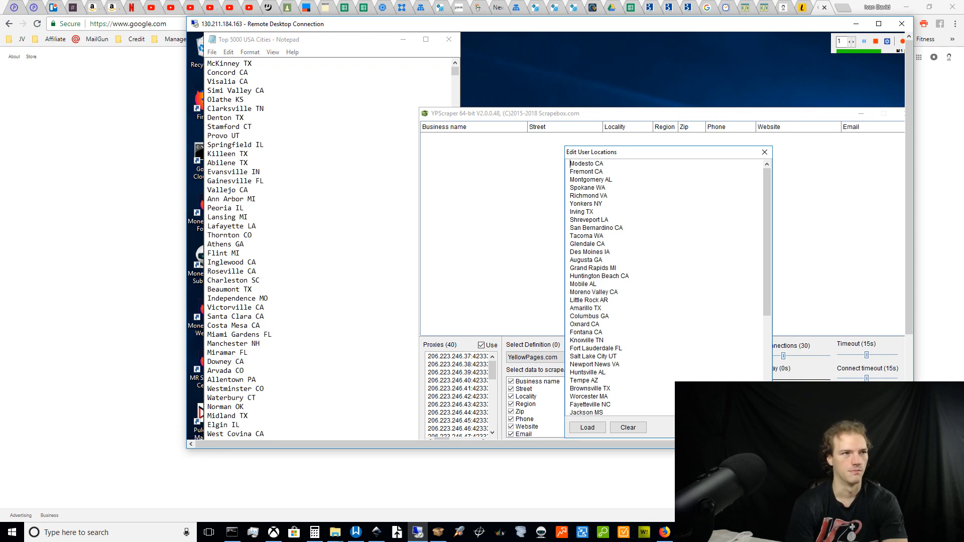
right_click(598, 163)
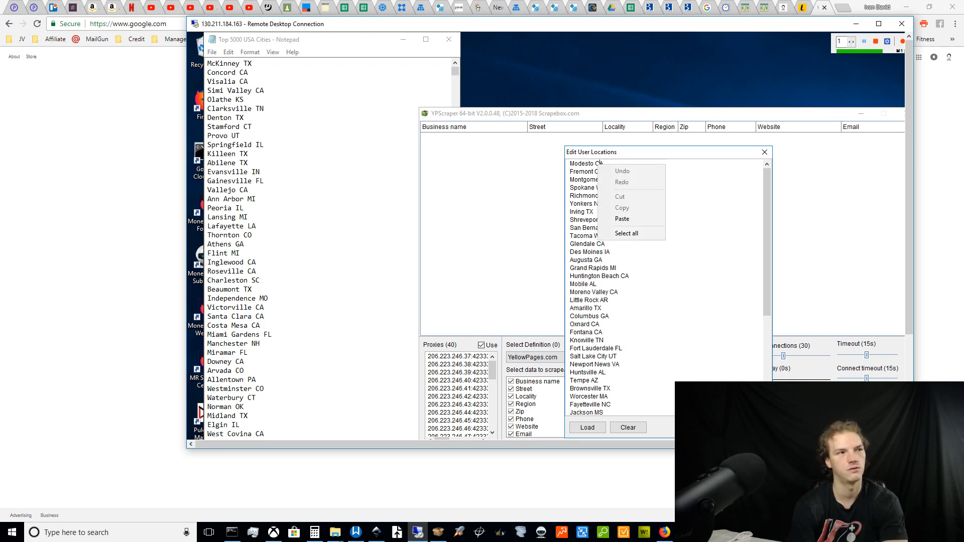
click(626, 233)
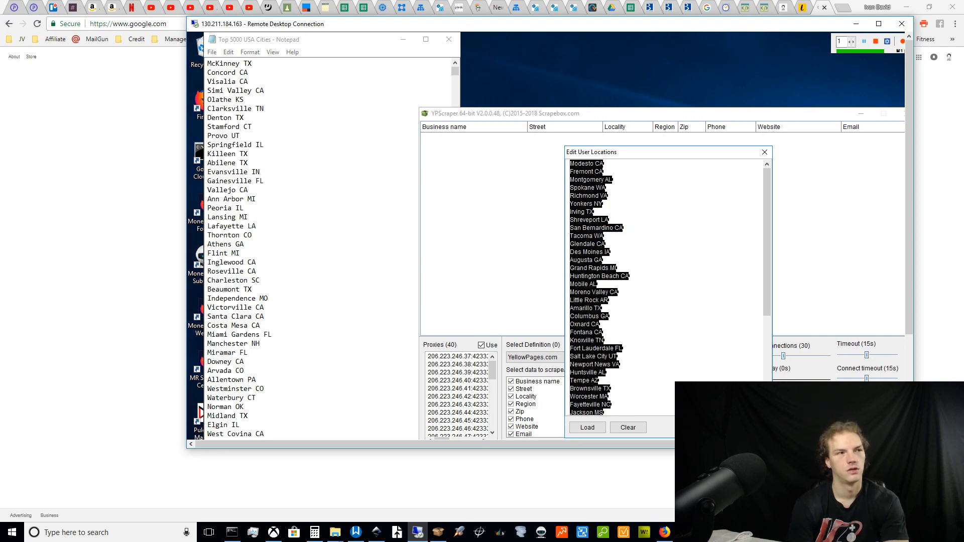
key(Delete)
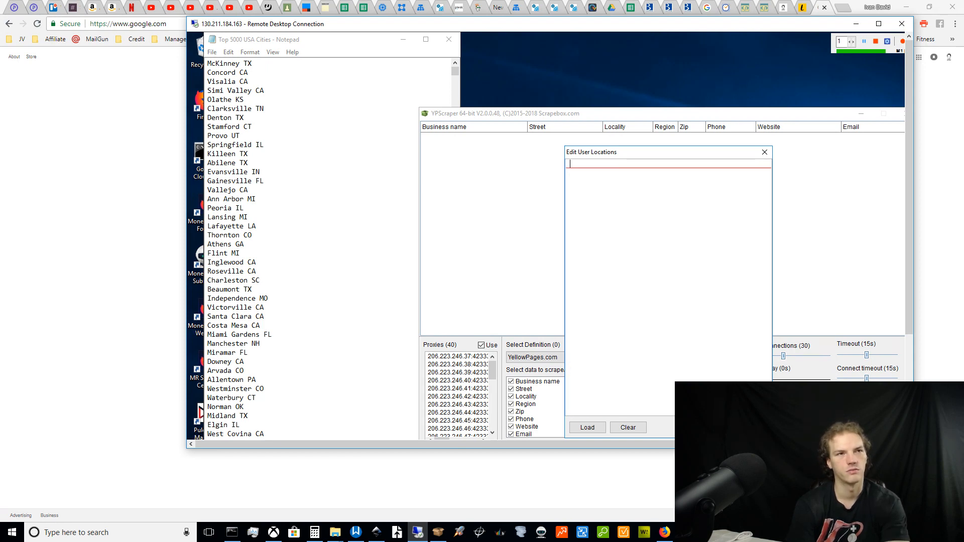
key(ctrl+v)
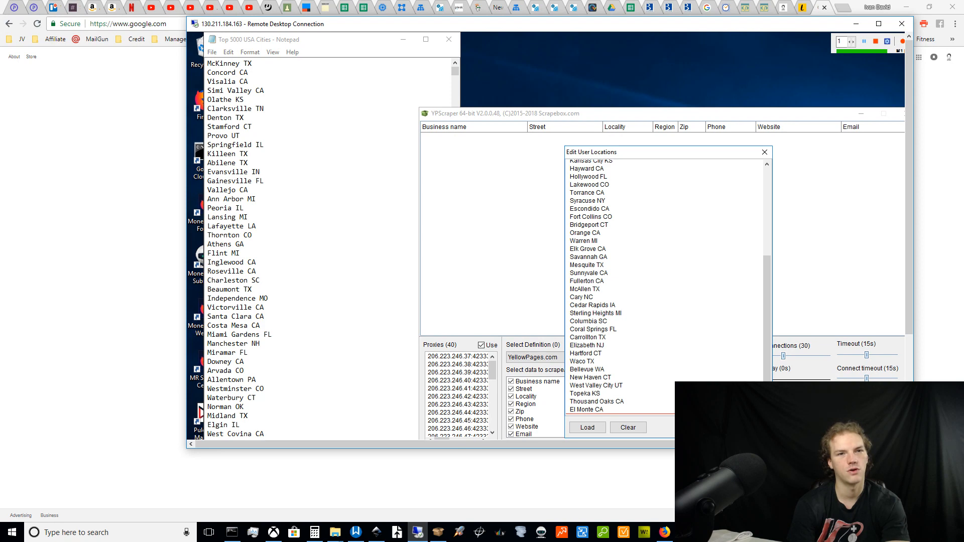
click(709, 428)
- Enter Label Printing Company as the keyword and start scraping the Port St. Lucie FL batch
click(715, 357)
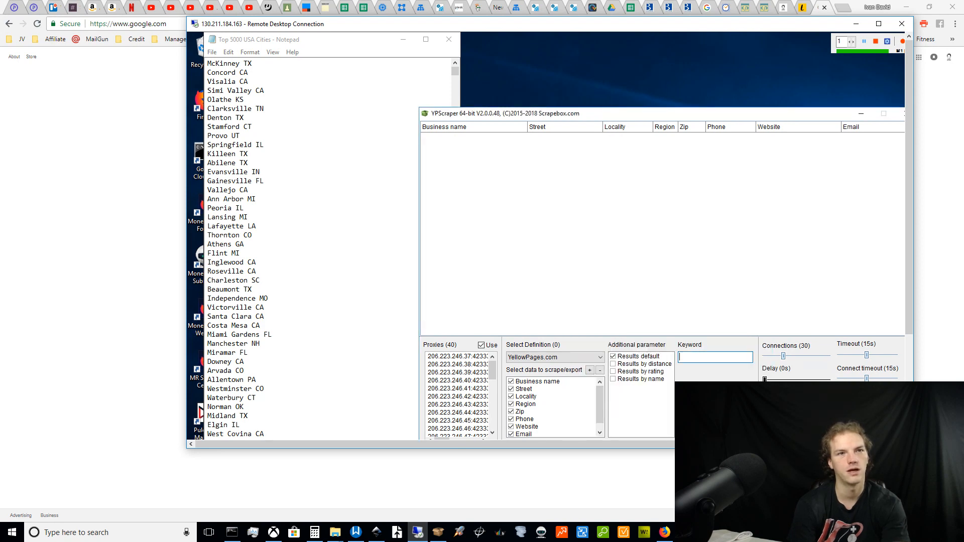
text(La)
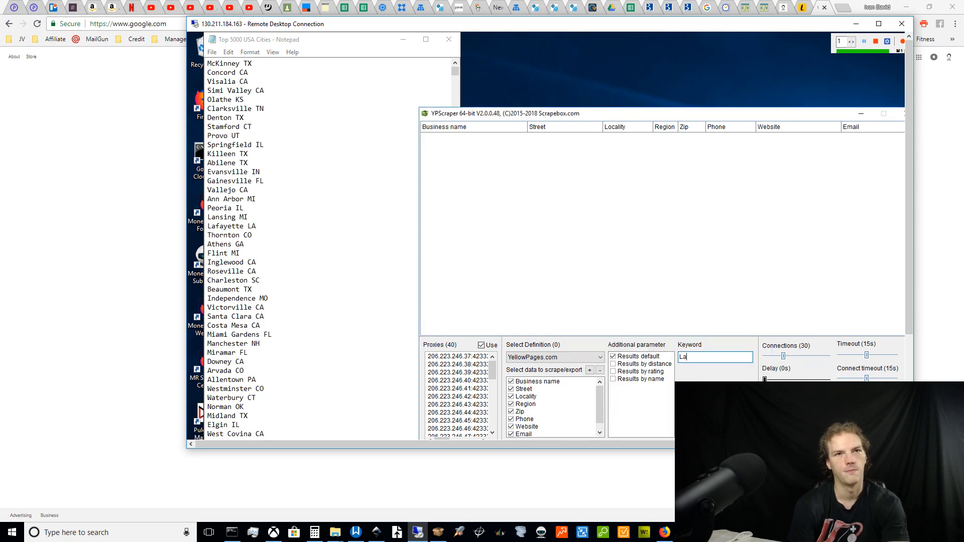
text(bel Printi)
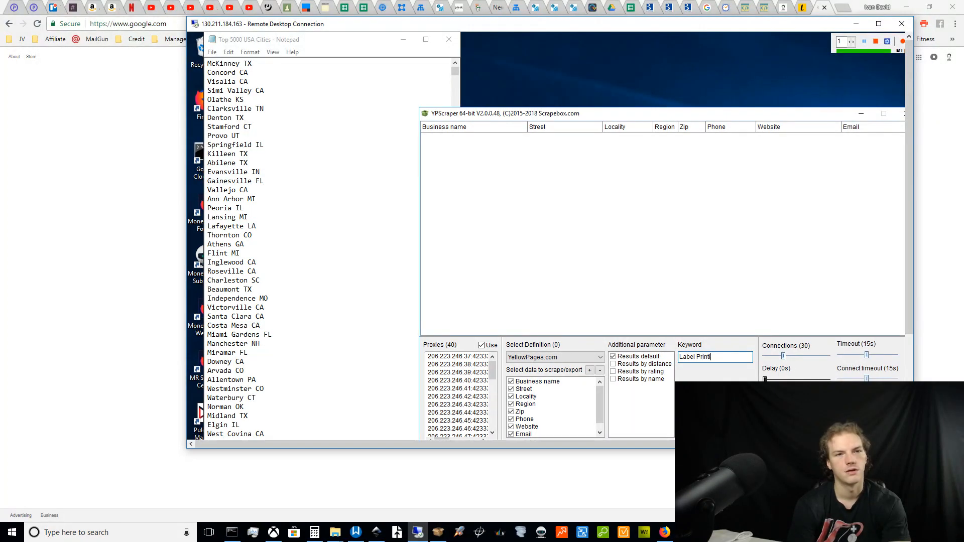
text(ng Company)
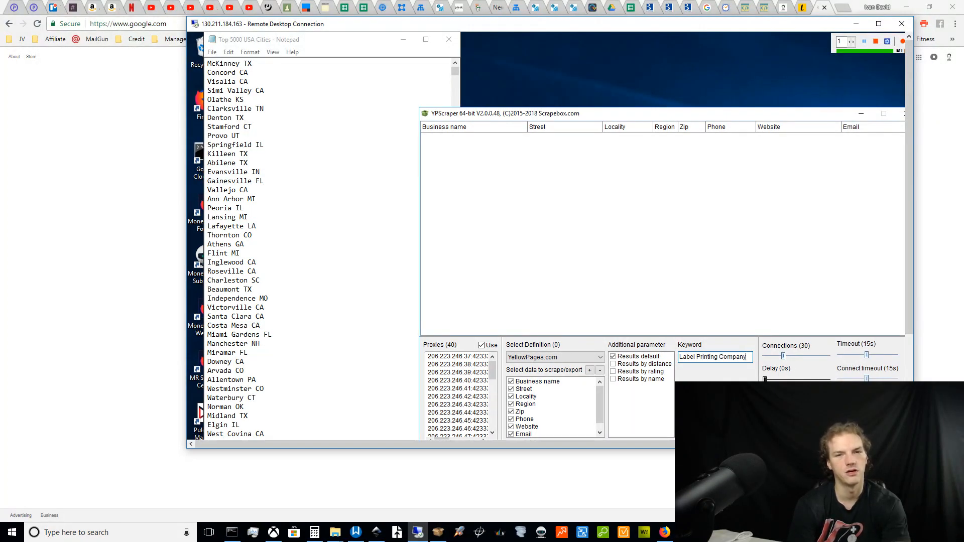
click(785, 426)
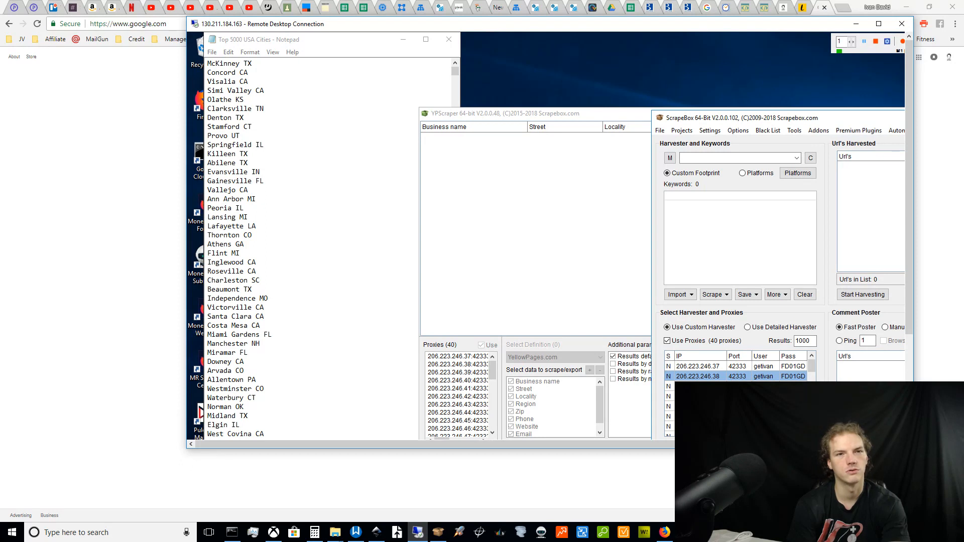
- Open another YPScraper window from ScrapeBox and select the YellowPages.com definition
click(859, 130)
click(857, 156)
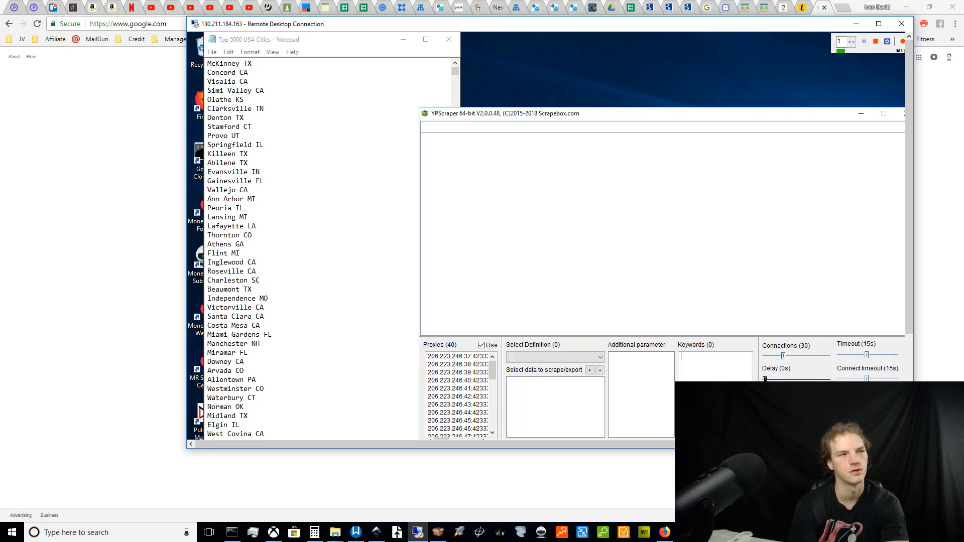
click(556, 357)
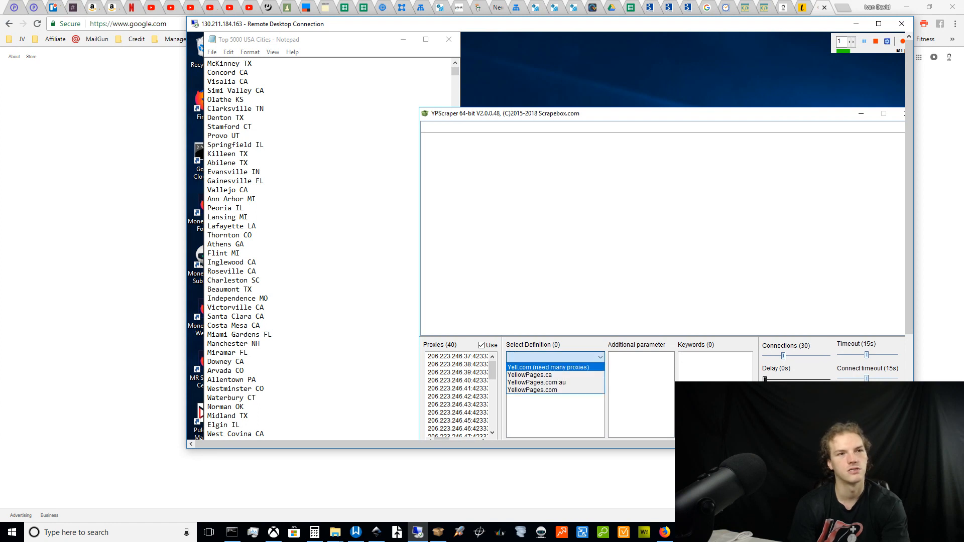
click(555, 390)
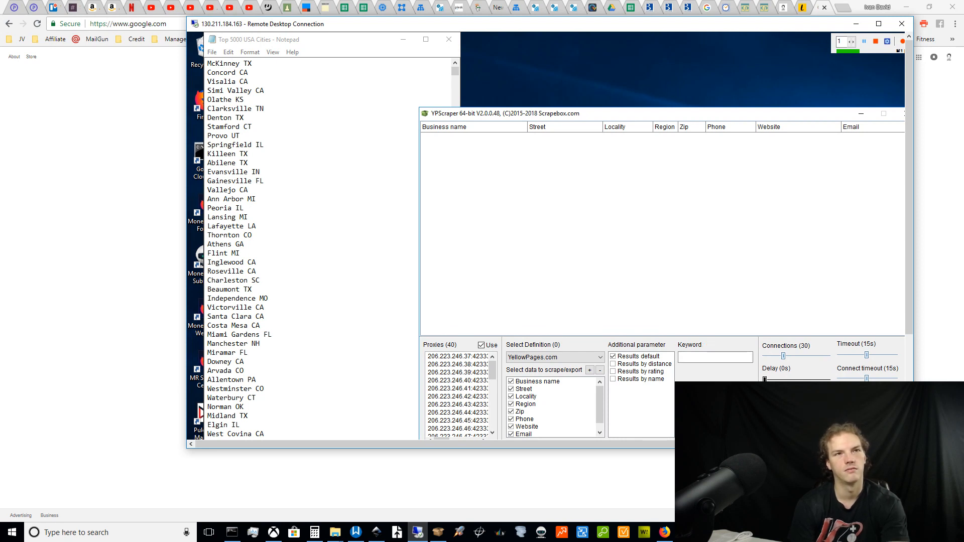
- Cut the batch of cities from McKinney TX through South Bend IN out of the city list and remove the blank line
click(228, 172)
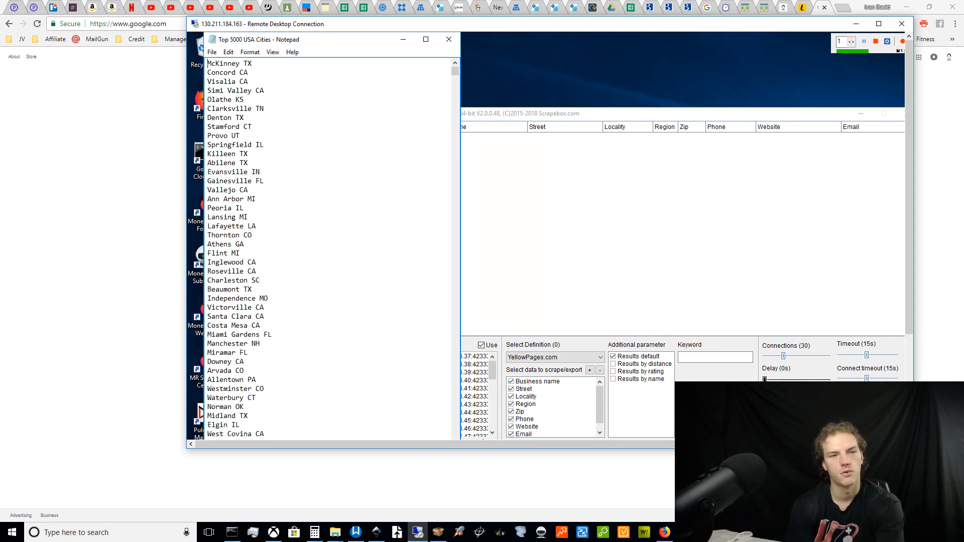
click(208, 63)
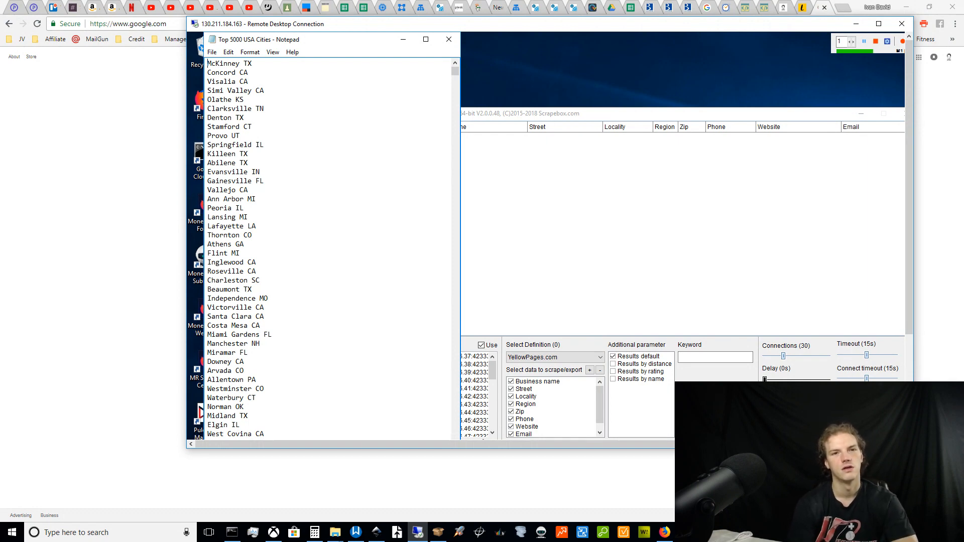
key(ctrl+a)
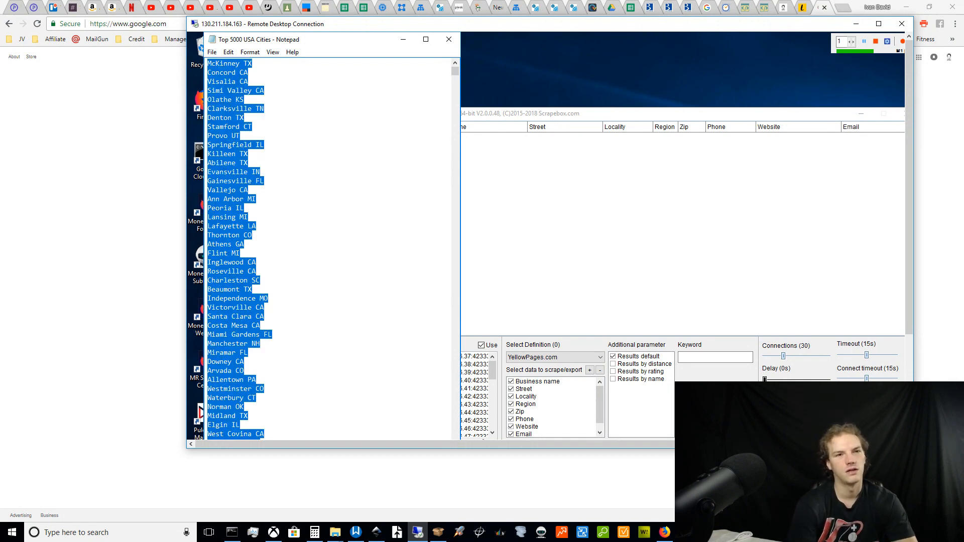
key(Delete)
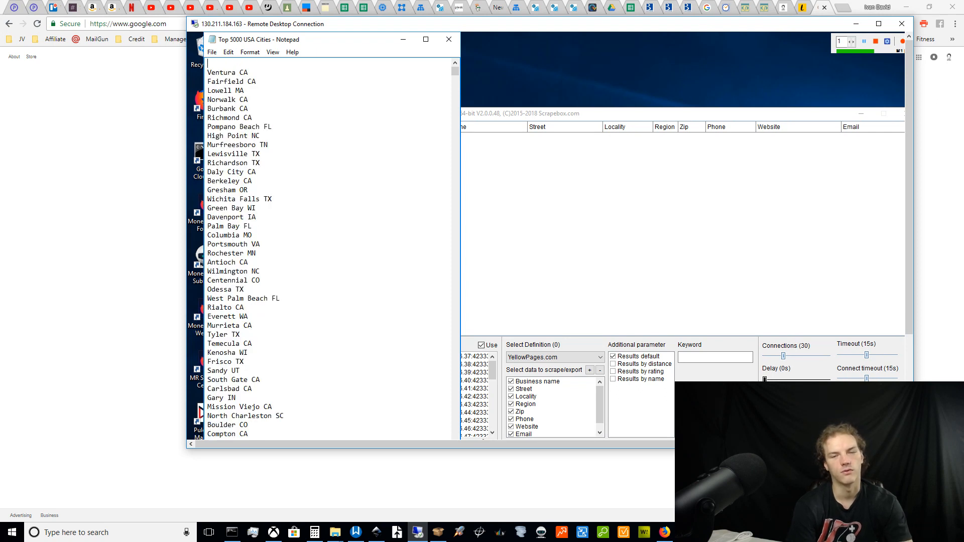
key(Delete)
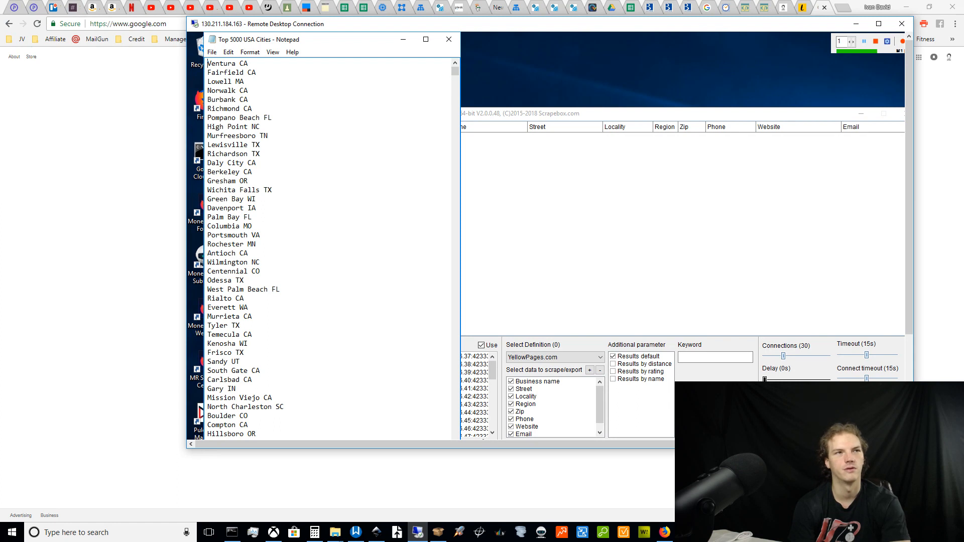
- Replace the user locations starting at Port St. Lucie FL with the cut batch from McKinney TX through South Bend IN and accept them
click(628, 231)
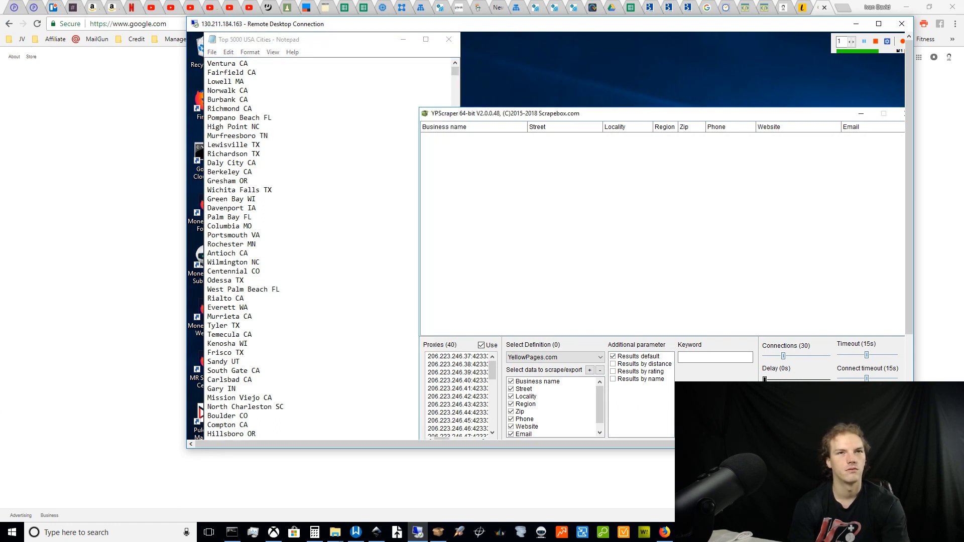
click(716, 407)
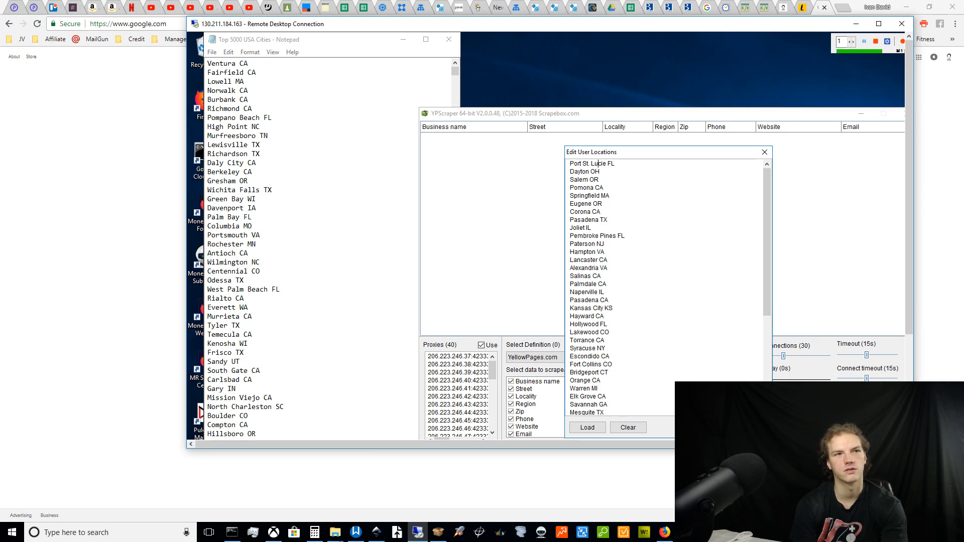
right_click(597, 163)
click(622, 234)
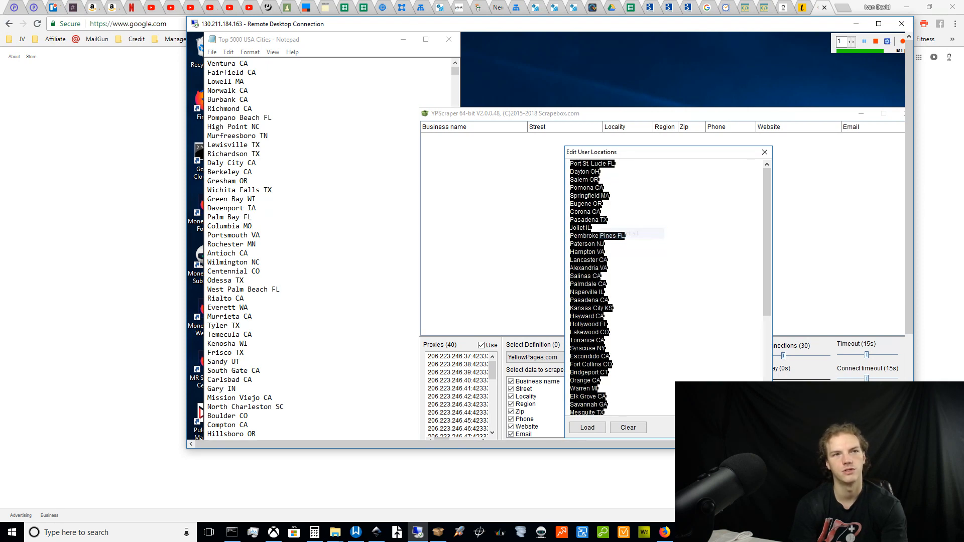
key(Delete)
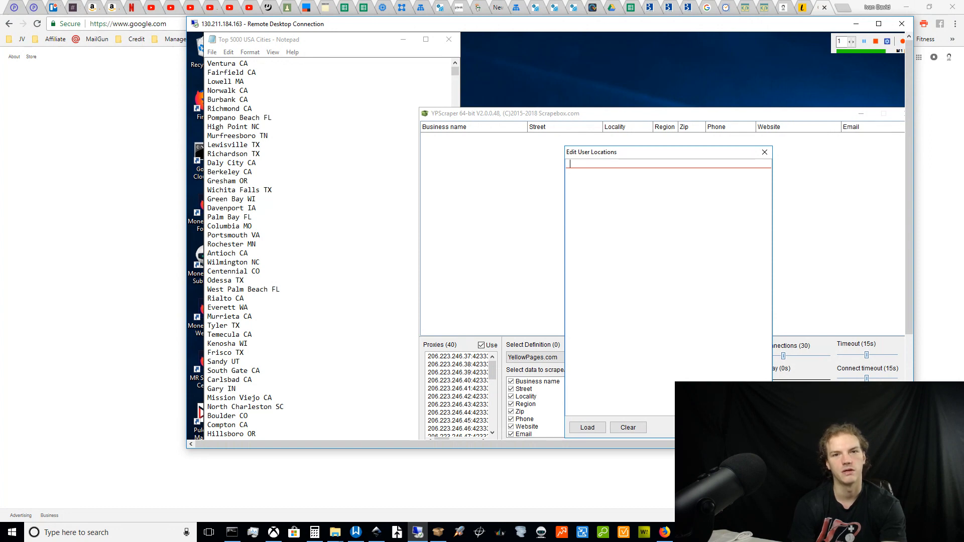
key(ctrl+v)
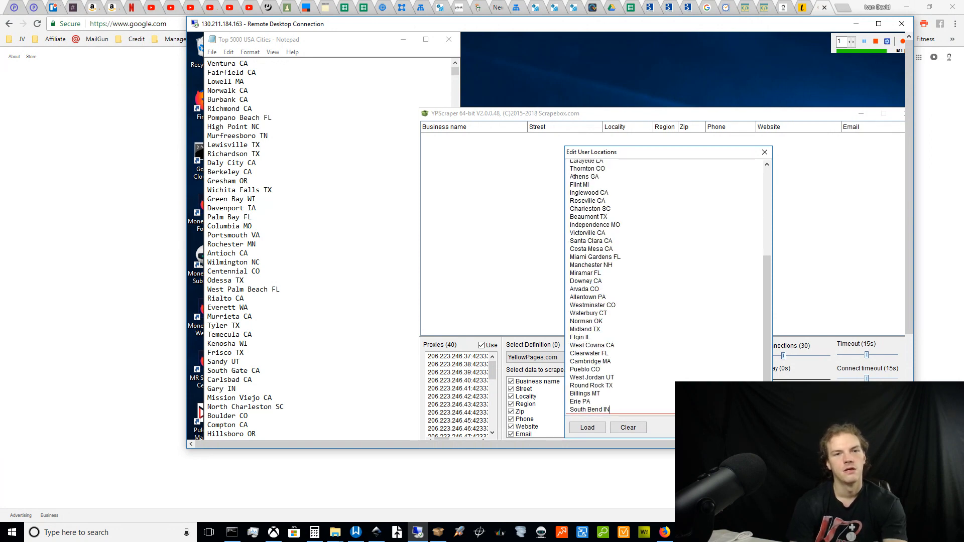
click(750, 428)
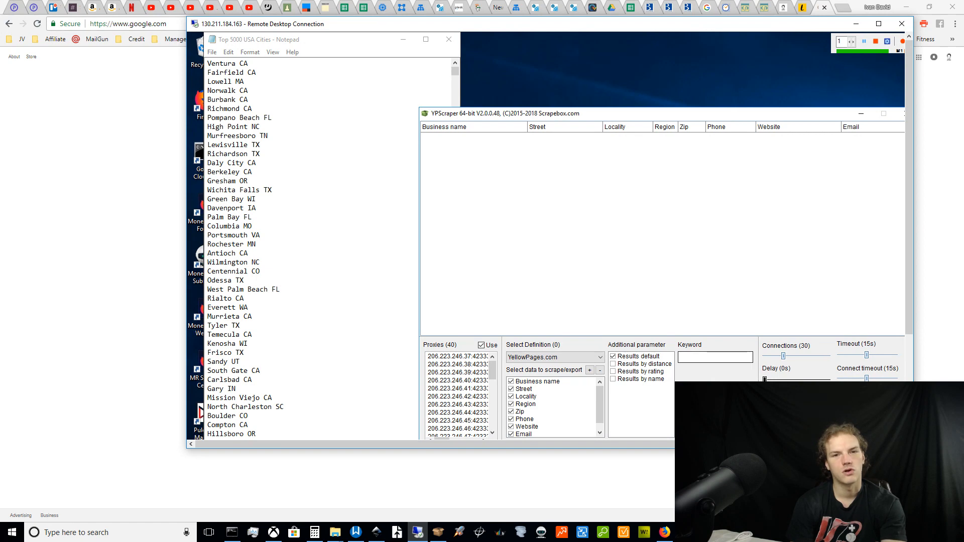
- Enter Label Printing Company as the keyword and start scraping the McKinney TX batch
click(715, 357)
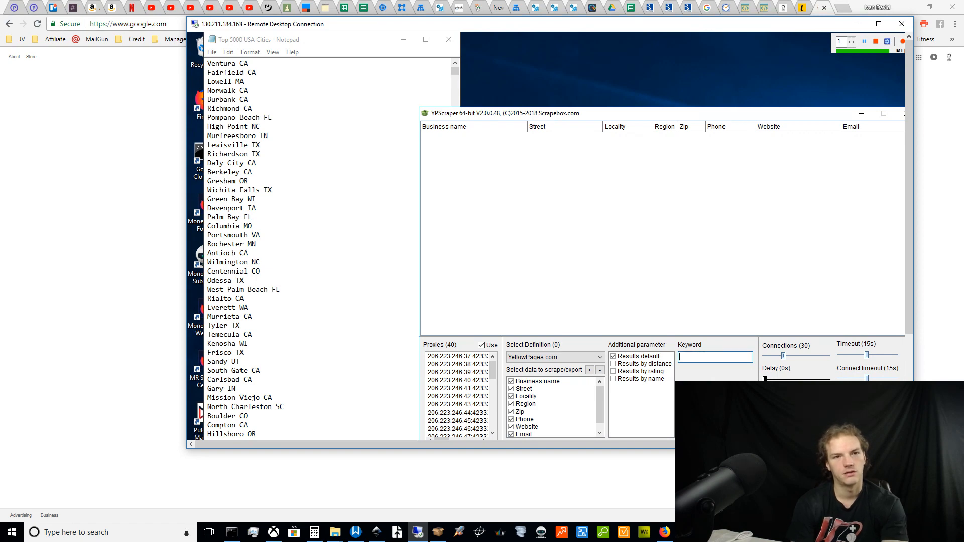
text(Label P)
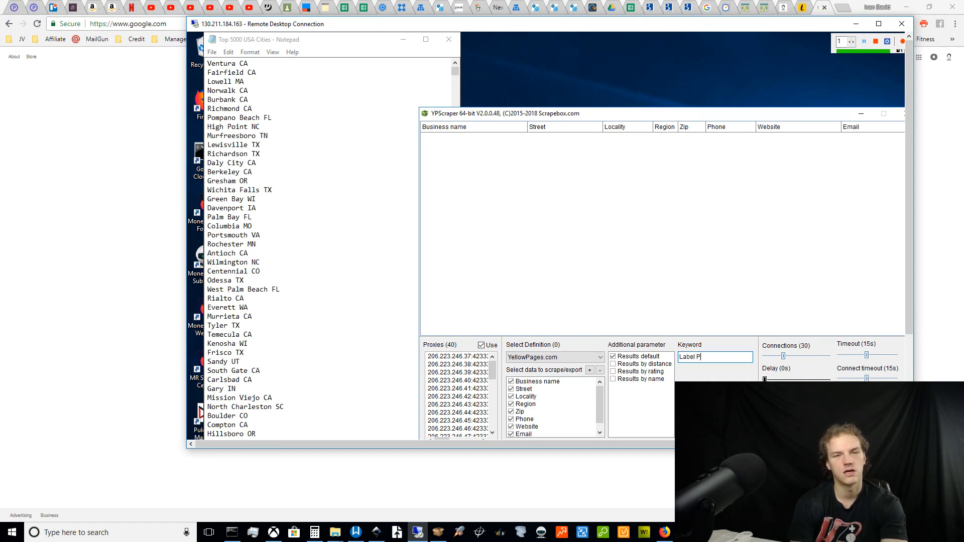
text(rinting Company)
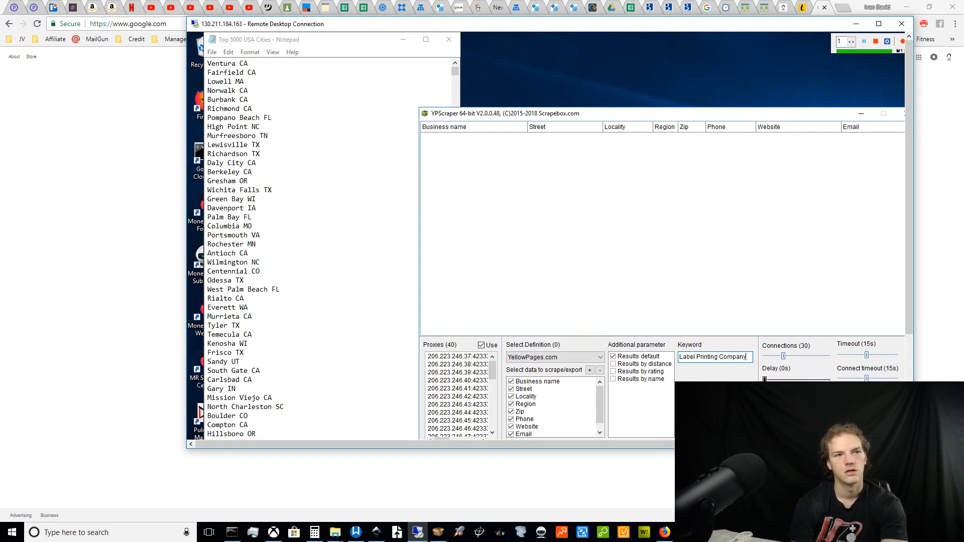
key(Return)
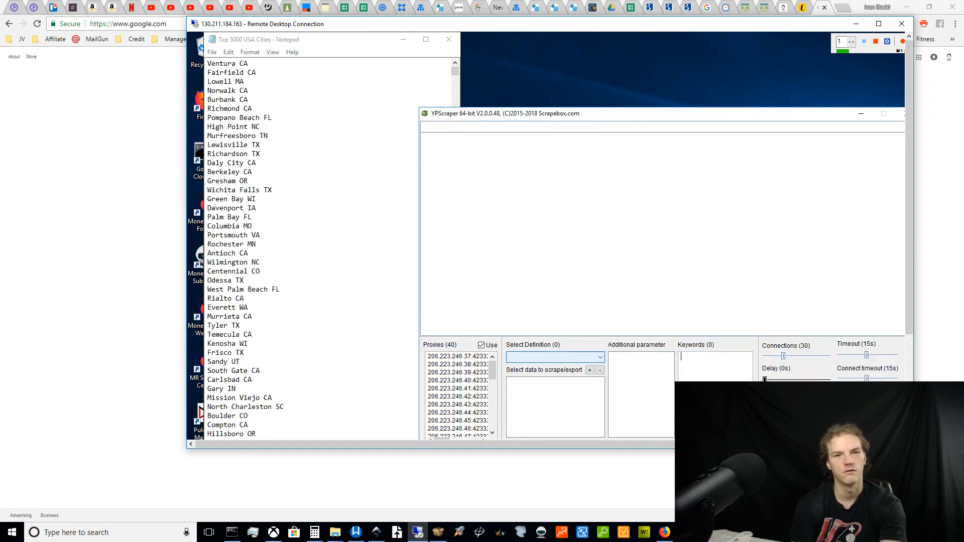
- Select the YellowPages.com definition in the new YPScraper window and cut the Ventura CA through Surprise AZ batch out of the city list
click(556, 358)
click(556, 390)
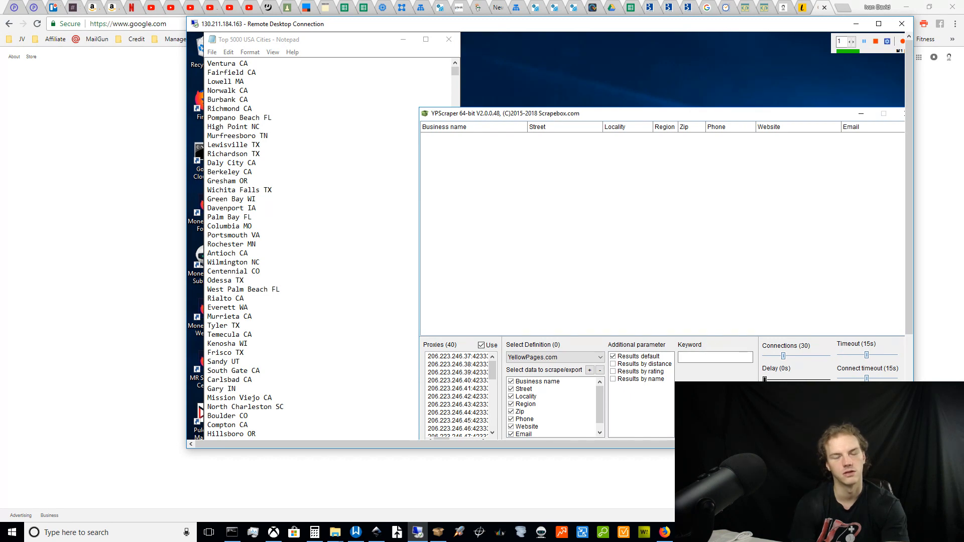
click(227, 172)
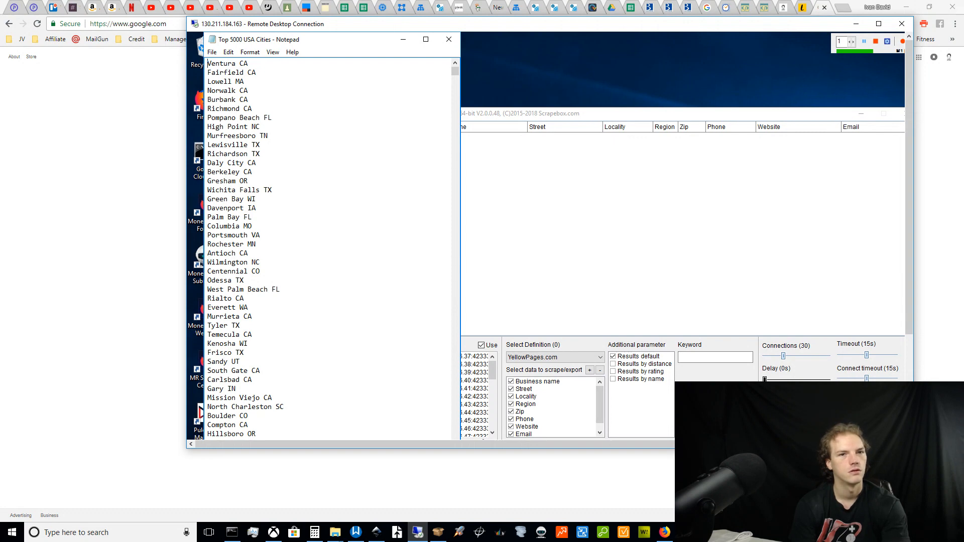
key(ctrl+a)
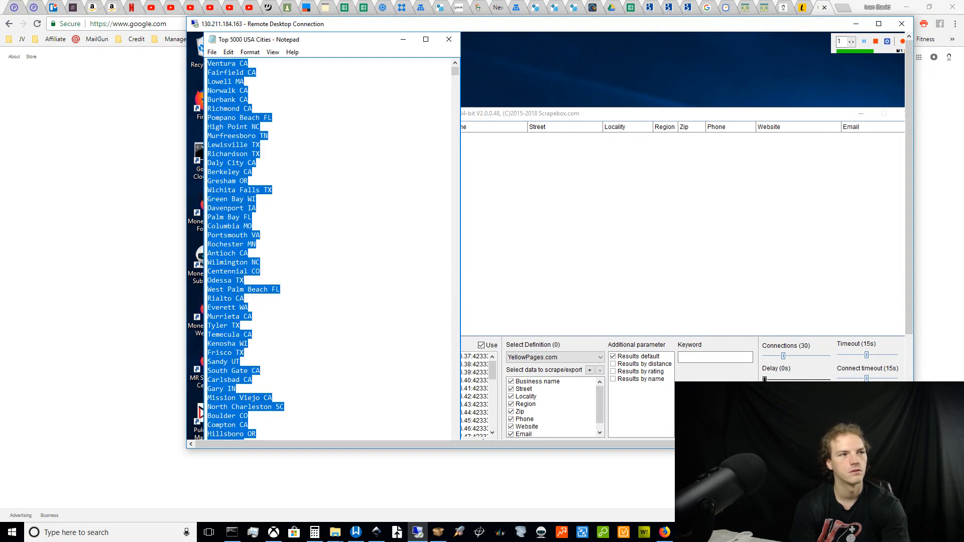
key(ctrl+x)
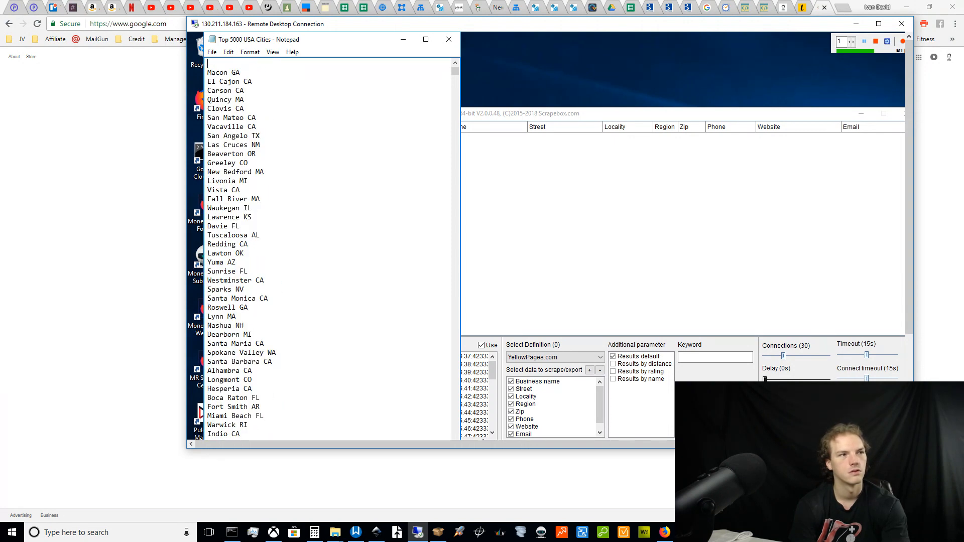
key(Delete)
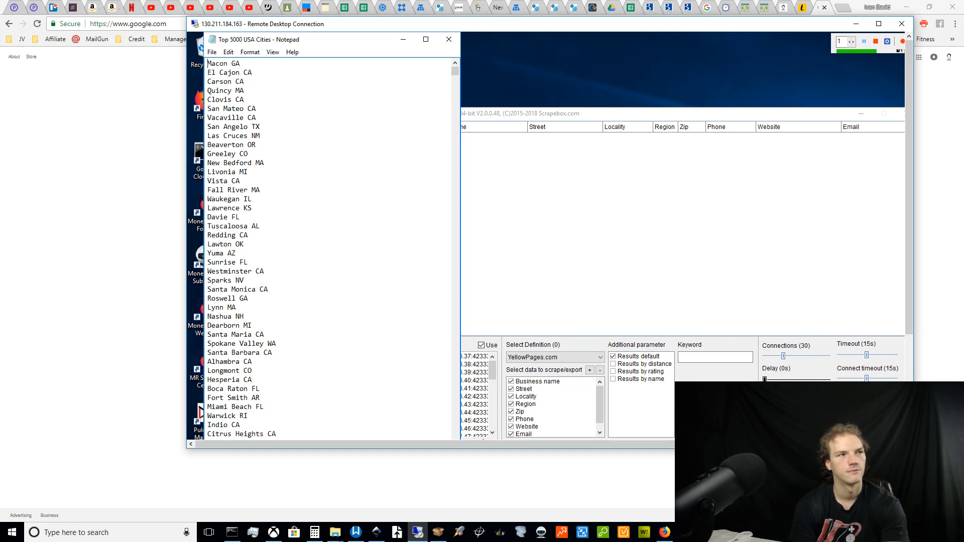
- Replace the user locations starting at McKinney TX with the cut batch from Ventura CA through Surprise AZ and accept them
click(715, 408)
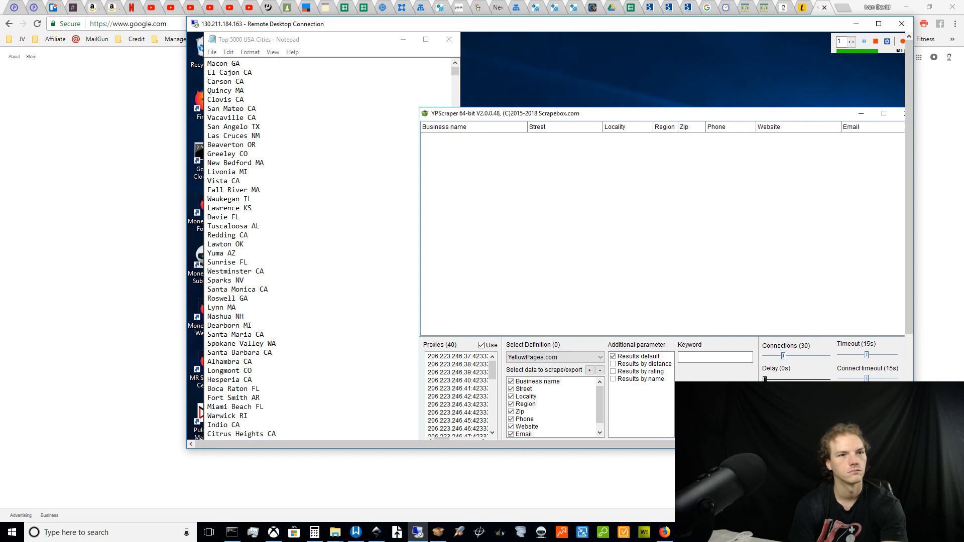
click(715, 408)
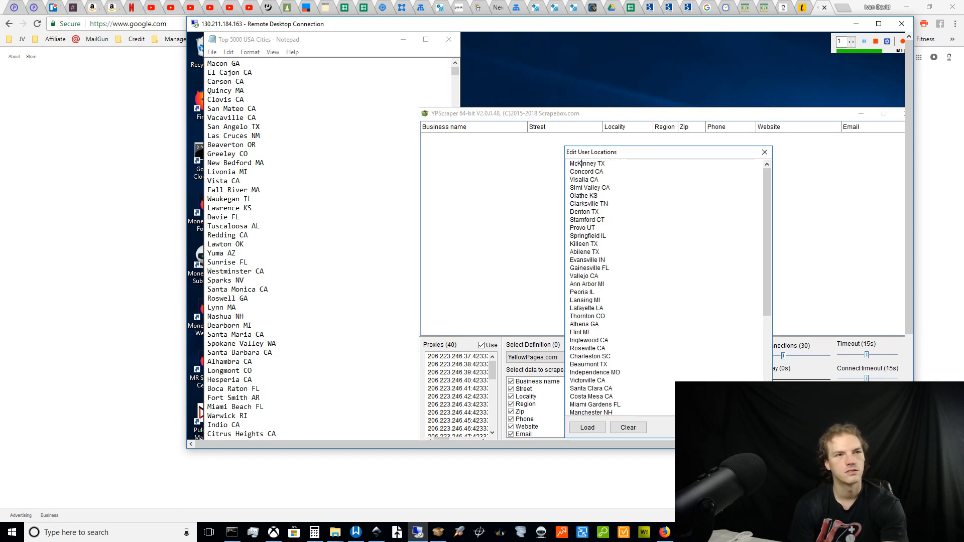
right_click(597, 163)
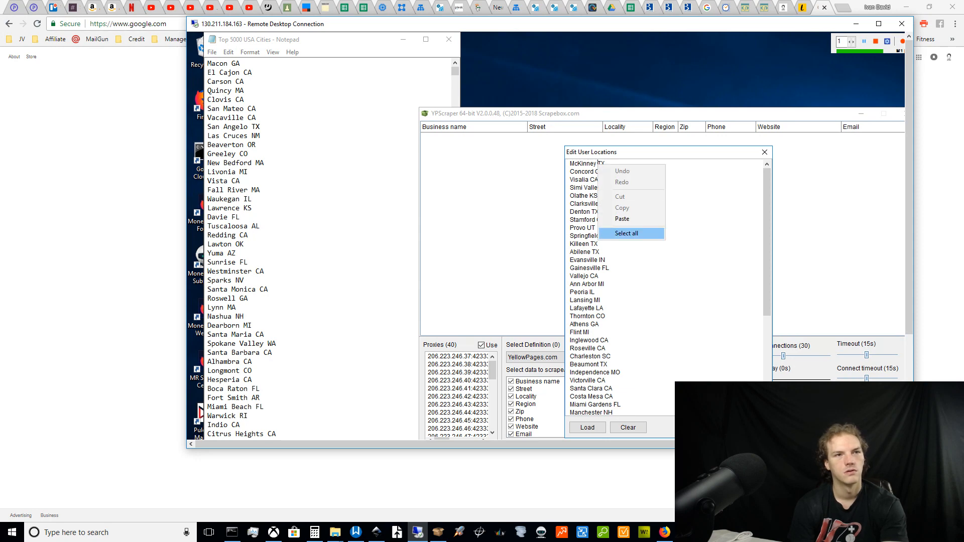
click(627, 233)
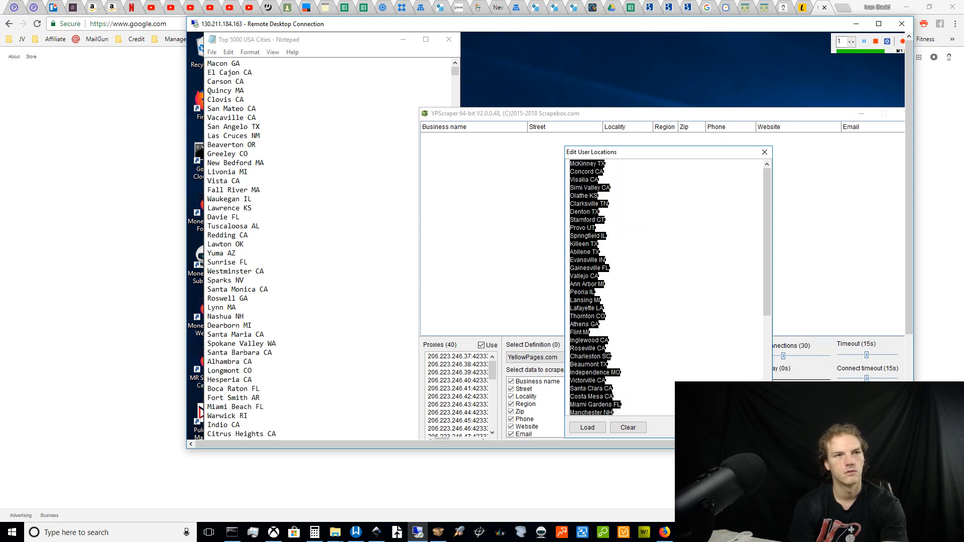
key(Delete)
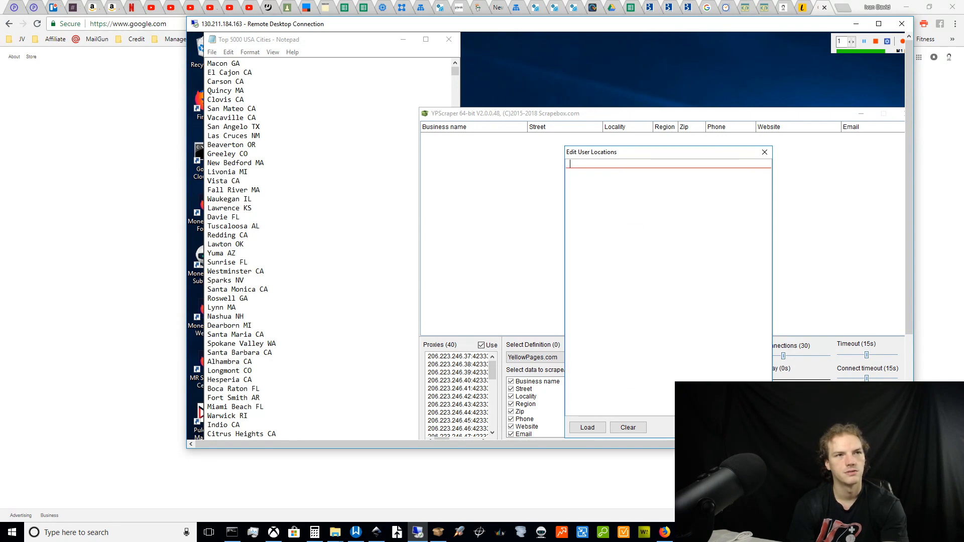
key(ctrl+v)
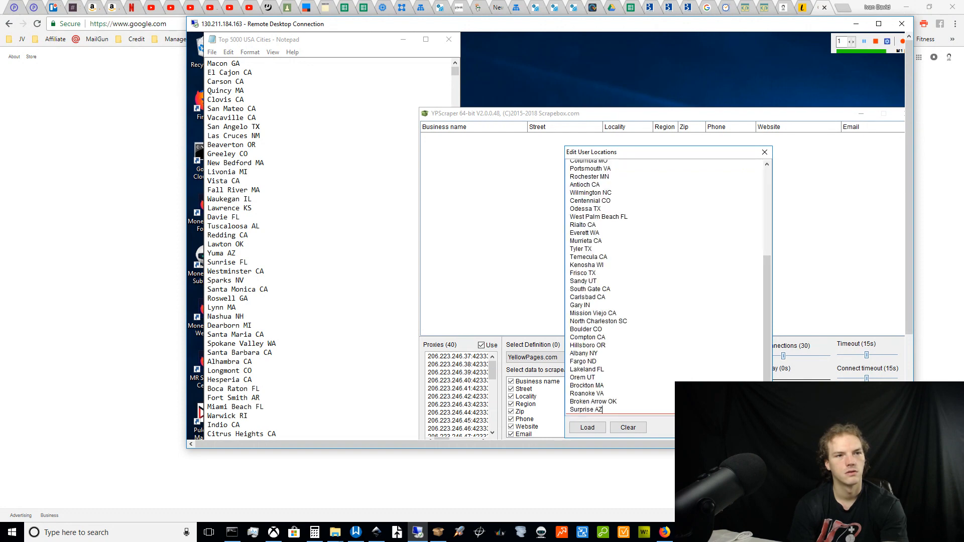
click(748, 428)
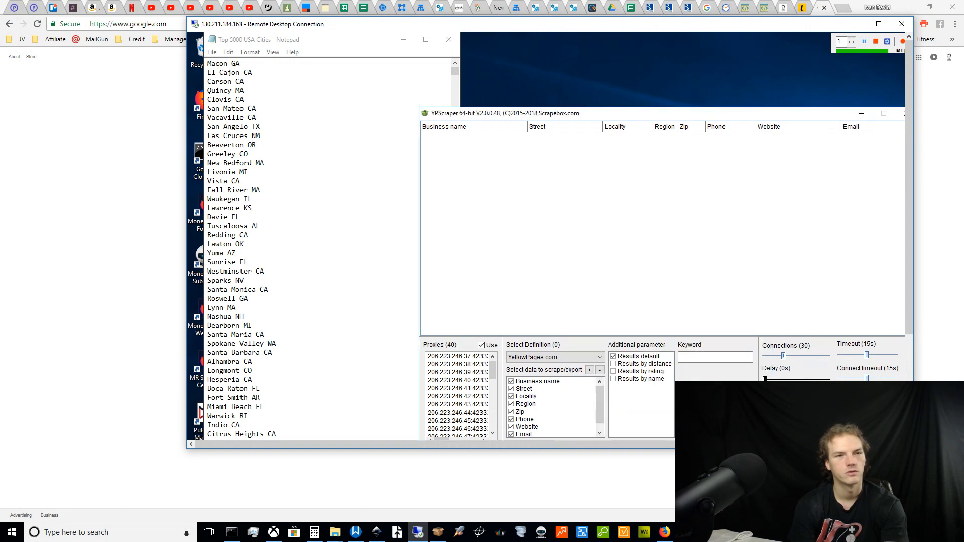
- Enter Label Printing Company as the keyword and start scraping the Ventura CA batch
click(715, 357)
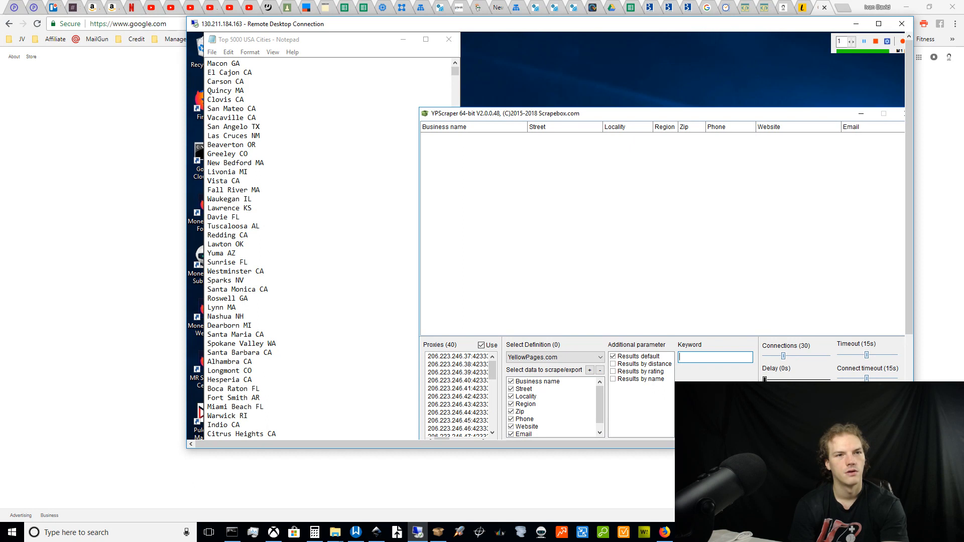
text(Label Printing Co)
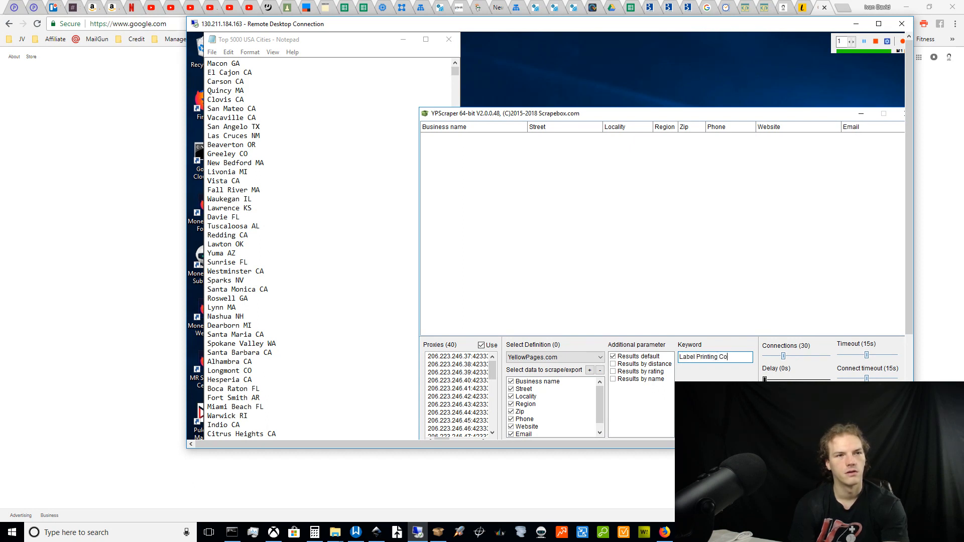
text(mpany)
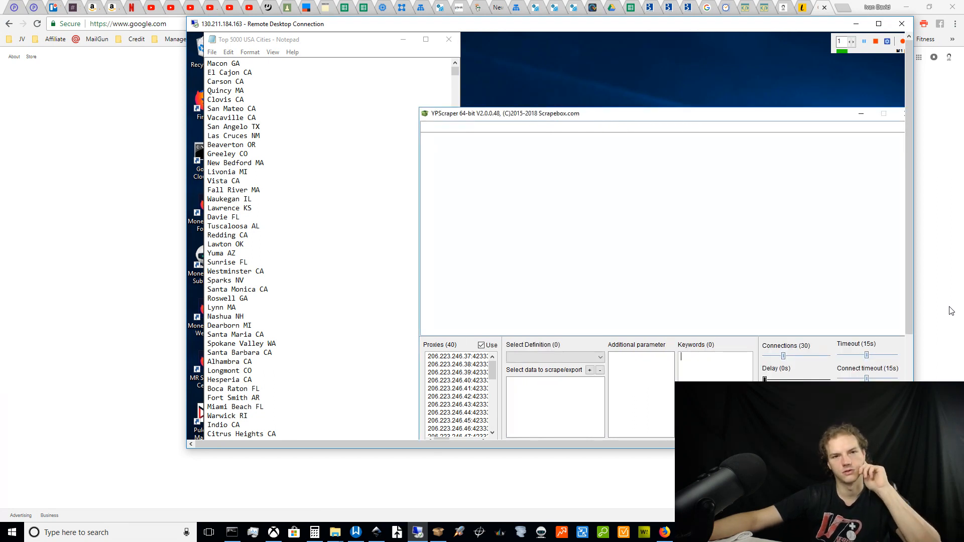
- Select the YellowPages.com definition in the next YPScraper window and switch to the Google page in Chrome
click(555, 357)
key(Return)
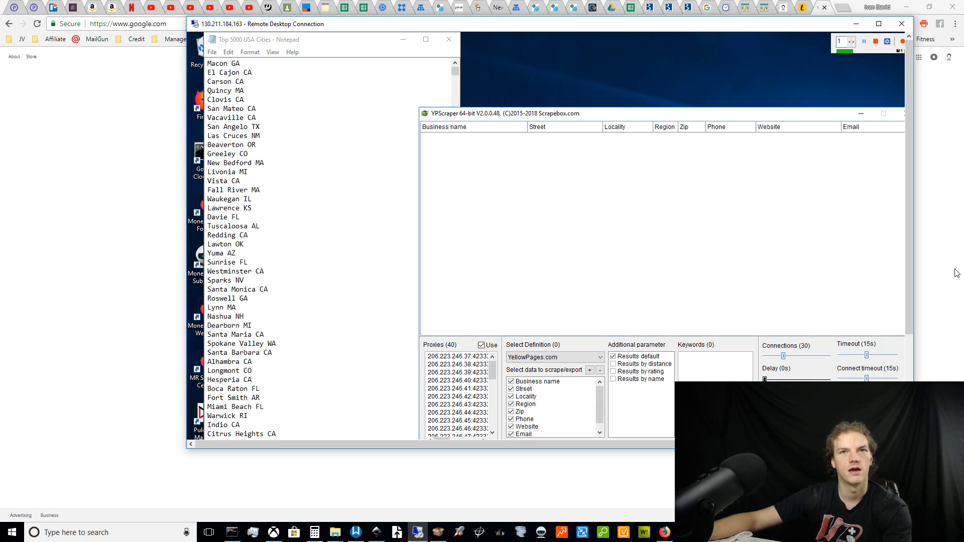
click(943, 106)
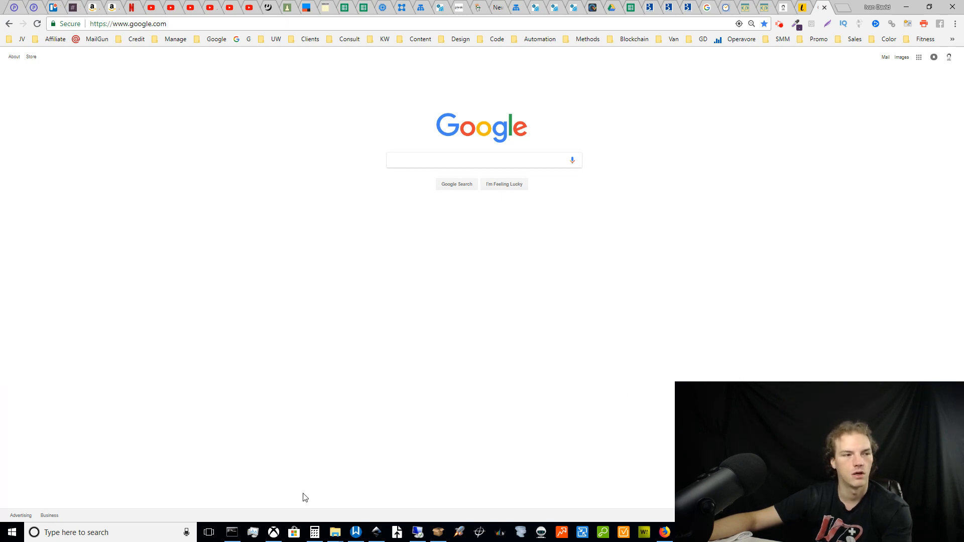
click(314, 533)
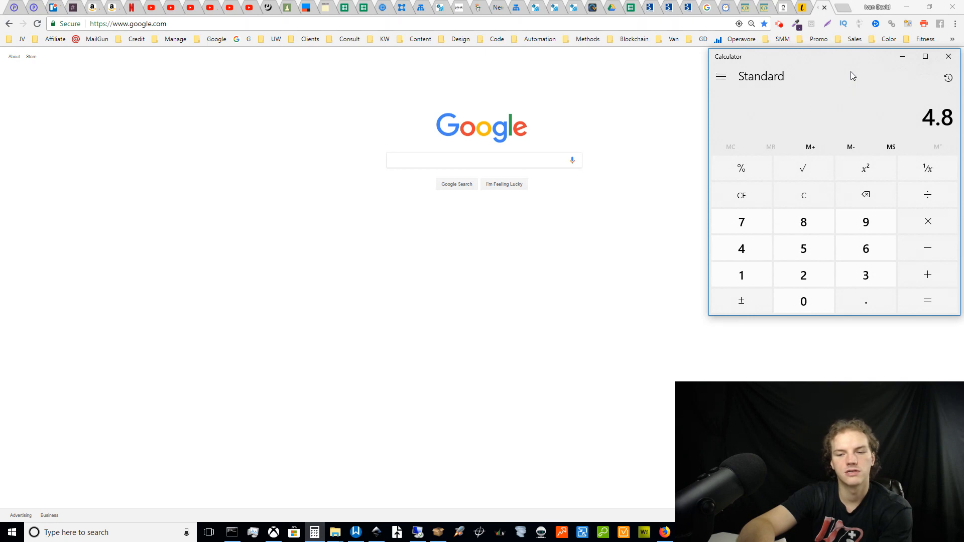
text(60)
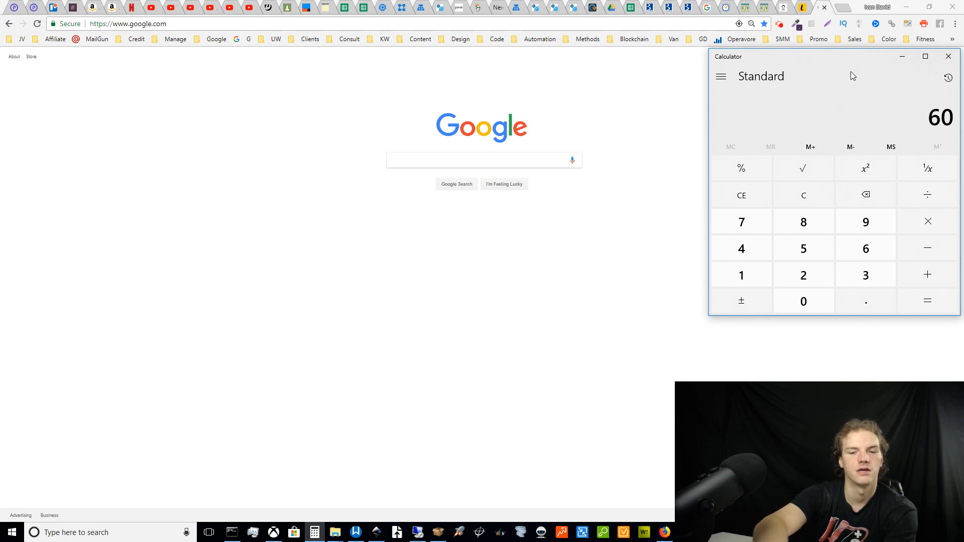
key(Delete)
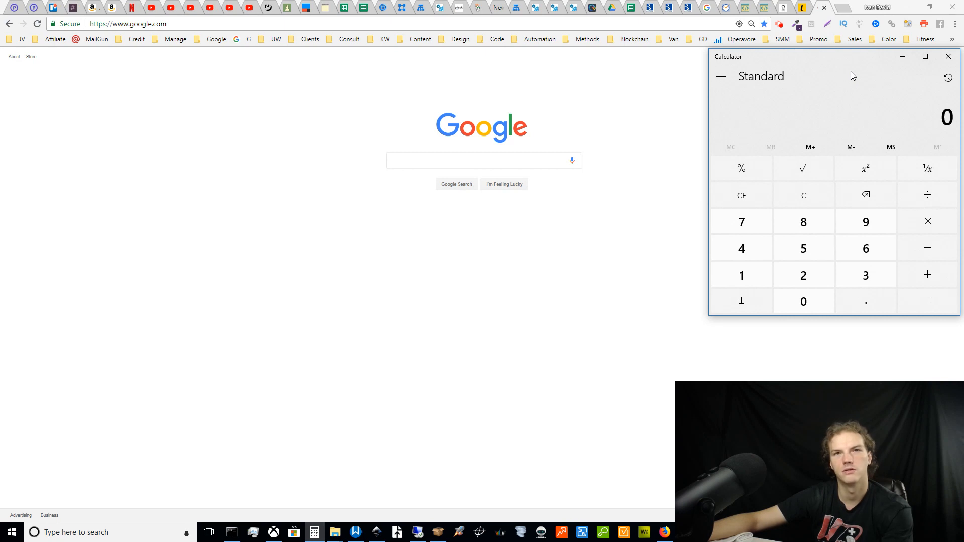
click(903, 59)
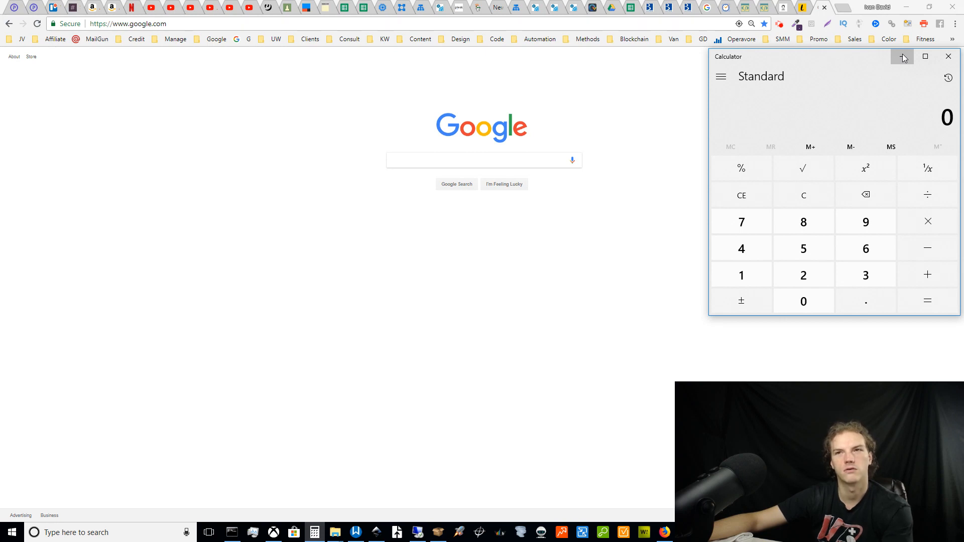
click(903, 58)
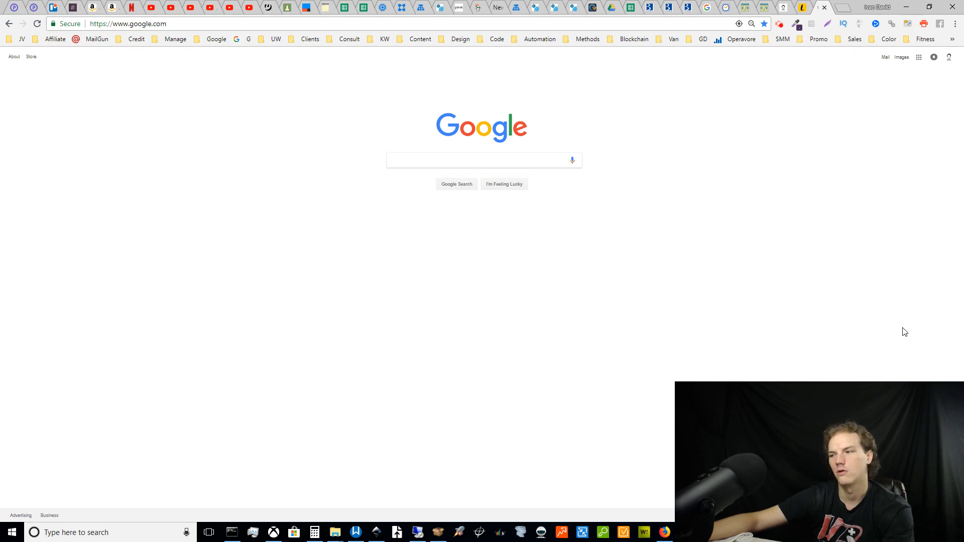
- Open the Lifewire force-quit article and highlight the taskkill /im filename.exe /t command in its TASKKILL instructions
click(804, 6)
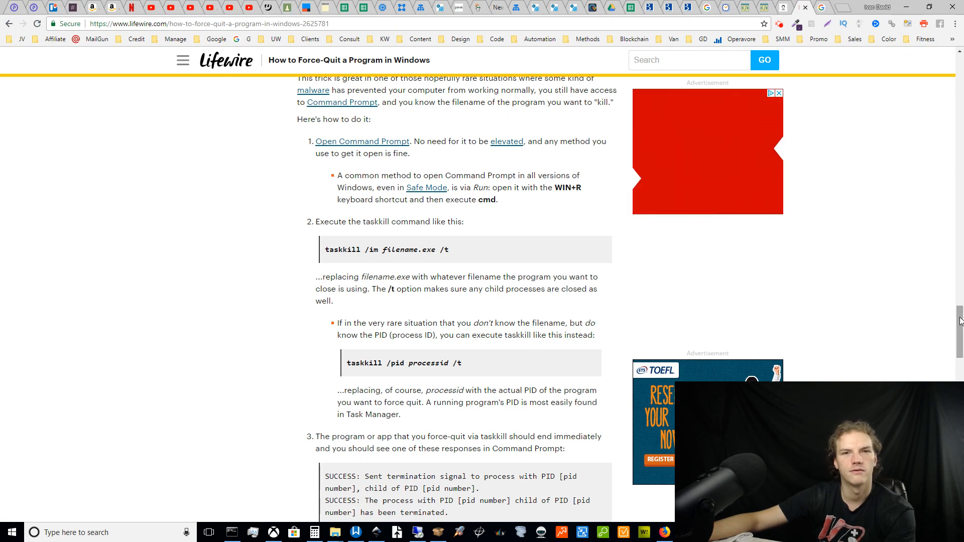
drag(960, 322, 922, 316)
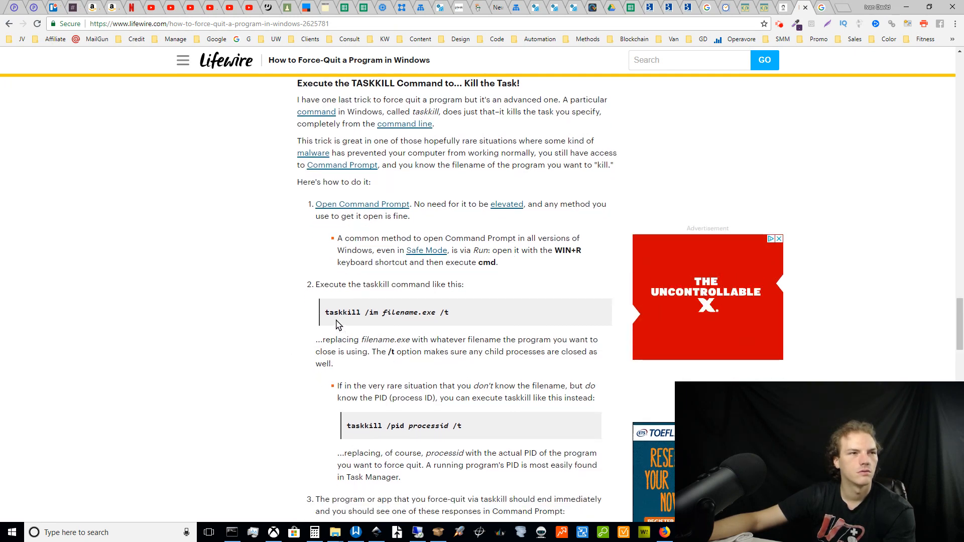
drag(325, 313, 454, 321)
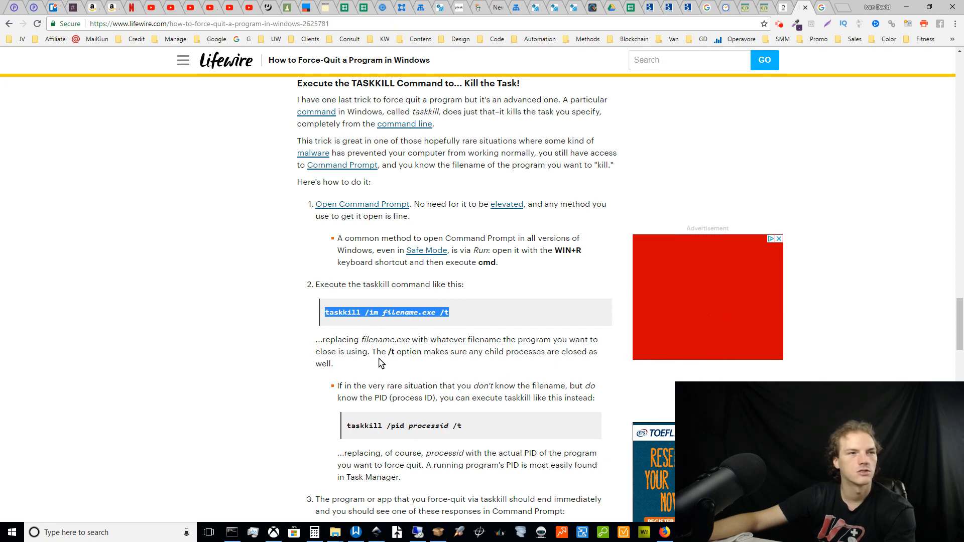
click(960, 316)
mouse_move(960, 316)
mouse_down()
mouse_move(953, 358)
mouse_move(949, 303)
mouse_move(957, 325)
mouse_up()
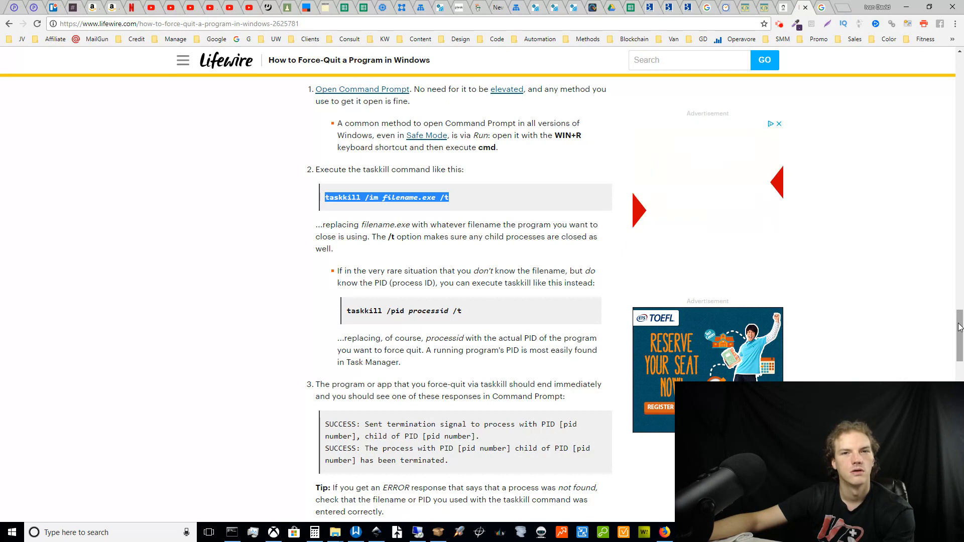
drag(959, 323, 959, 324)
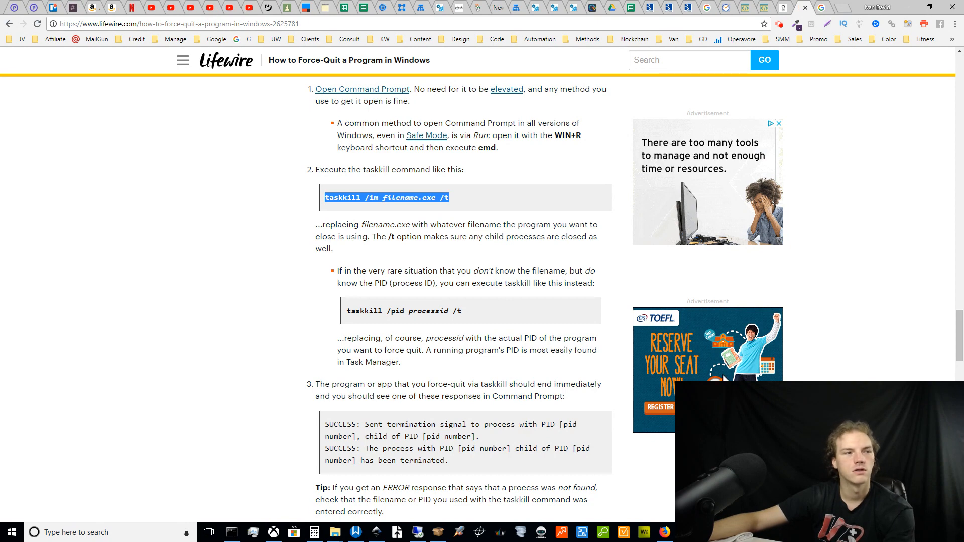
- Bring up Command Prompt over the article, clear the unfinished cd command and switch to the D: drive
click(234, 535)
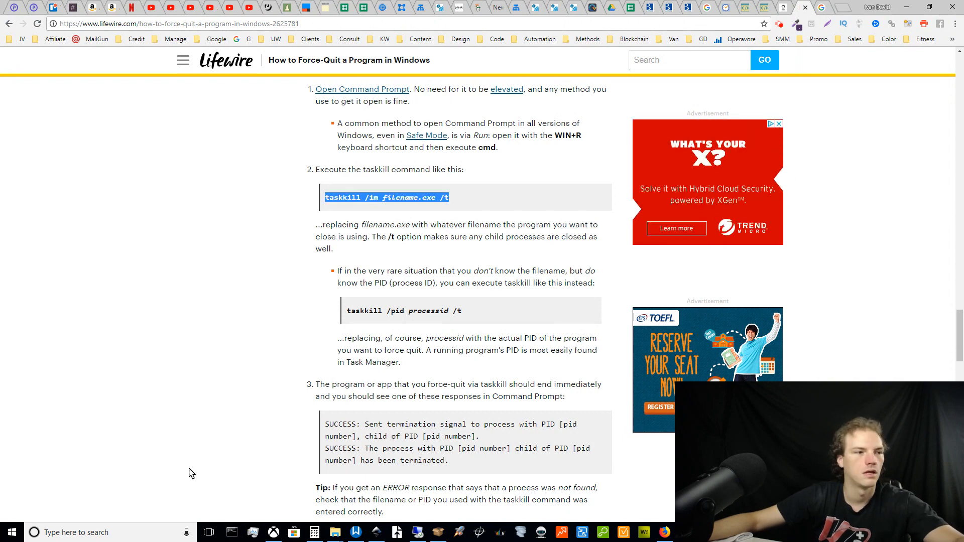
click(234, 534)
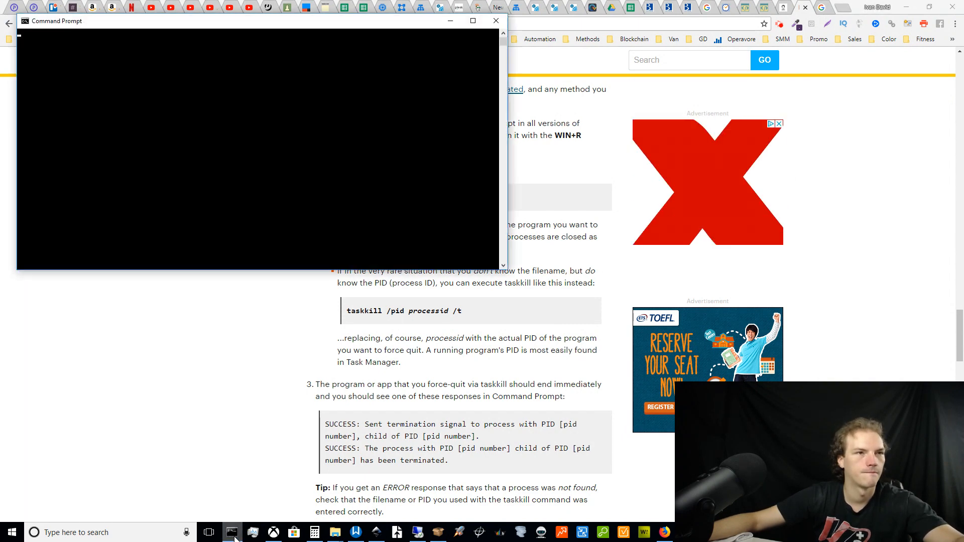
drag(248, 24, 344, 229)
click(254, 277)
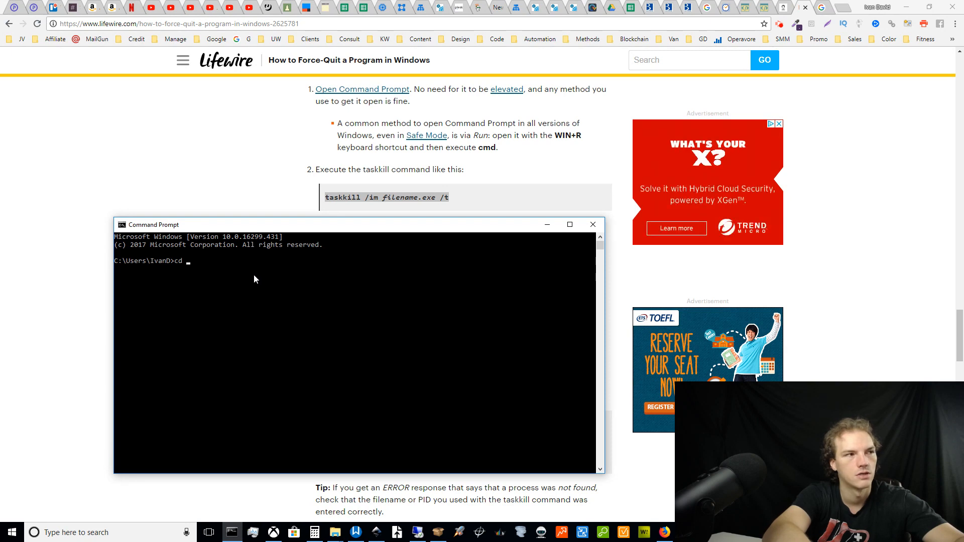
key(BackSpace)
key(BackSpace)
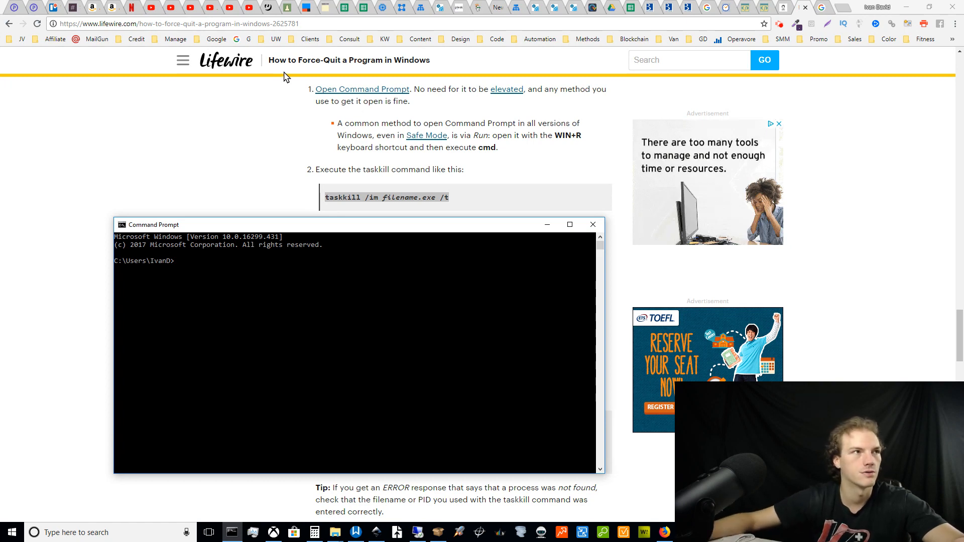
click(305, 24)
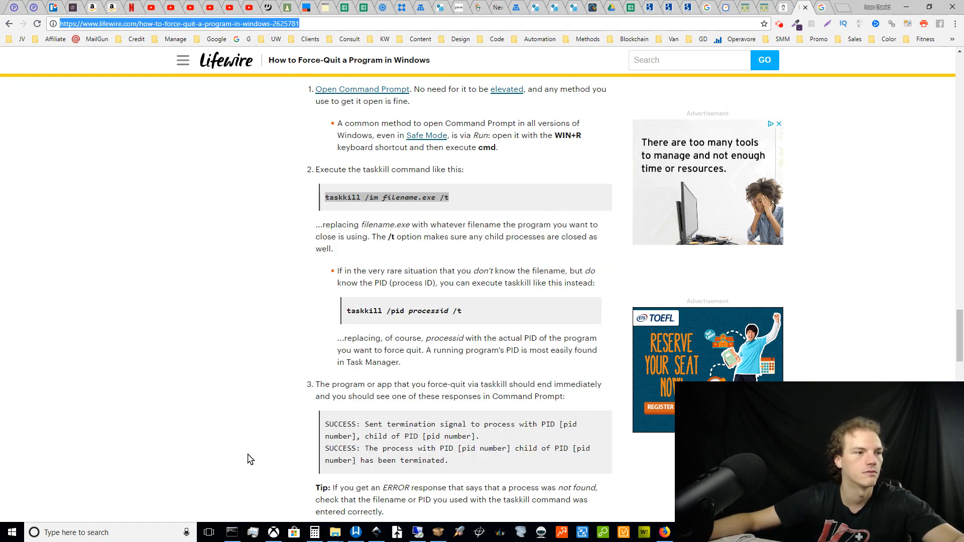
click(232, 534)
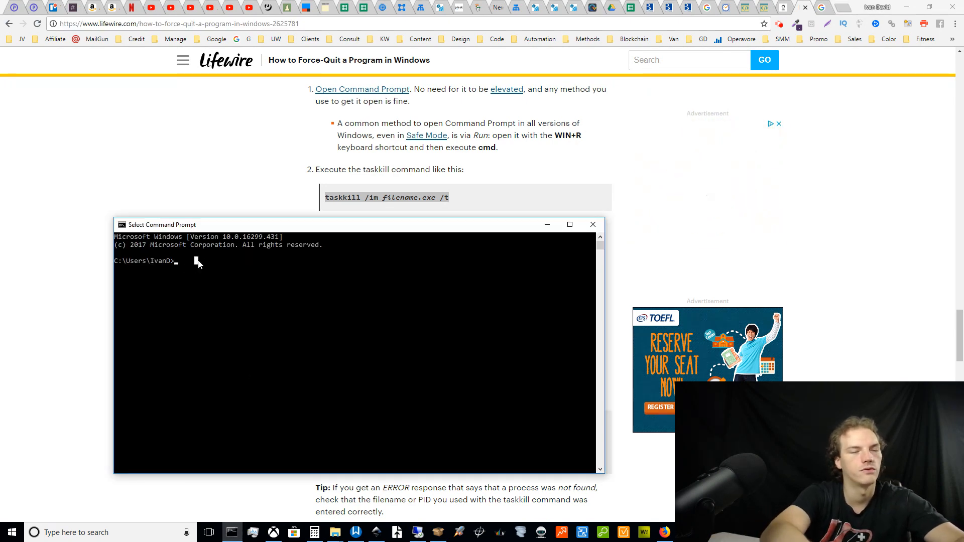
text(D)
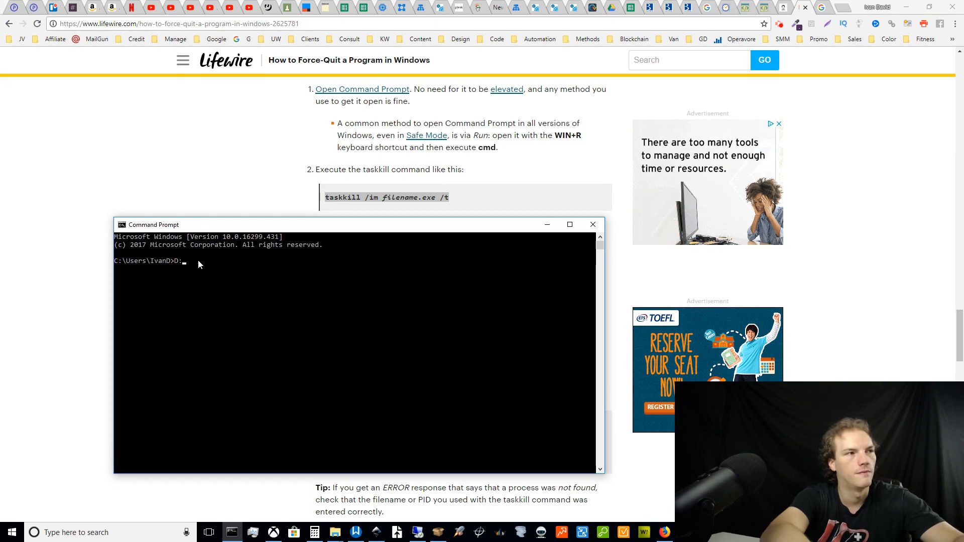
text(:)
key(Return)
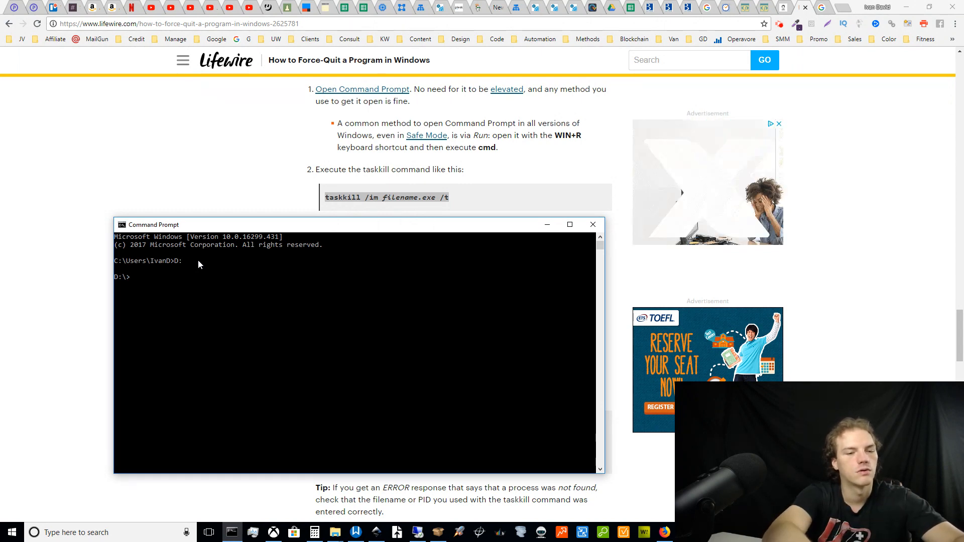
- Write the command copy *.txt 0combine.txt at the D: prompt without running it
text(copy)
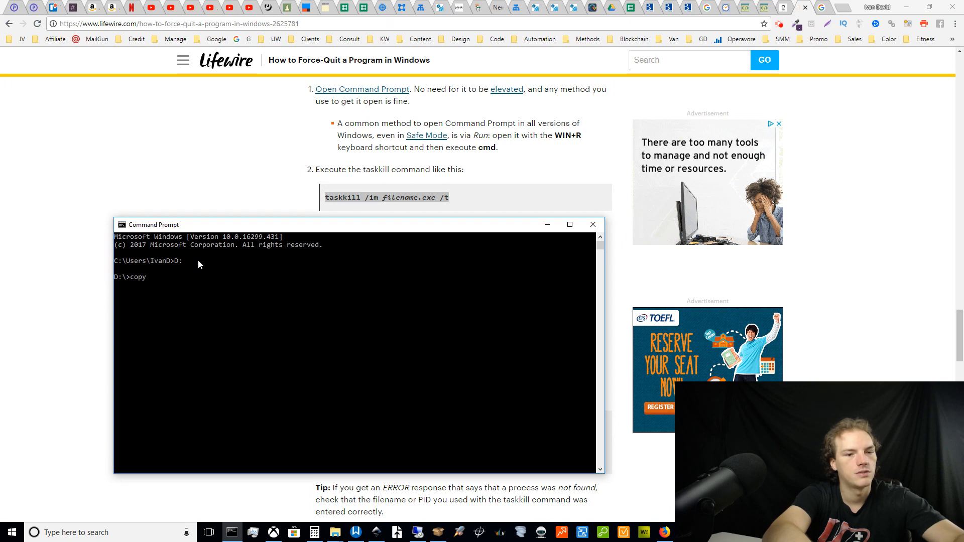
text( *)
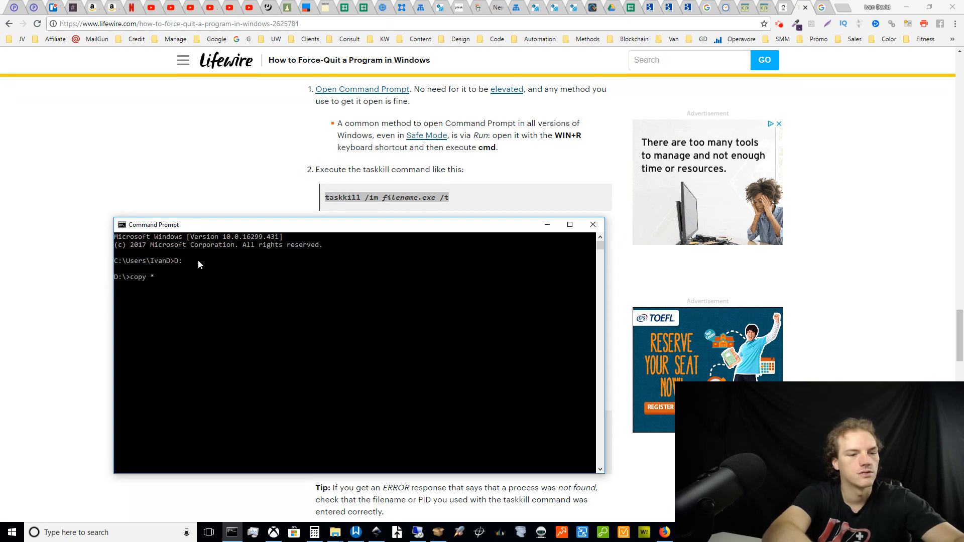
text(.t)
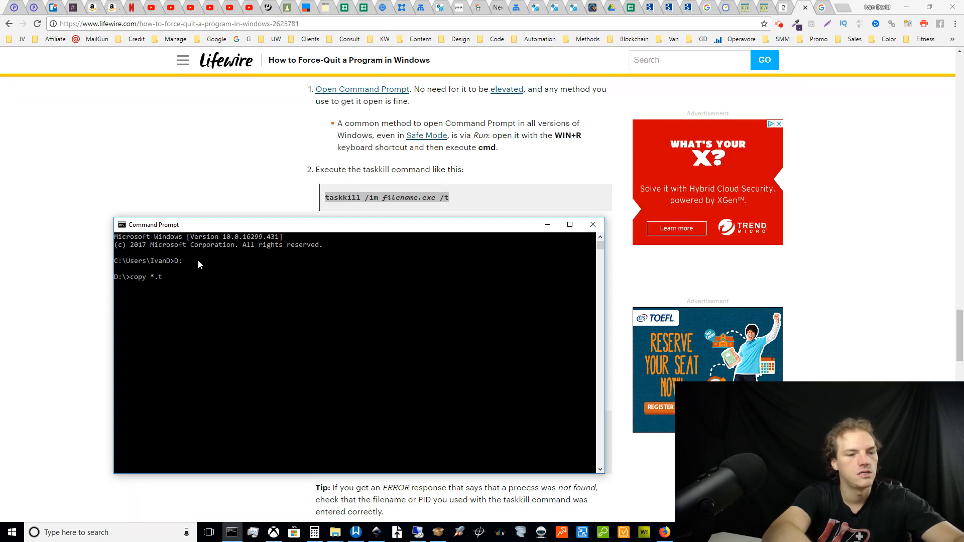
text(xt )
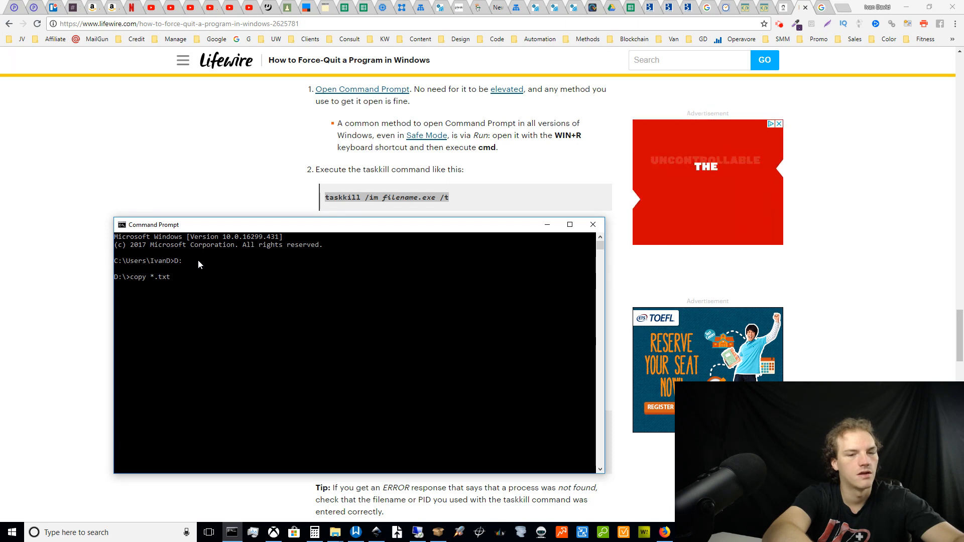
text(0combine.txt)
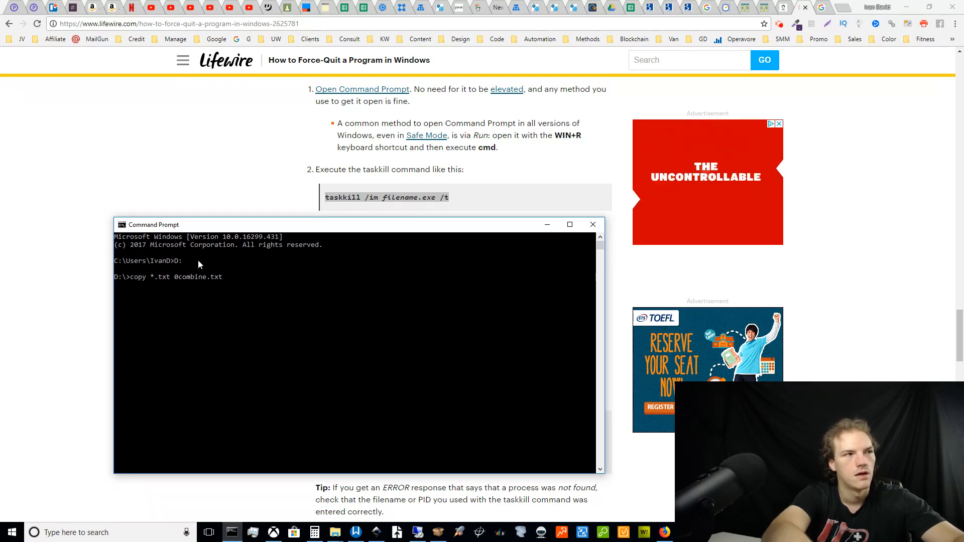
- Erase the unexecuted copy command, minimize Command Prompt and return to the taskkill article
key(BackSpace)
key(BackSpace)
key(BackSpace)
key(BackSpace)
key(BackSpace)
key(BackSpace)
key(BackSpace)
key(BackSpace)
key(BackSpace)
key(BackSpace)
key(BackSpace)
key(BackSpace)
key(BackSpace)
key(BackSpace)
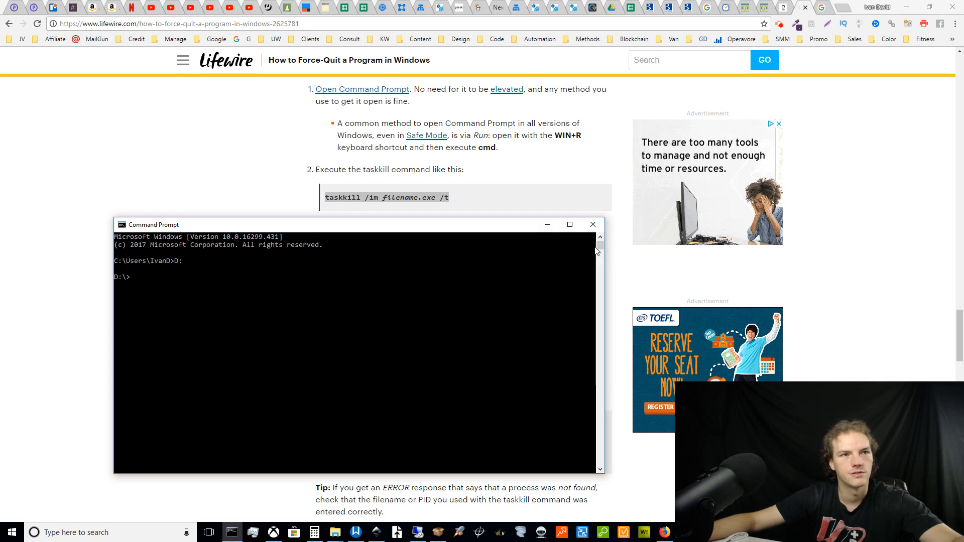
click(547, 226)
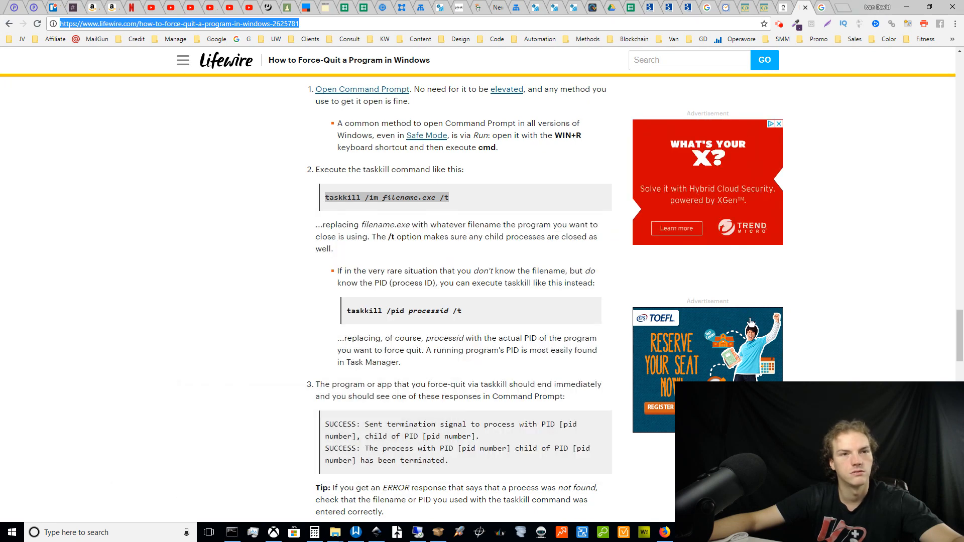
click(959, 324)
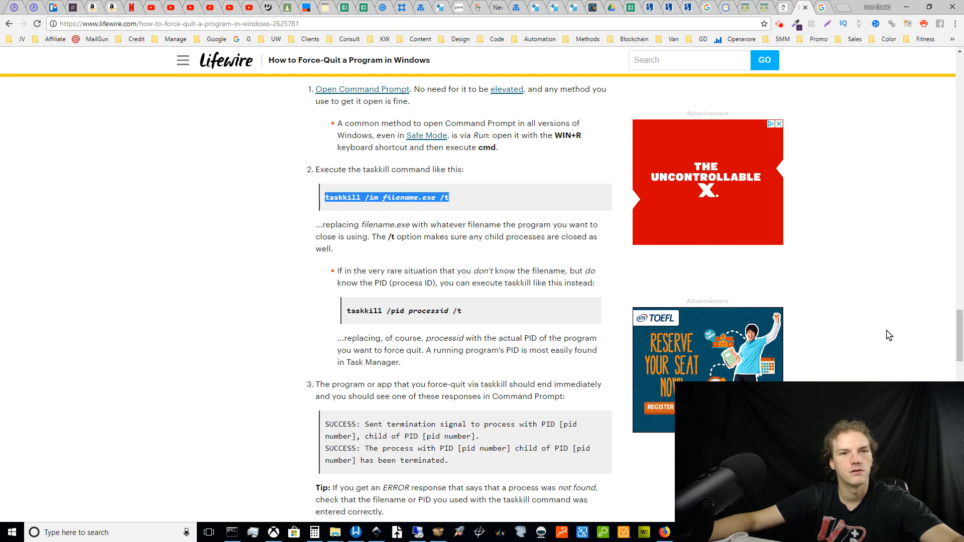